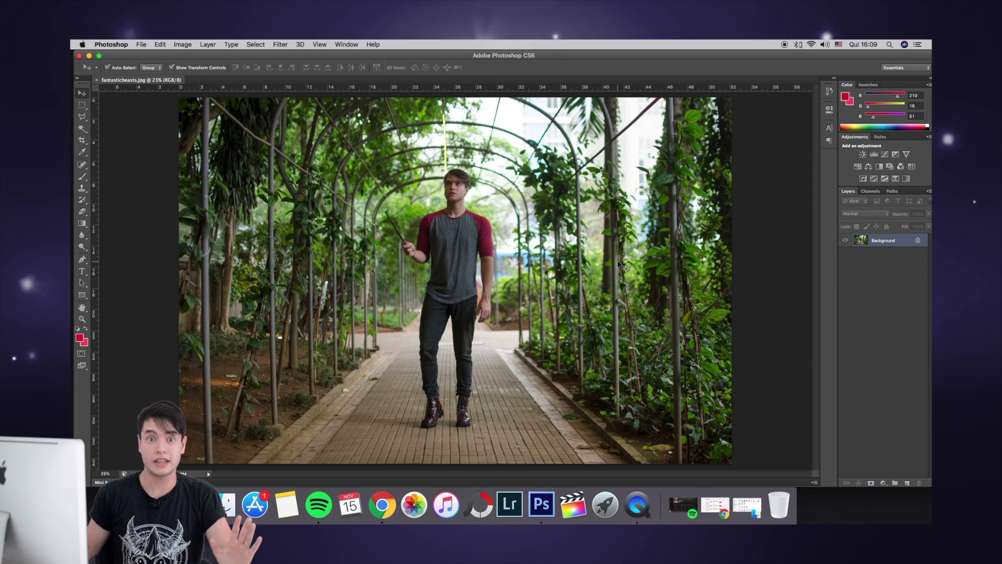
# Step: Place the blue light flare PNG from the Transferências folder into the photo, beside the man's raised wand hand
pyautogui.click(226, 505)
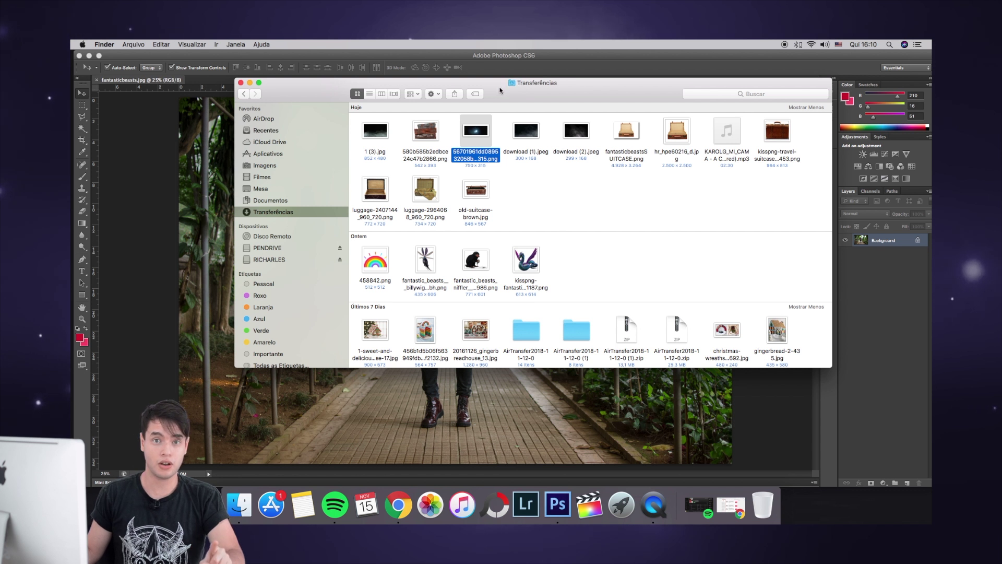
pyautogui.moveTo(499, 90); pyautogui.dragTo(508, 84)
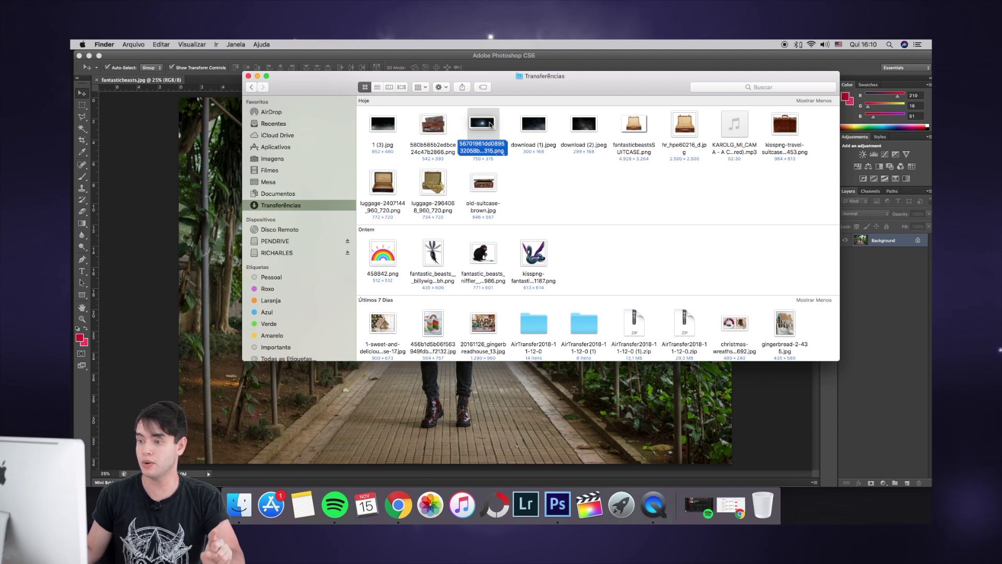
pyautogui.moveTo(485, 127); pyautogui.dragTo(272, 409)
pyautogui.moveTo(482, 272); pyautogui.dragTo(396, 237)
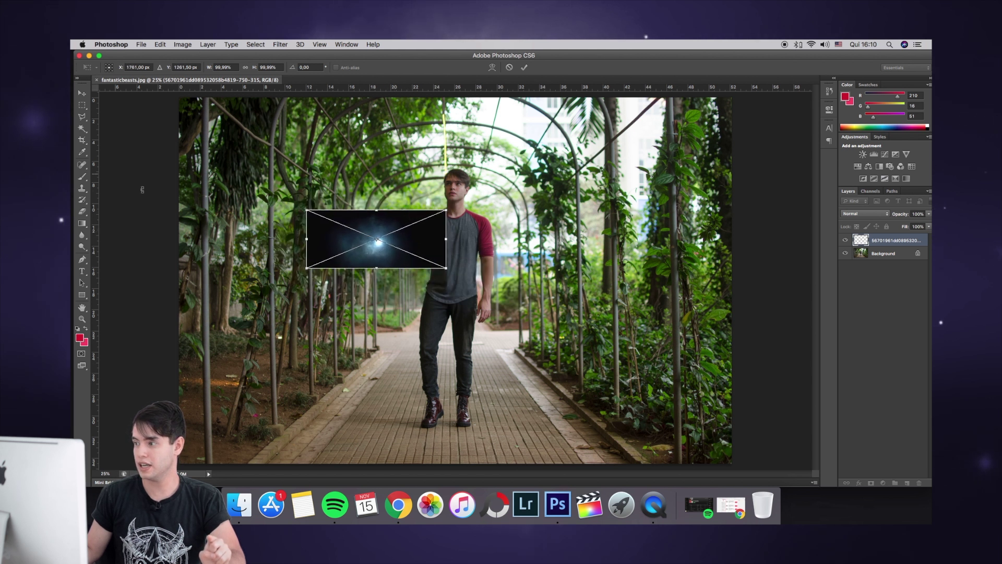
pyautogui.click(82, 94)
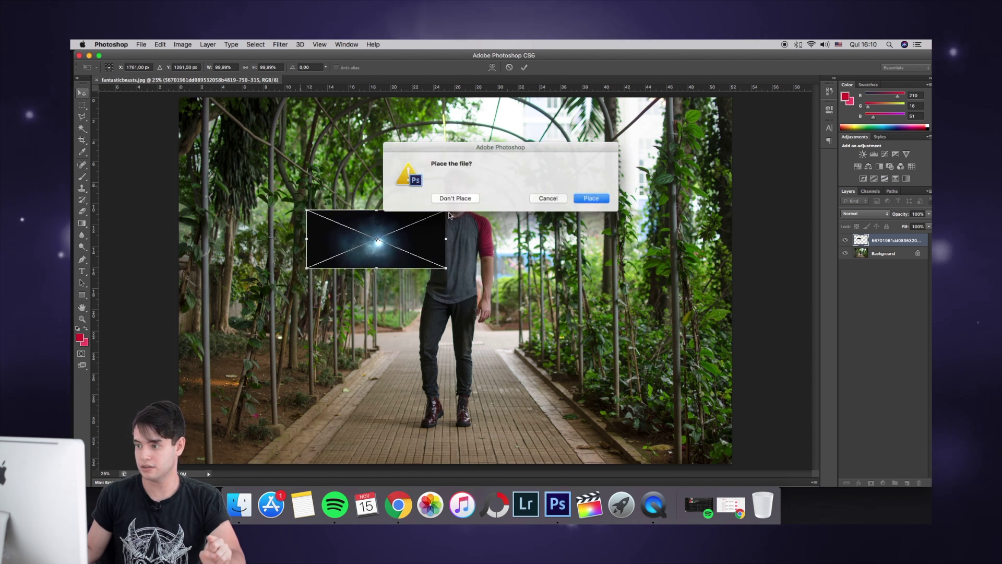
pyautogui.click(586, 198)
pyautogui.moveTo(414, 230)
pyautogui.mouseDown()
pyautogui.moveTo(456, 240)
pyautogui.moveTo(411, 234)
pyautogui.mouseUp()
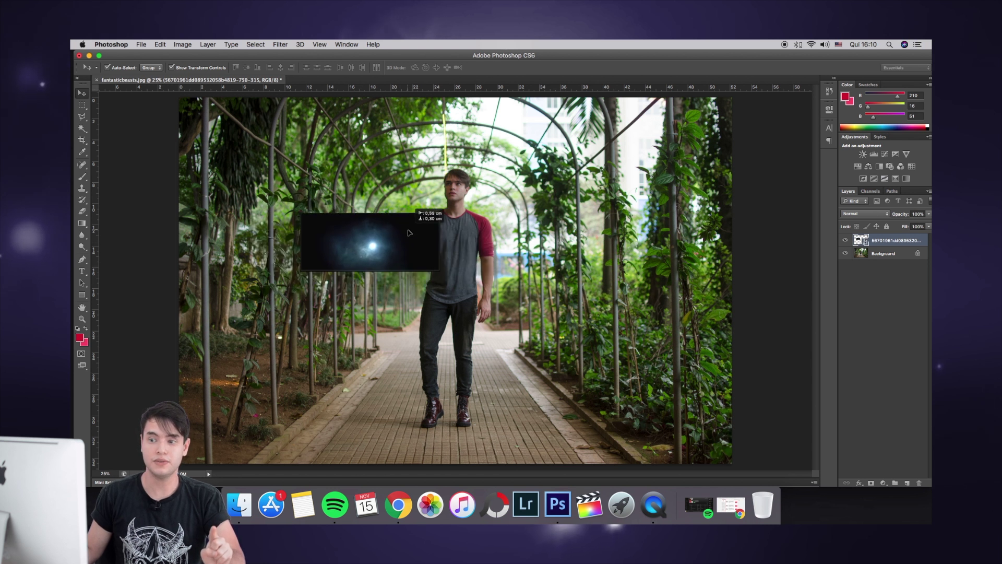
# Step: Rasterize the light flare layer and erase its hard rectangular edges with the Eraser
pyautogui.click(82, 212)
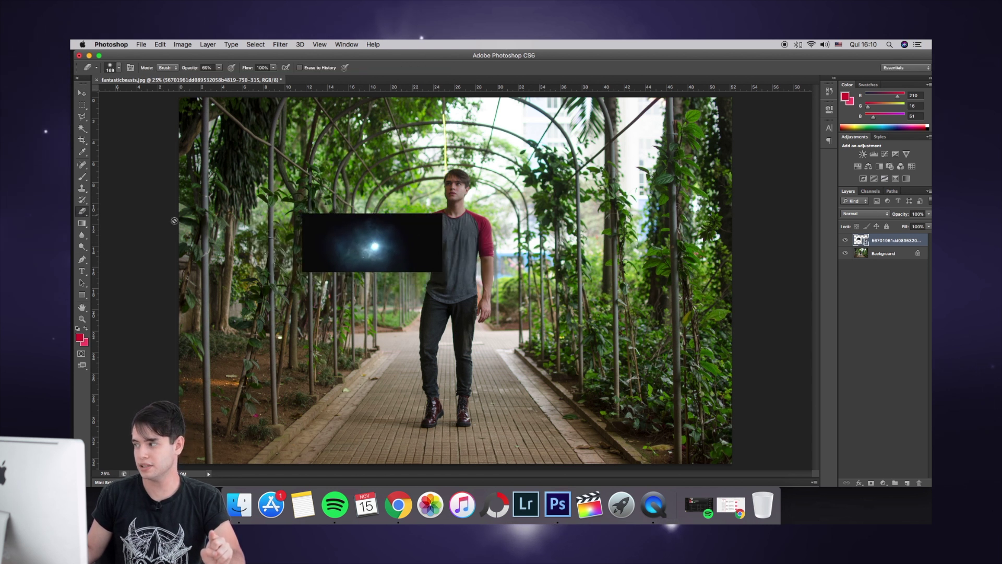
pyautogui.rightClick(889, 242)
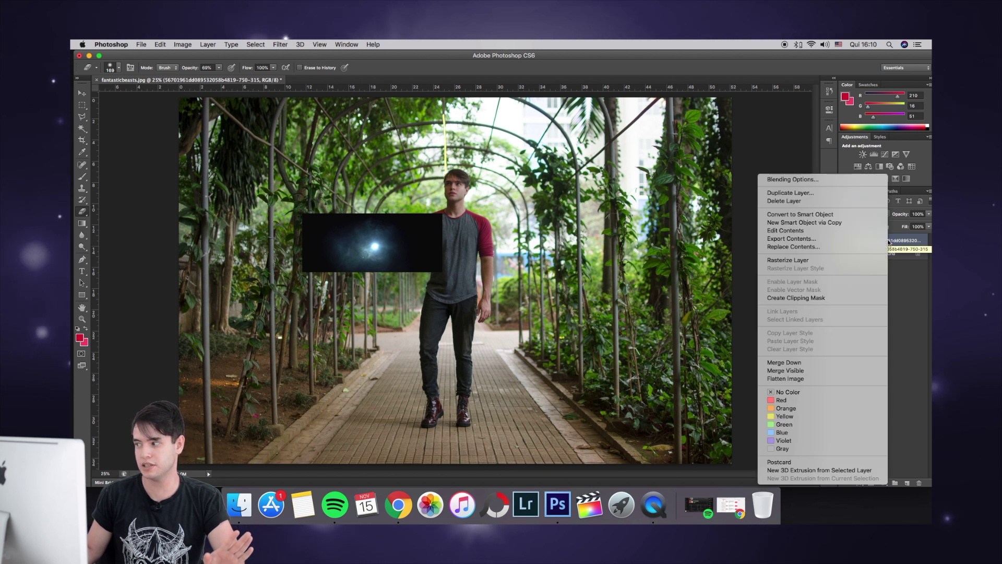
pyautogui.click(806, 261)
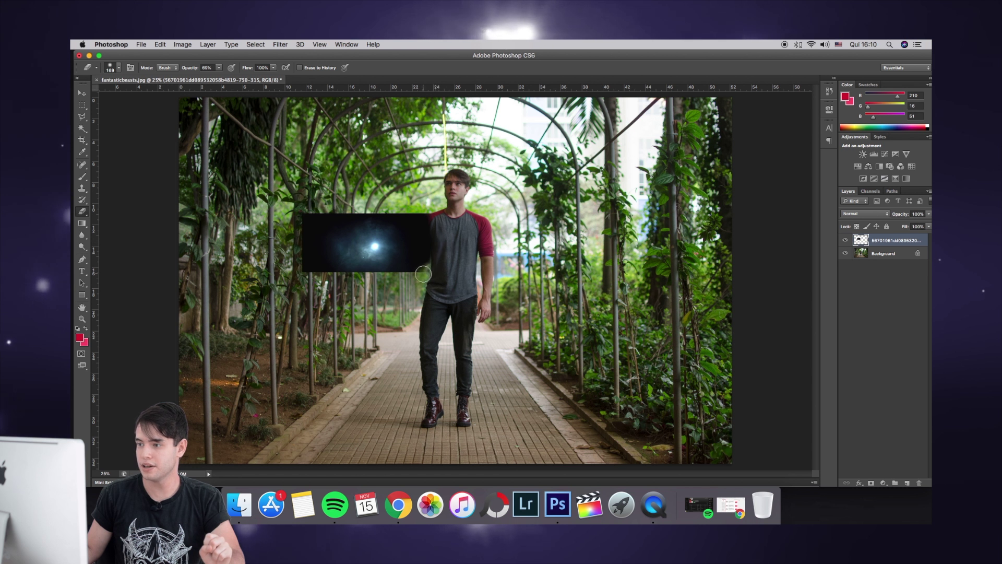
pyautogui.moveTo(313, 214)
pyautogui.mouseDown()
pyautogui.moveTo(310, 246)
pyautogui.moveTo(326, 267)
pyautogui.moveTo(381, 281)
pyautogui.moveTo(423, 262)
pyautogui.moveTo(392, 225)
pyautogui.moveTo(398, 217)
pyautogui.moveTo(380, 212)
pyautogui.moveTo(393, 210)
pyautogui.mouseUp()
# Step: Set the light flare layer's blend mode to Screen and position the glow at the tip of the wand
pyautogui.press('v')
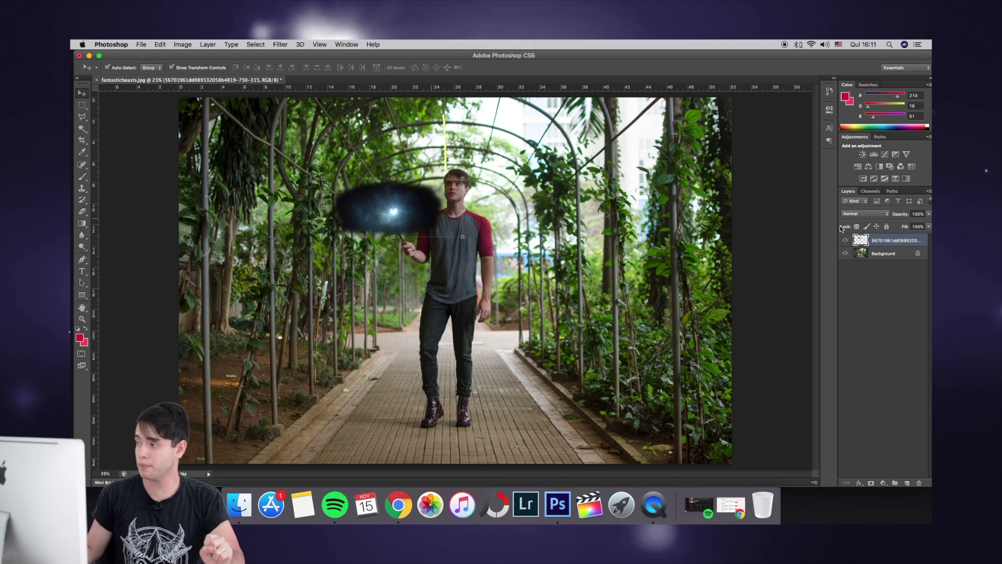
pyautogui.click(877, 218)
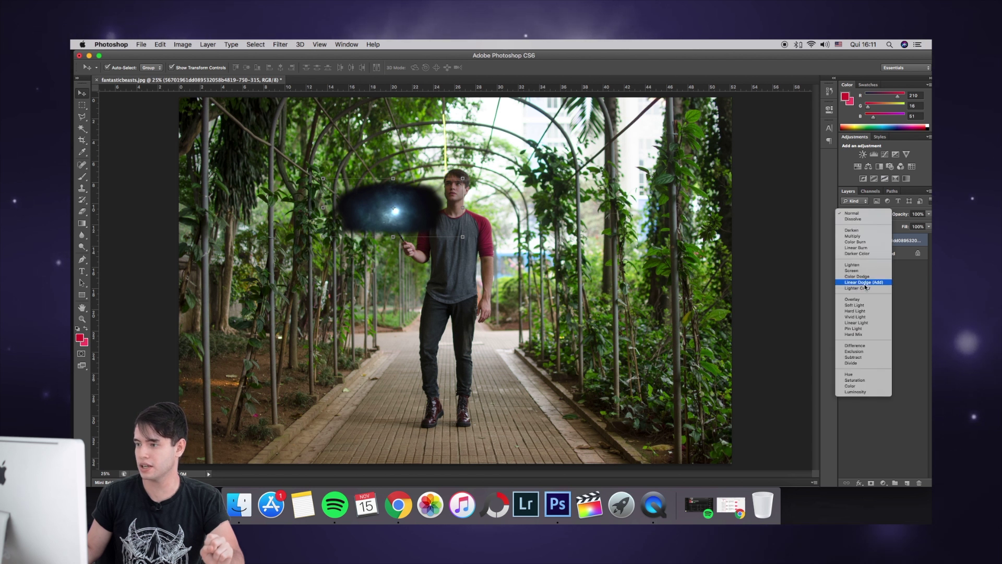
pyautogui.click(868, 271)
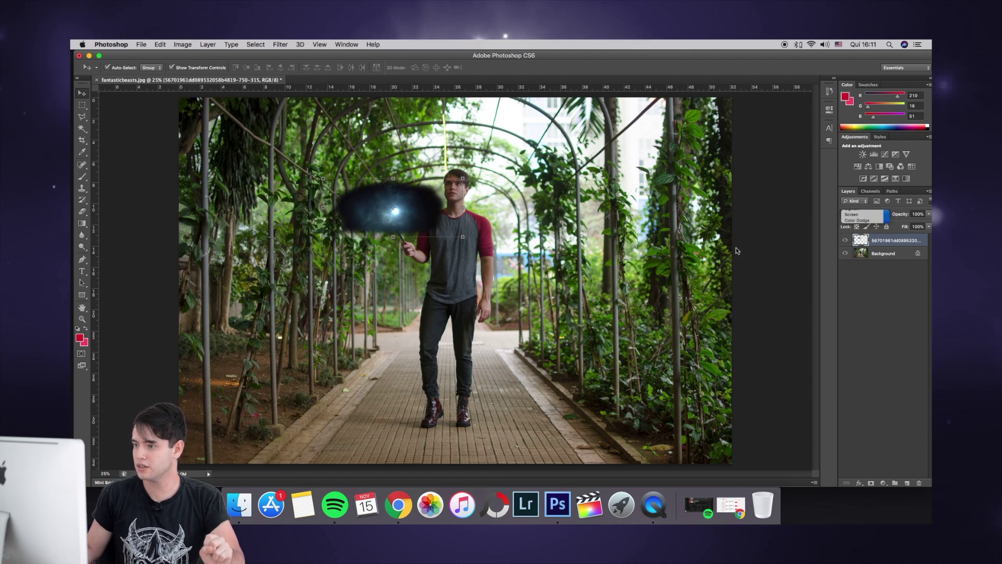
pyautogui.moveTo(416, 213); pyautogui.dragTo(405, 213)
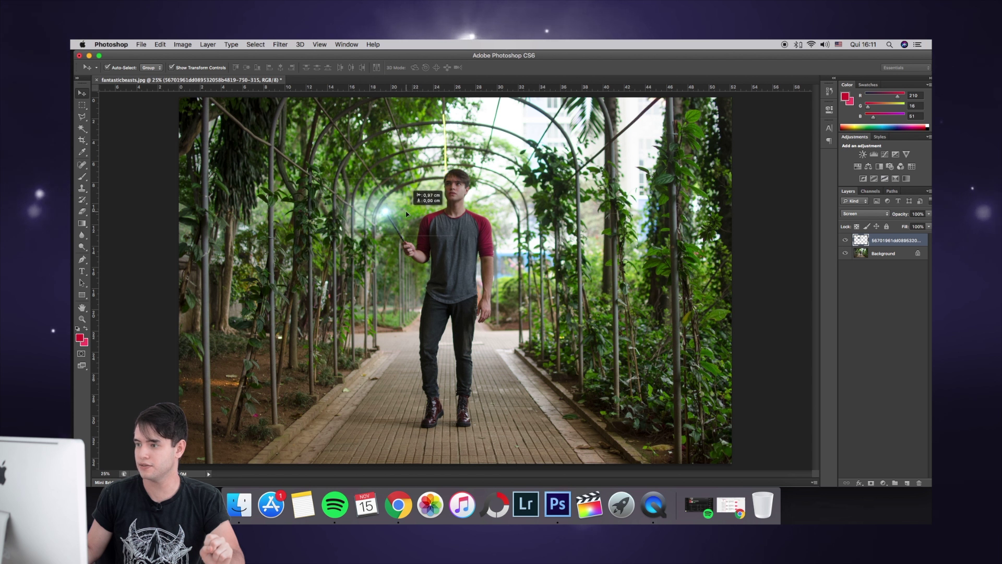
pyautogui.click(393, 251)
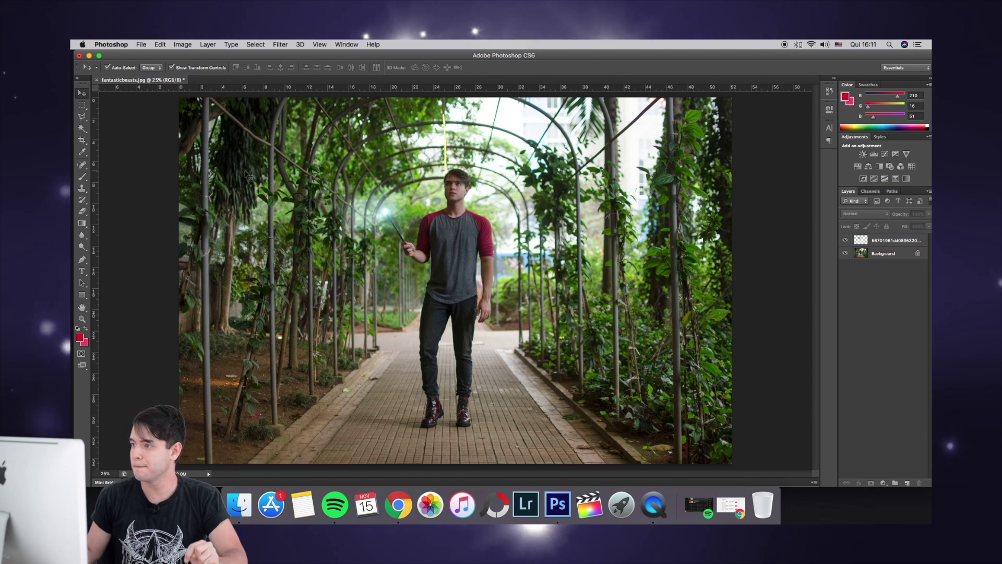
# Step: Bring fantasticbeastsSUITCASE.png from the Transferências folder into the photo as a placed layer
pyautogui.click(233, 507)
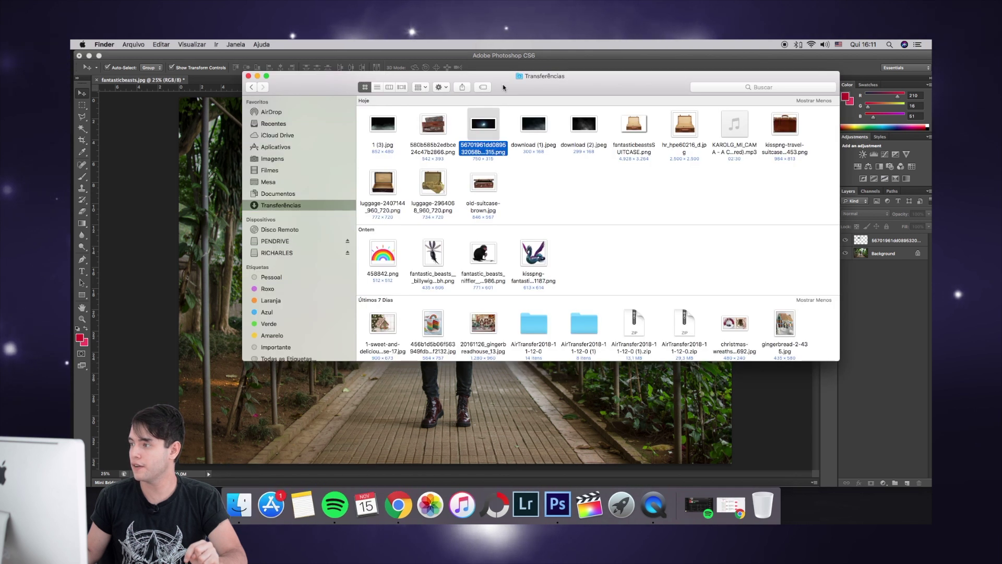
pyautogui.moveTo(502, 76); pyautogui.dragTo(442, 72)
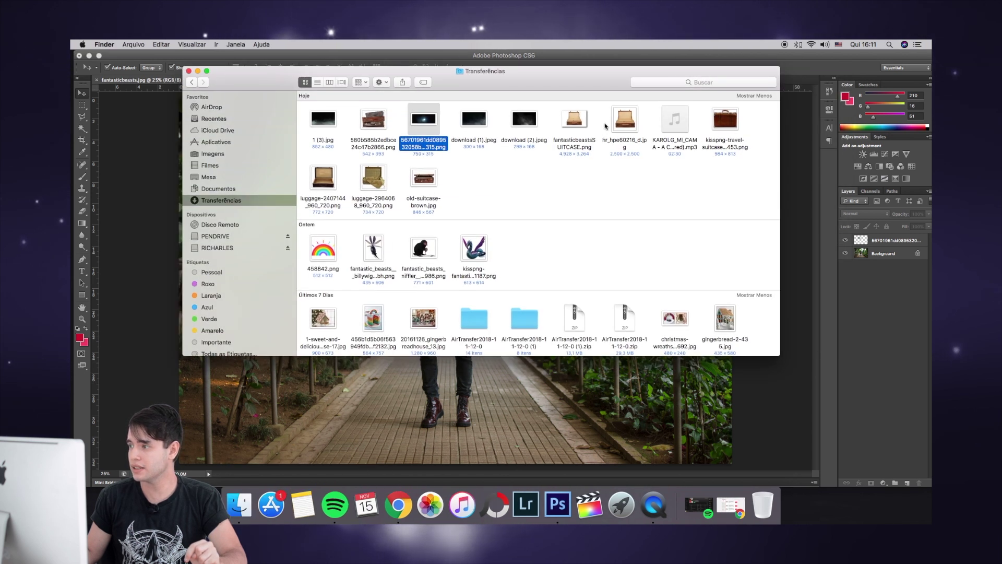
pyautogui.moveTo(618, 128); pyautogui.dragTo(650, 198)
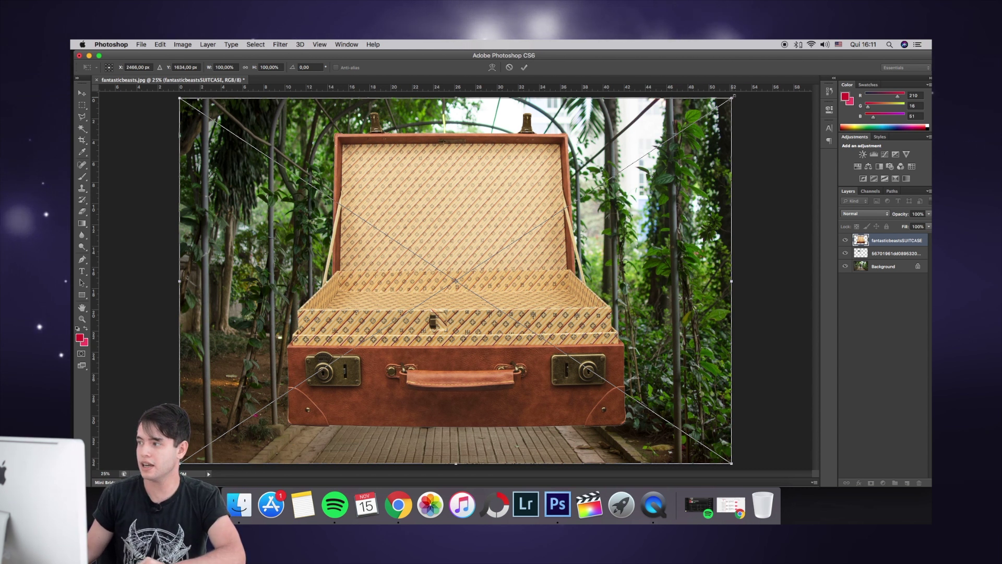
# Step: Scale the suitcase to about 28%, commit the placement, and move it to the path's left edge beside the man's boots
pyautogui.moveTo(732, 98); pyautogui.dragTo(334, 355)
pyautogui.moveTo(269, 407); pyautogui.dragTo(428, 335)
pyautogui.moveTo(513, 274); pyautogui.dragTo(496, 293)
pyautogui.moveTo(443, 344); pyautogui.dragTo(476, 405)
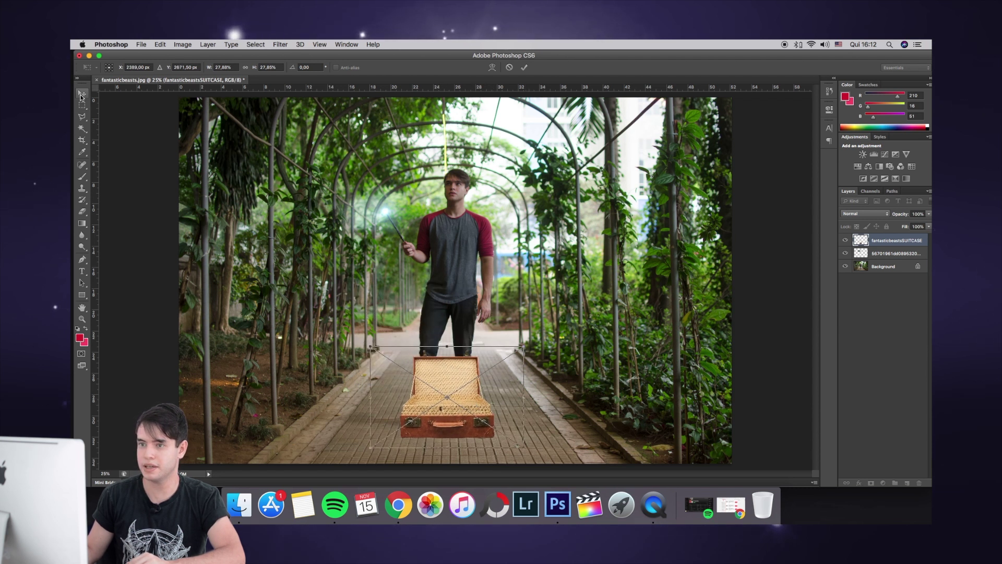
pyautogui.click(81, 95)
pyautogui.click(587, 199)
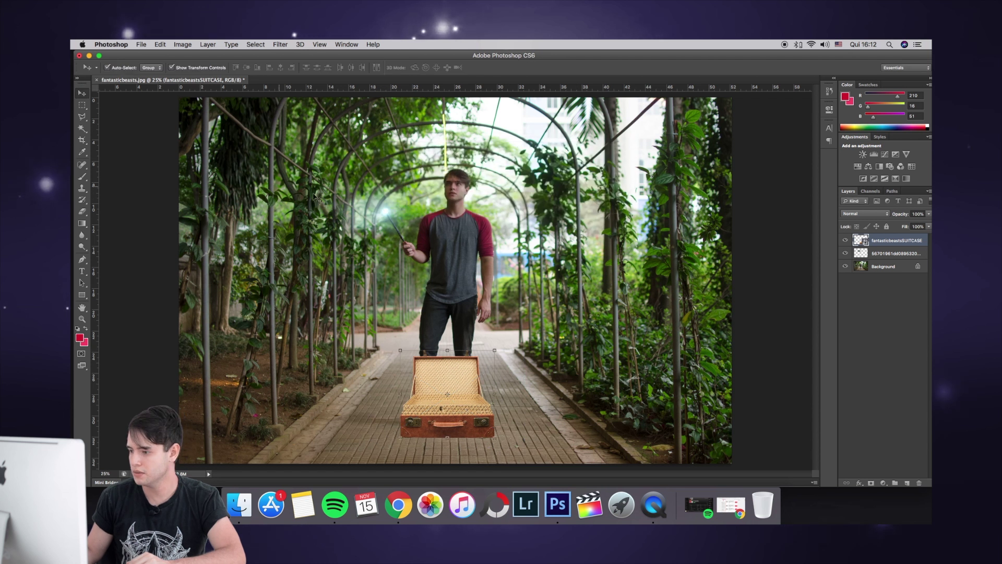
pyautogui.moveTo(475, 427); pyautogui.dragTo(364, 411)
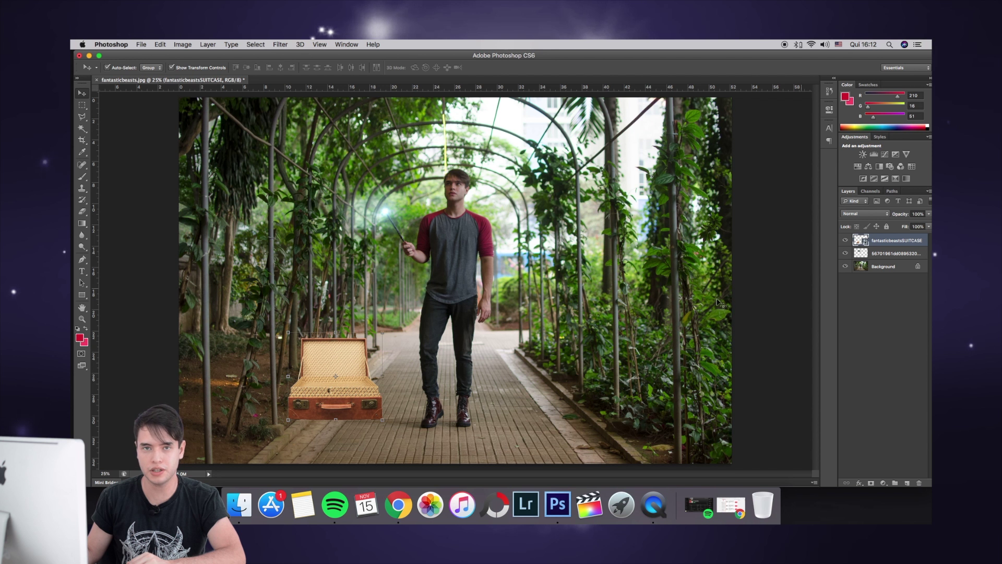
# Step: Copy the whole Background to a new layer and hide the suitcase and light flare layers
pyautogui.click(846, 240)
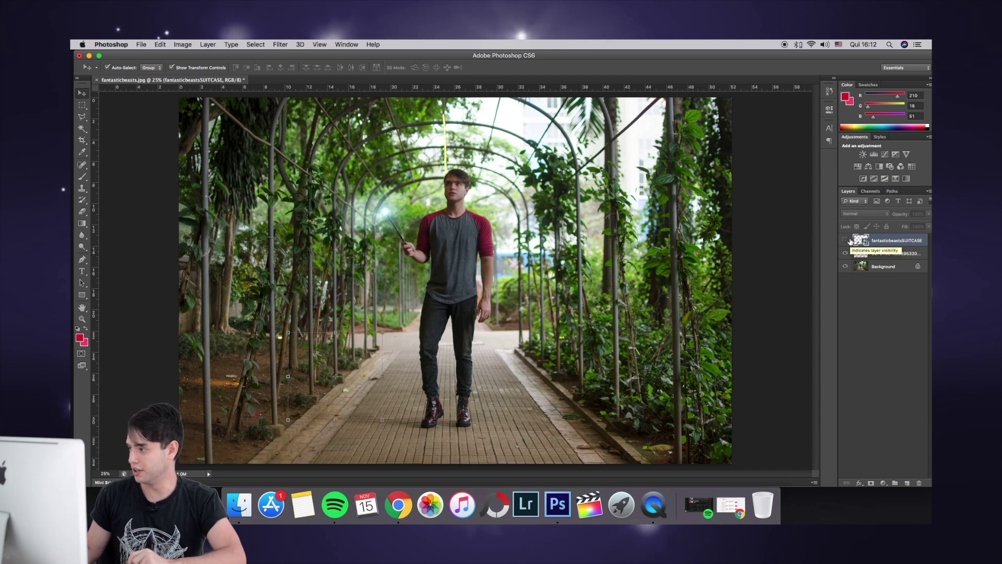
pyautogui.click(874, 267)
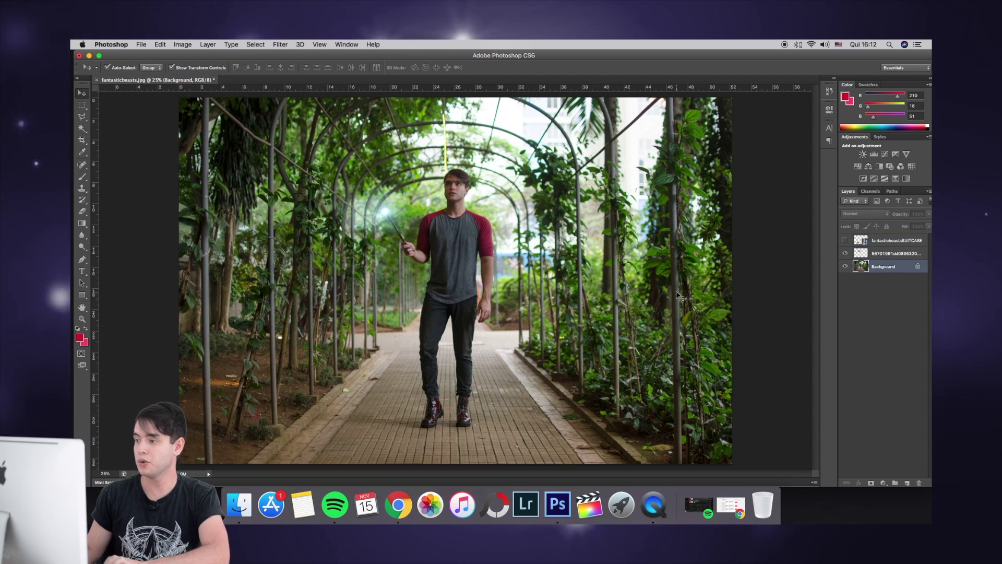
pyautogui.press('super+a')
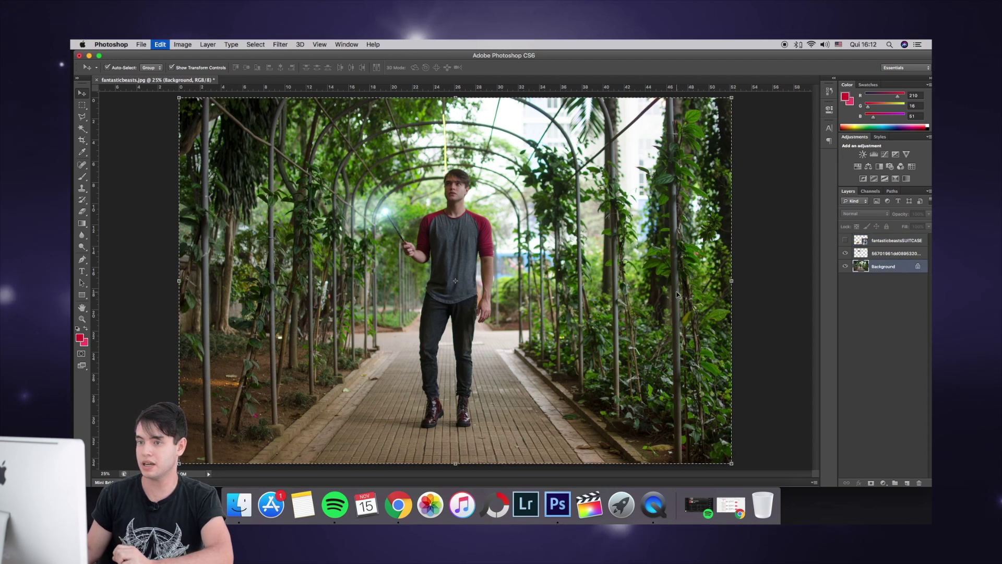
pyautogui.press('super+j')
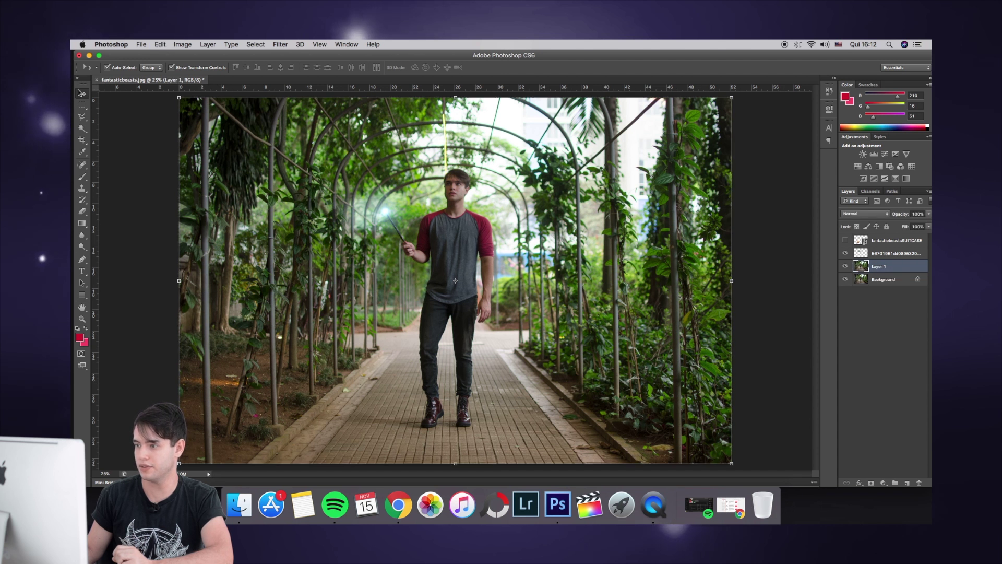
pyautogui.click(846, 254)
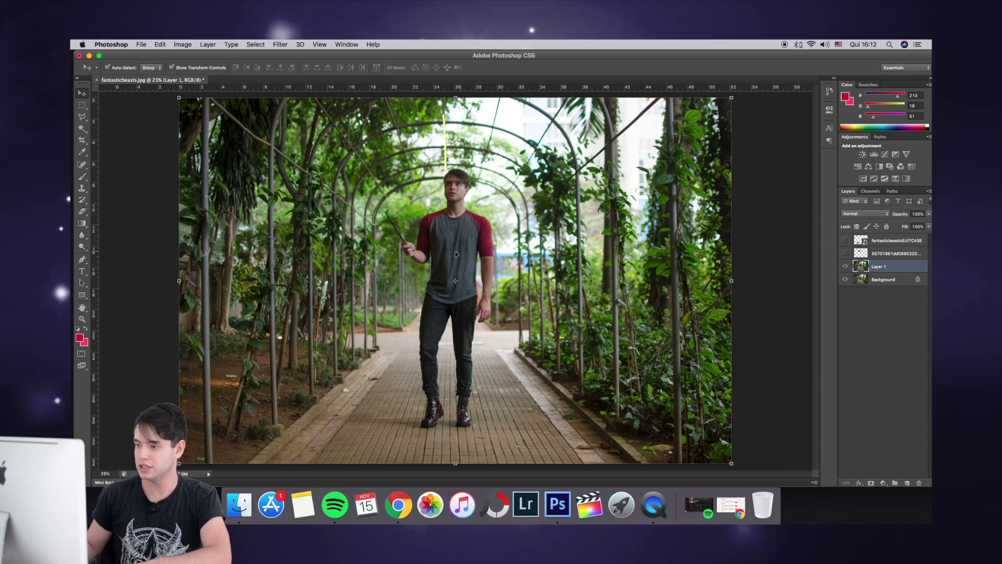
# Step: Outline the man's lower trouser legs and both boots on the copied photo layer with a lasso selection
pyautogui.press('super+plus')
pyautogui.press('super+plus')
pyautogui.press('super+plus')
pyautogui.press('super+plus')
pyautogui.press('super+plus')
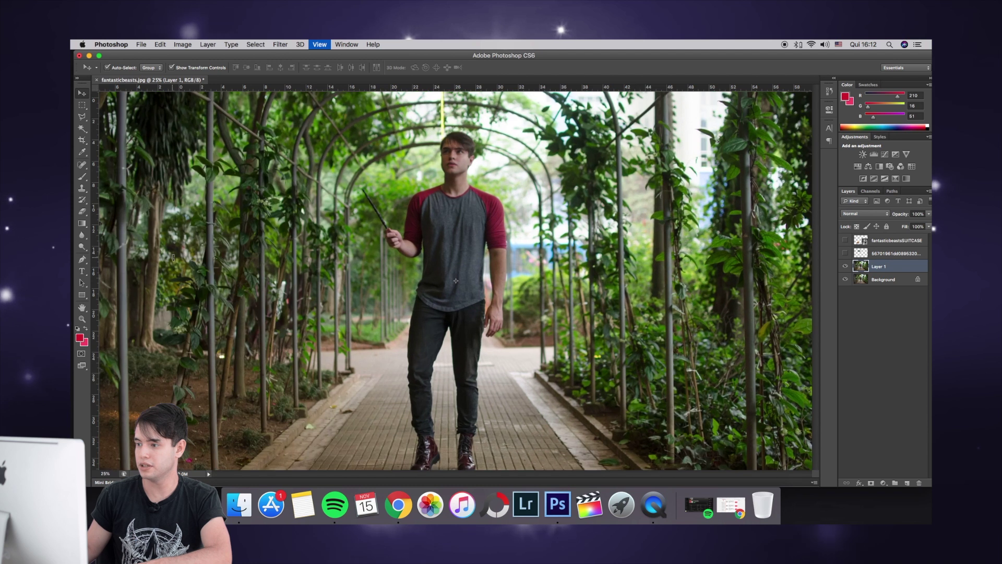
pyautogui.scroll(-15, 263, 327)
pyautogui.scroll(-5, 262, 327)
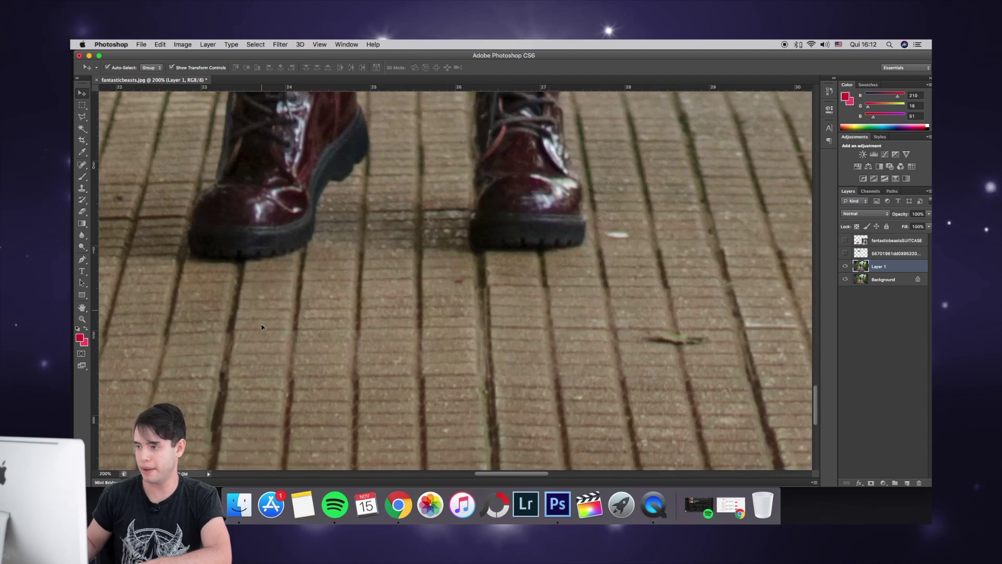
pyautogui.scroll(4, 262, 327)
pyautogui.scroll(-2, 262, 329)
pyautogui.press('super+minus')
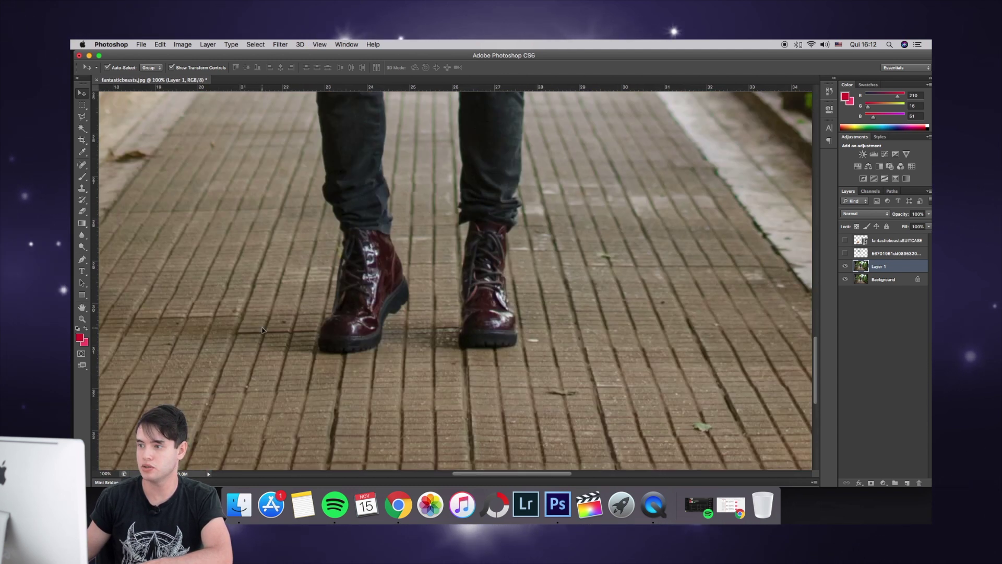
pyautogui.click(83, 118)
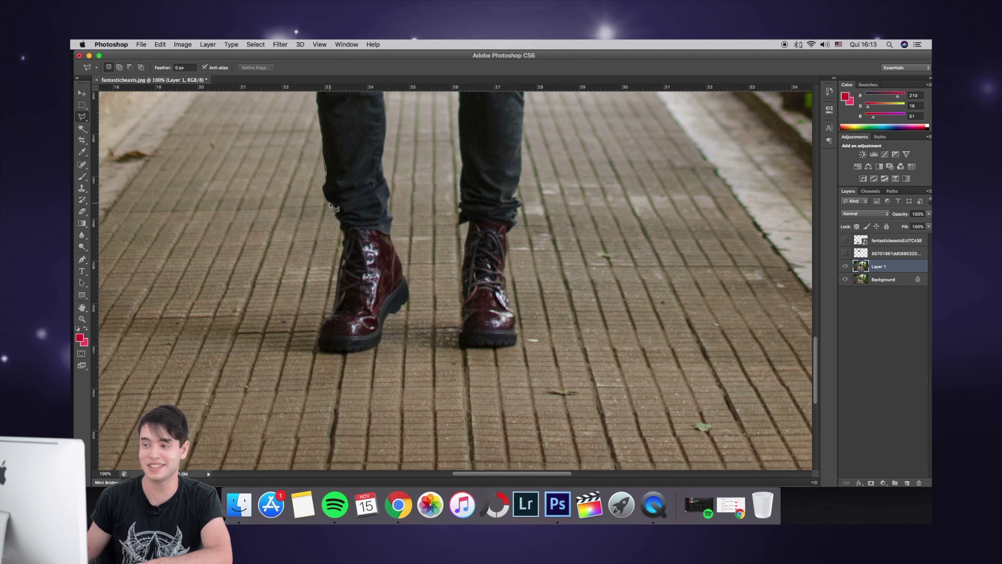
pyautogui.moveTo(328, 201); pyautogui.dragTo(329, 188)
pyautogui.moveTo(347, 238); pyautogui.dragTo(335, 321)
pyautogui.moveTo(382, 347)
pyautogui.mouseDown()
pyautogui.moveTo(405, 308)
pyautogui.moveTo(408, 282)
pyautogui.moveTo(391, 236)
pyautogui.moveTo(386, 139)
pyautogui.moveTo(460, 112)
pyautogui.moveTo(459, 207)
pyautogui.moveTo(470, 215)
pyautogui.moveTo(462, 337)
pyautogui.moveTo(487, 350)
pyautogui.moveTo(517, 346)
pyautogui.moveTo(504, 276)
pyautogui.moveTo(518, 202)
pyautogui.mouseUp()
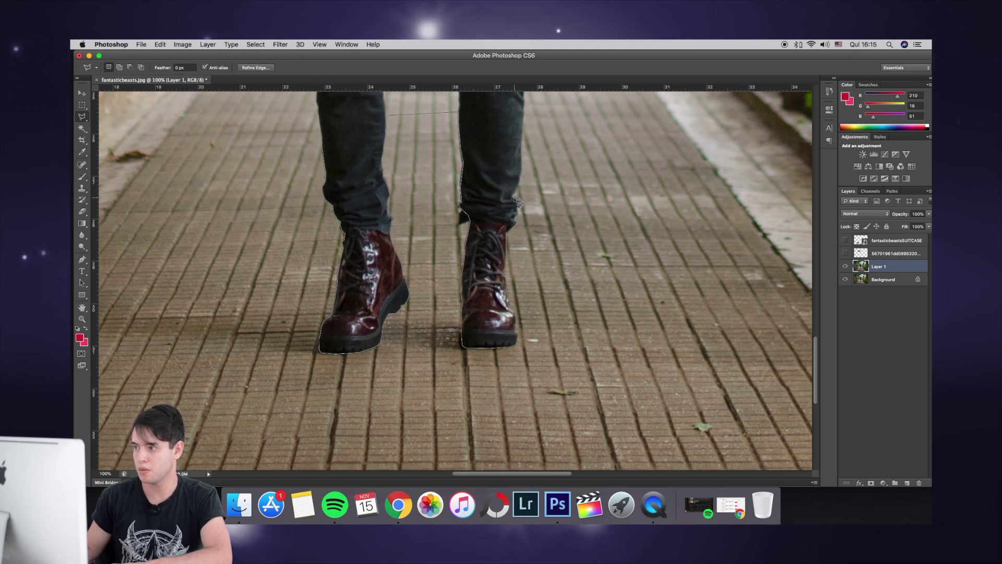
pyautogui.moveTo(342, 107); pyautogui.dragTo(335, 105)
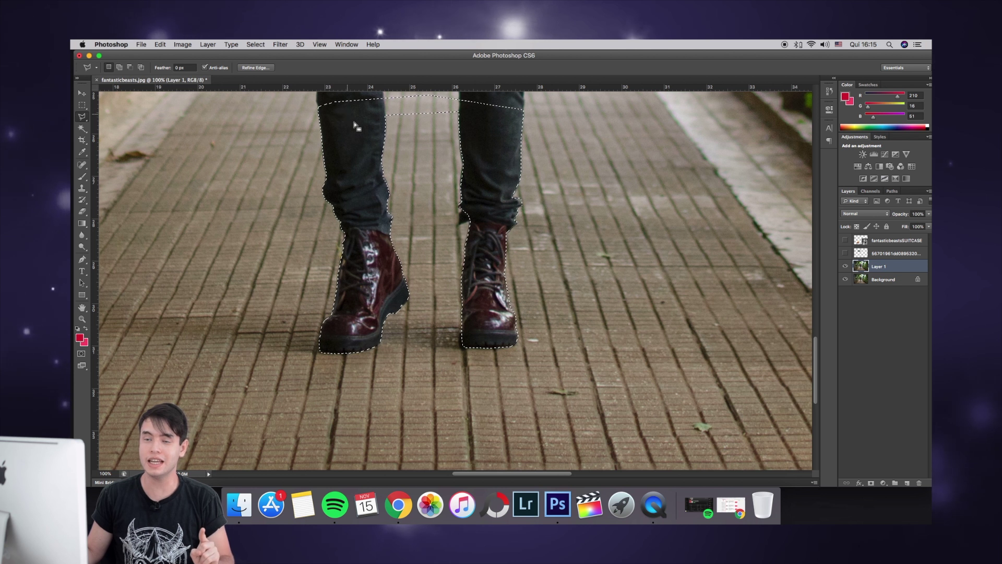
# Step: Refine the edge of the legs selection with Smooth 3 and a slight feather, output as a selection
pyautogui.click(251, 68)
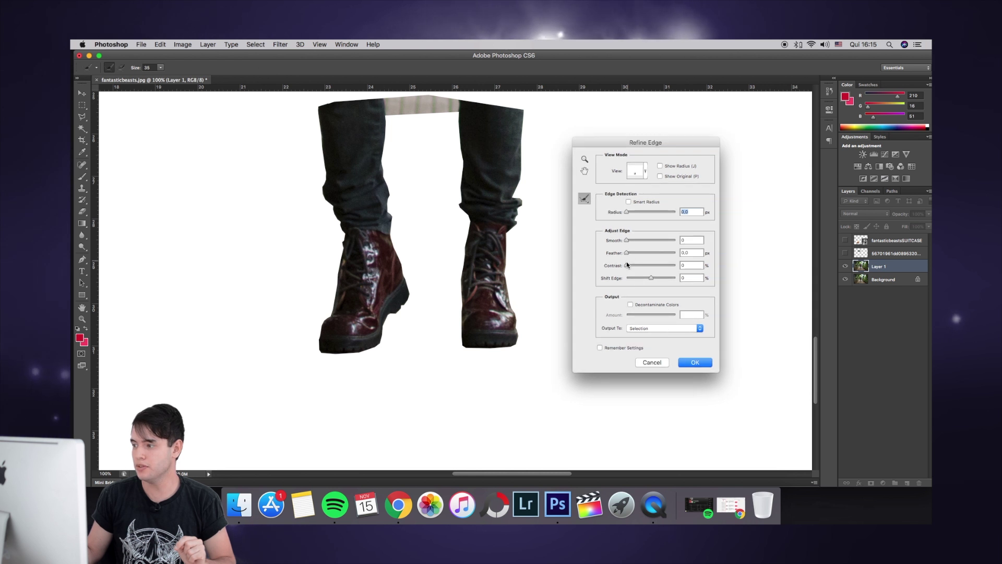
pyautogui.moveTo(626, 253); pyautogui.dragTo(630, 253)
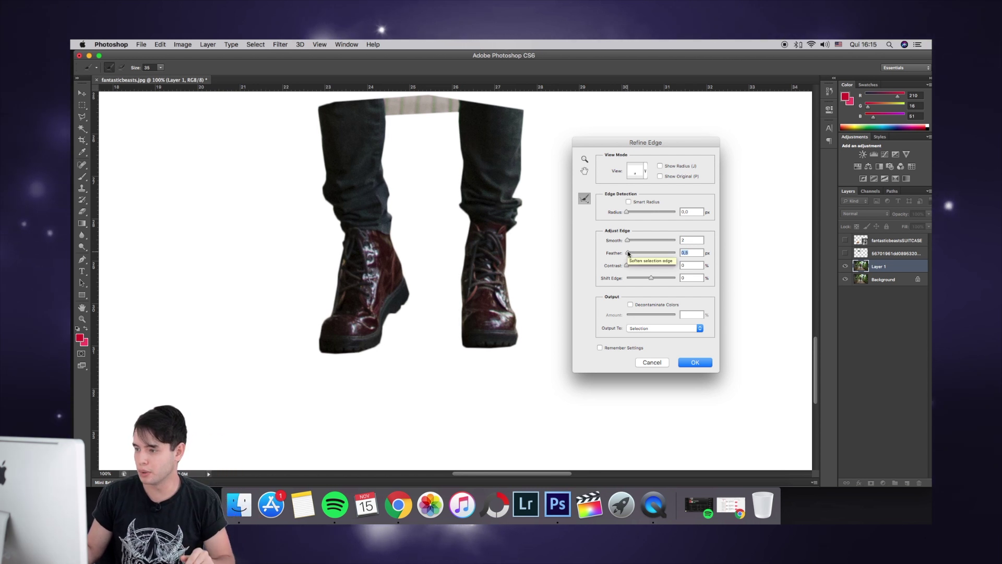
pyautogui.click(688, 366)
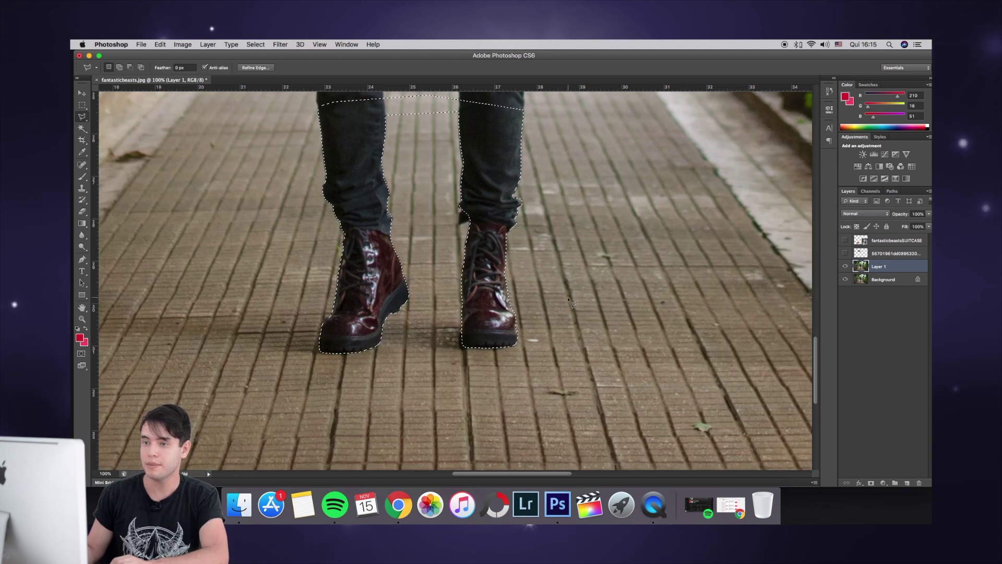
# Step: Copy the selected lower legs and boots to a new layer above the duplicated photo
pyautogui.press('super+v')
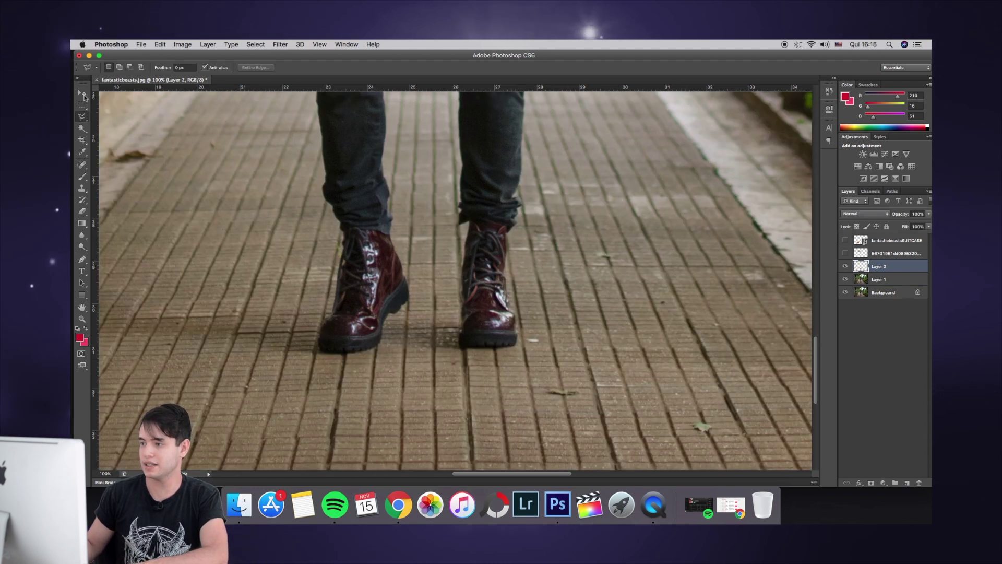
pyautogui.press('super+minus')
pyautogui.press('super+minus')
pyautogui.press('super+minus')
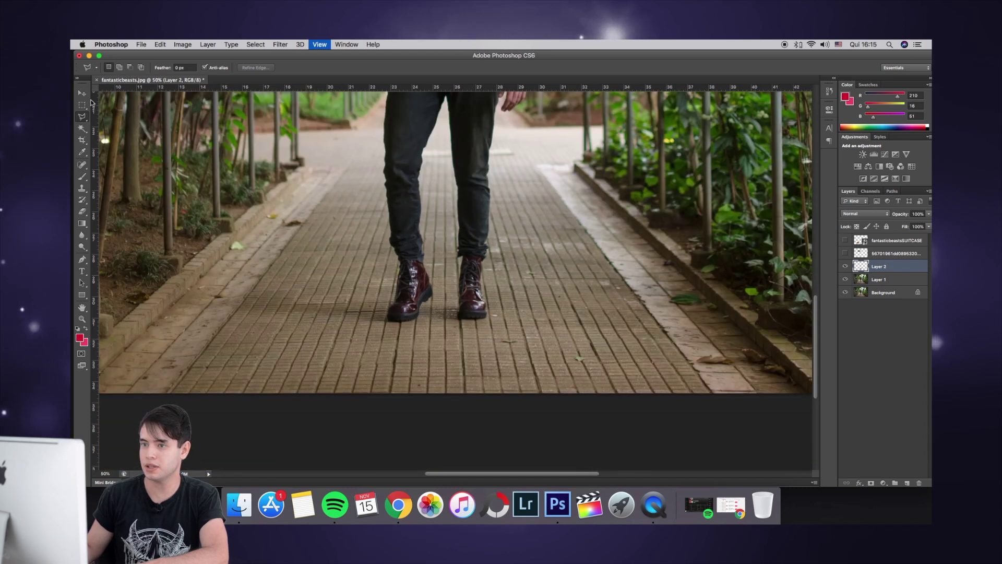
# Step: Try moving the cut-out legs away from the man's body, and undo the move
pyautogui.press('super+minus')
pyautogui.press('v')
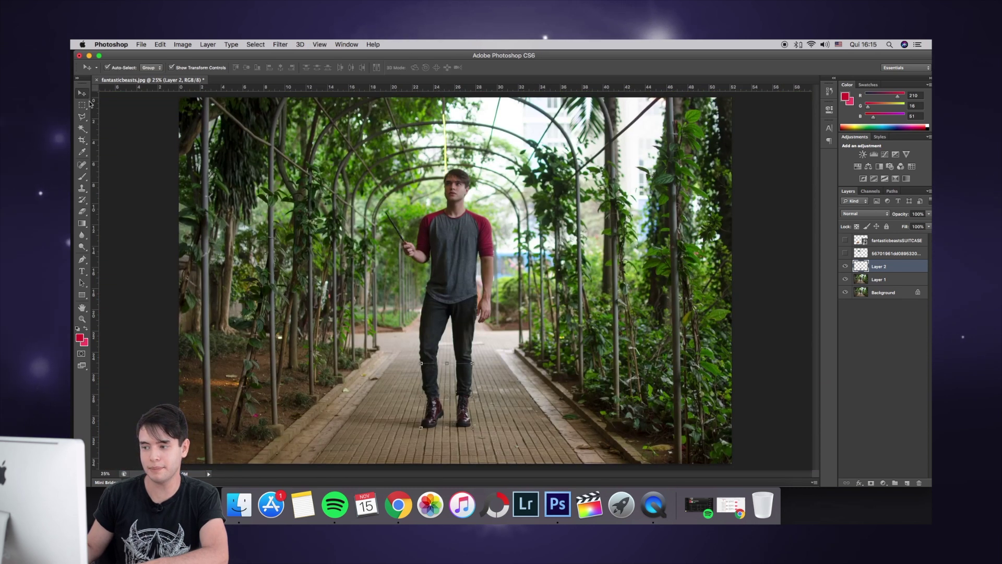
pyautogui.moveTo(429, 409); pyautogui.dragTo(363, 339)
pyautogui.press('super+z')
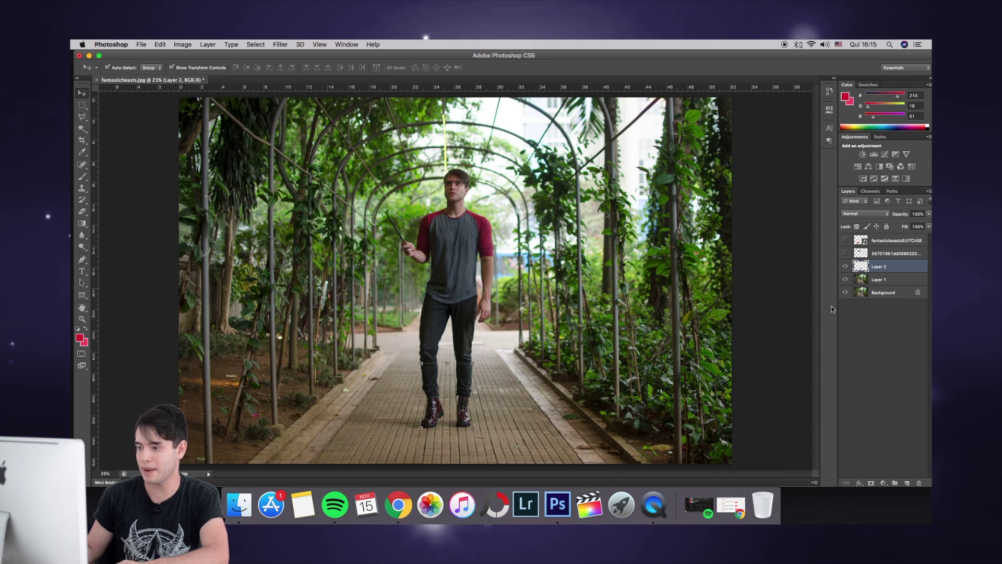
# Step: Show the suitcase layer and move the open suitcase to the left edge of the path, clear of the man's legs
pyautogui.click(846, 240)
pyautogui.moveTo(348, 405); pyautogui.dragTo(464, 423)
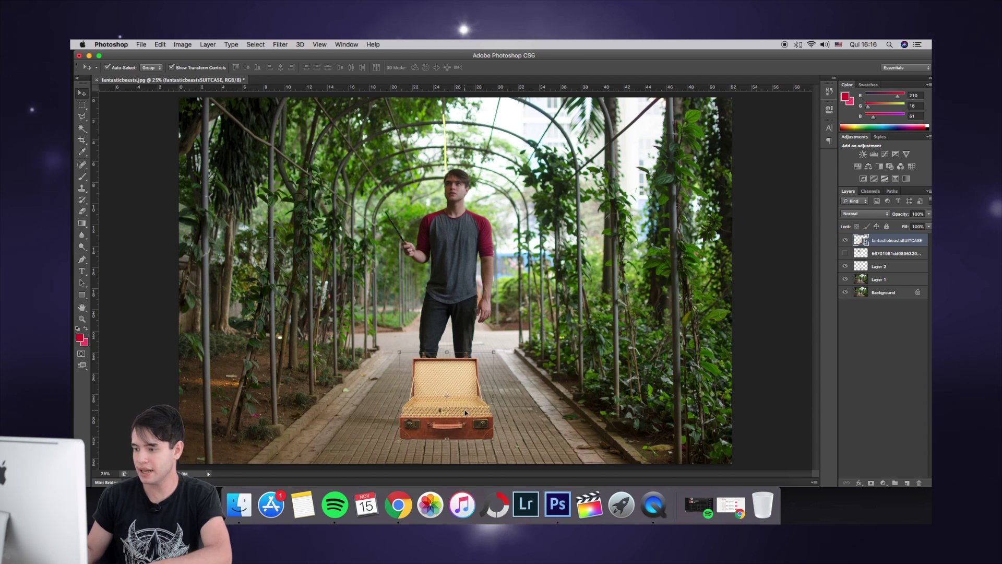
pyautogui.click(337, 379)
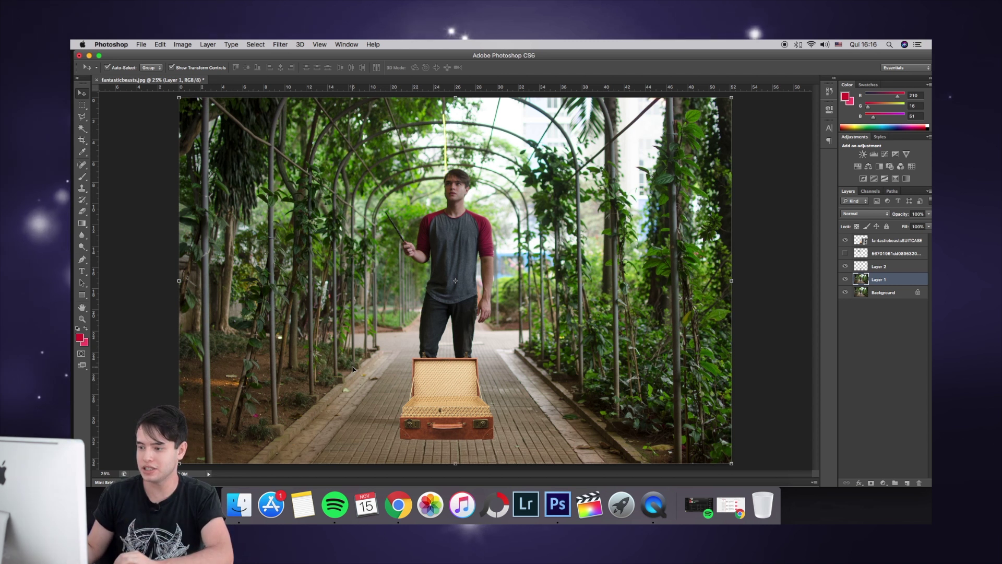
pyautogui.moveTo(449, 421); pyautogui.dragTo(262, 395)
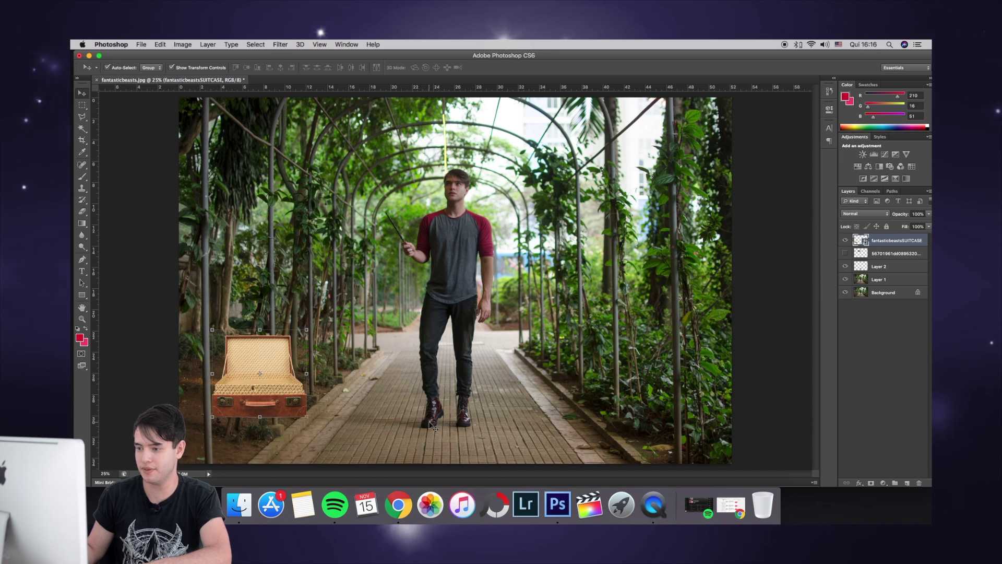
pyautogui.moveTo(297, 394); pyautogui.dragTo(367, 394)
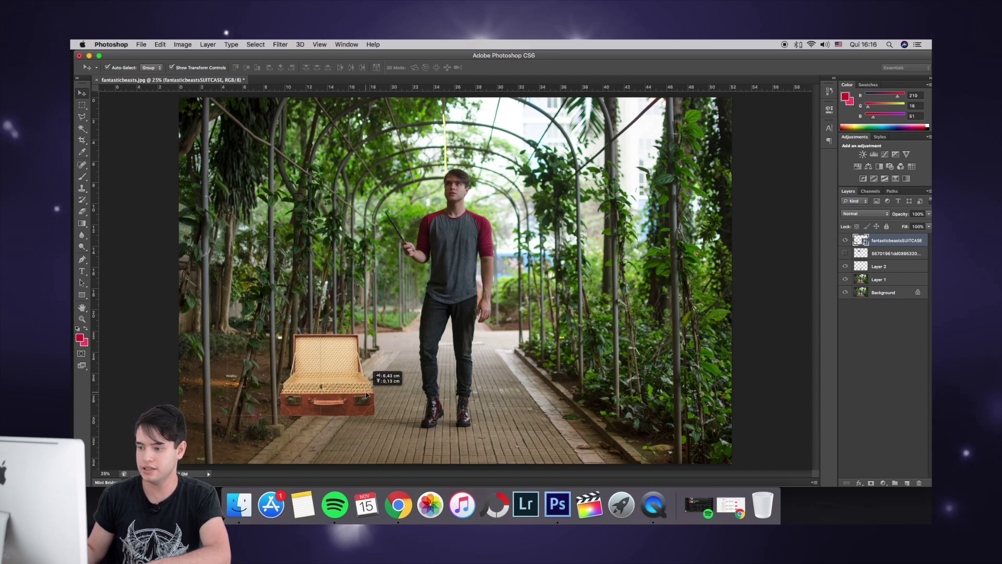
# Step: Outline the suitcase's front panel, from the front rim down past its base, with a polygonal lasso selection
pyautogui.press('super+equal')
pyautogui.press('super+equal')
pyautogui.press('super+equal')
pyautogui.press('super+equal')
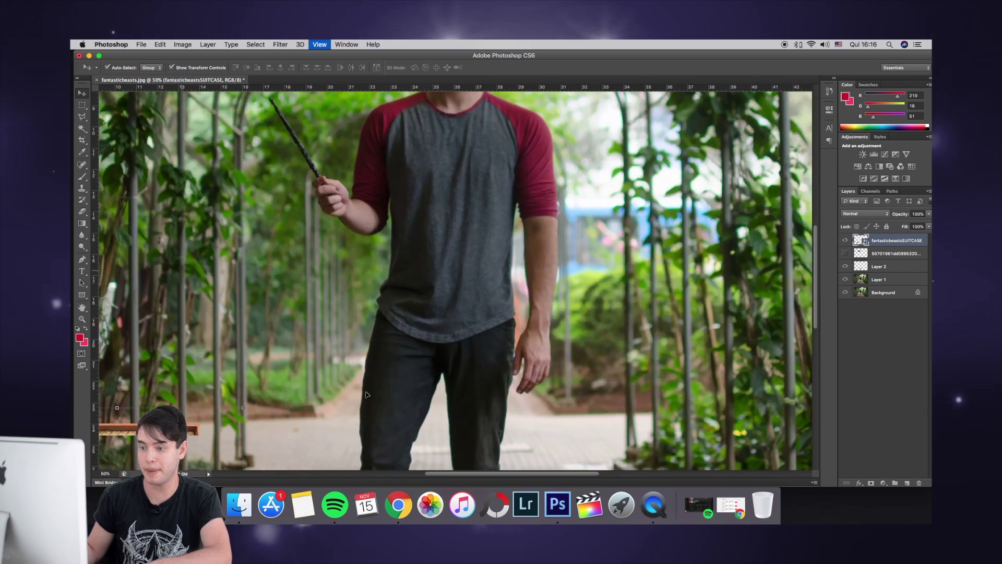
pyautogui.hscroll(-6, 593, 383)
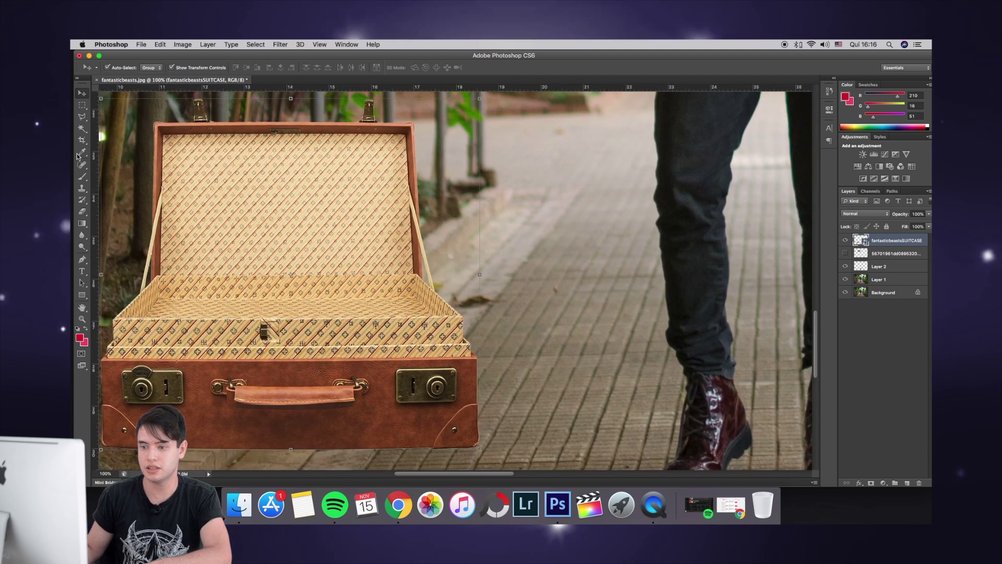
pyautogui.click(82, 116)
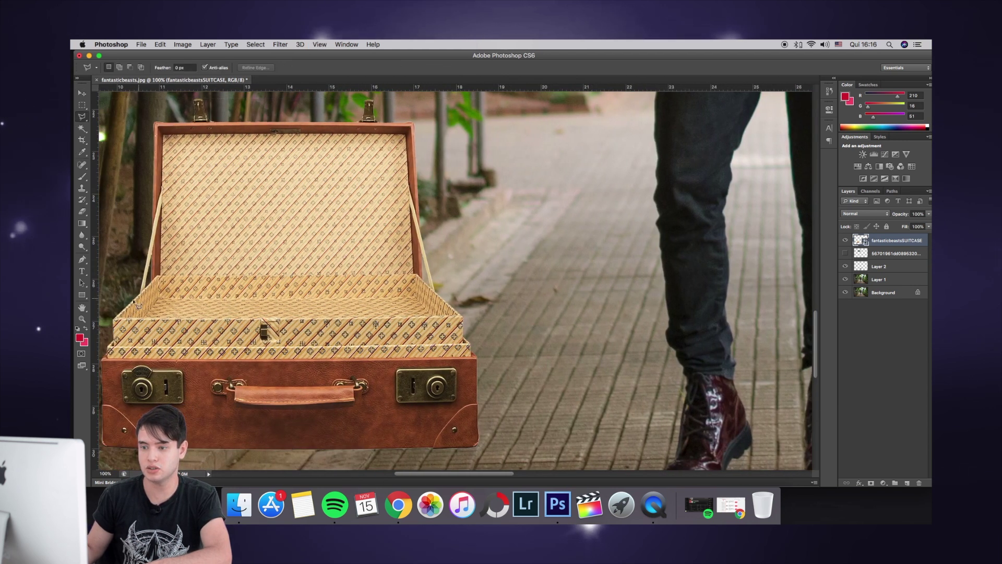
pyautogui.click(110, 321)
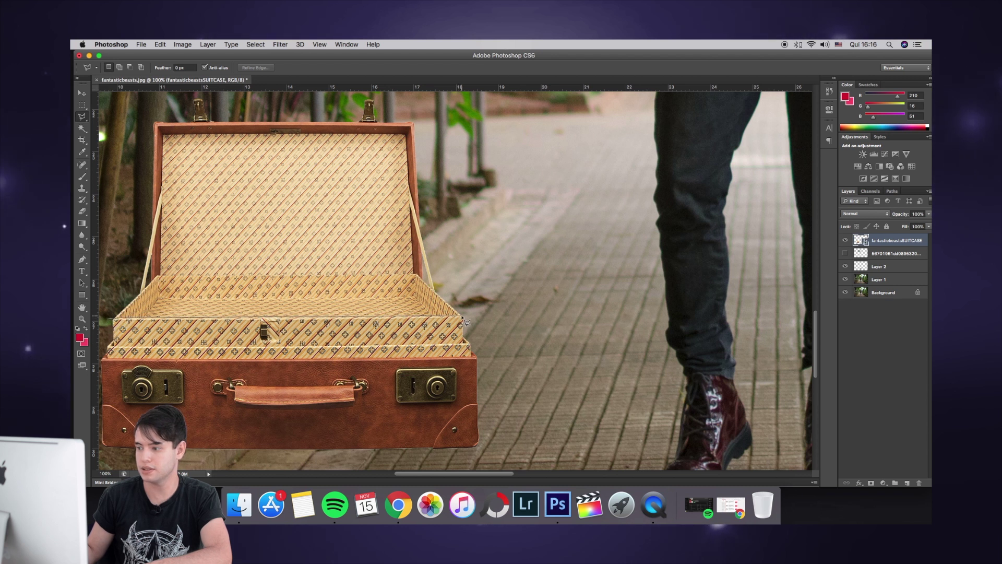
pyautogui.click(521, 400)
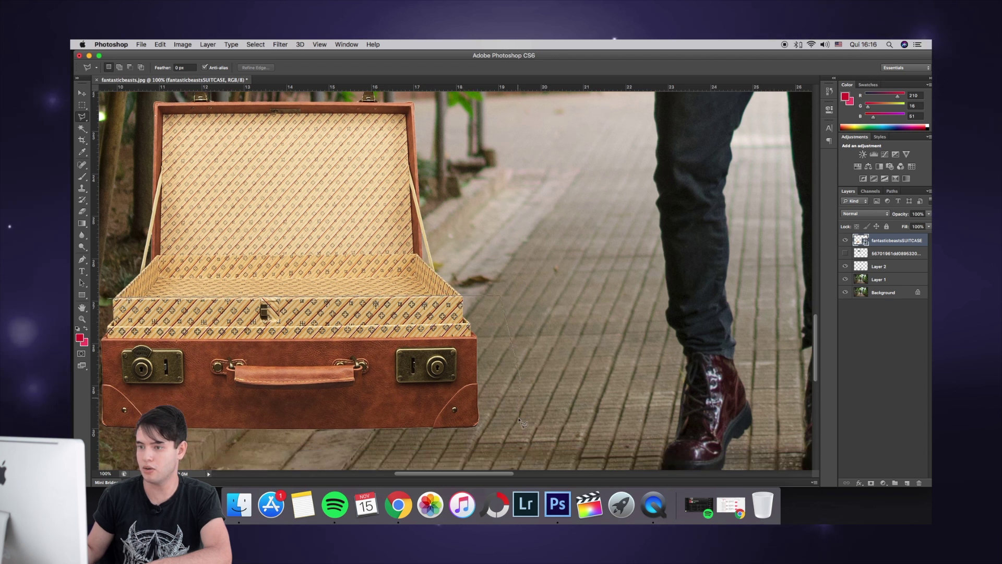
pyautogui.click(515, 412)
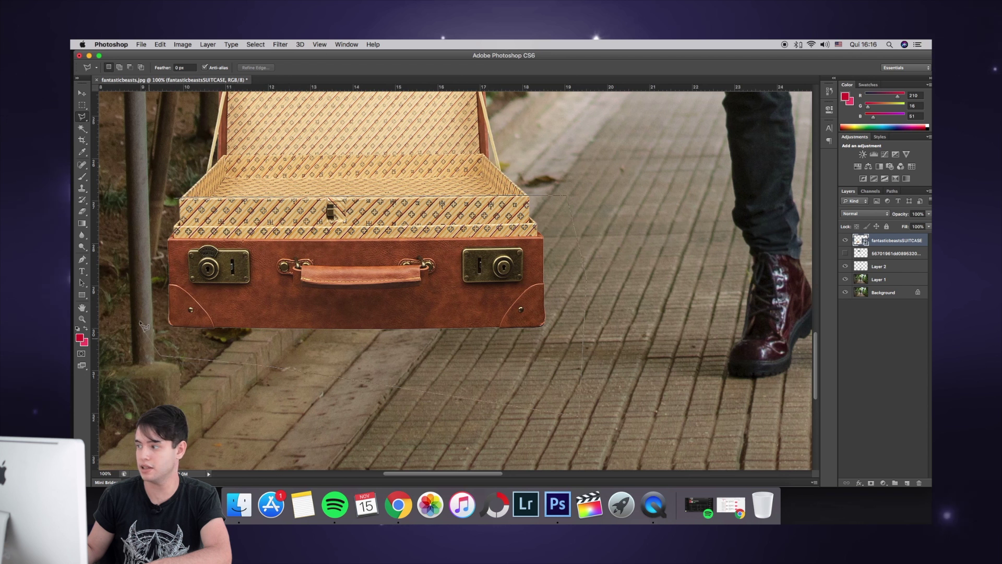
pyautogui.click(173, 201)
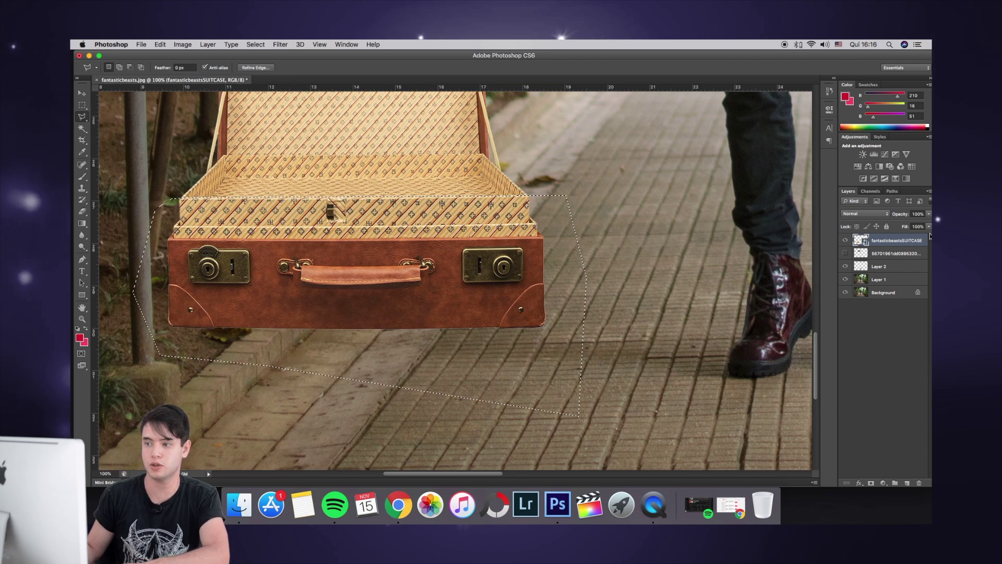
# Step: Copy the selected suitcase front to a new layer and align it exactly over the original suitcase
pyautogui.press('super+c')
pyautogui.press('super+v')
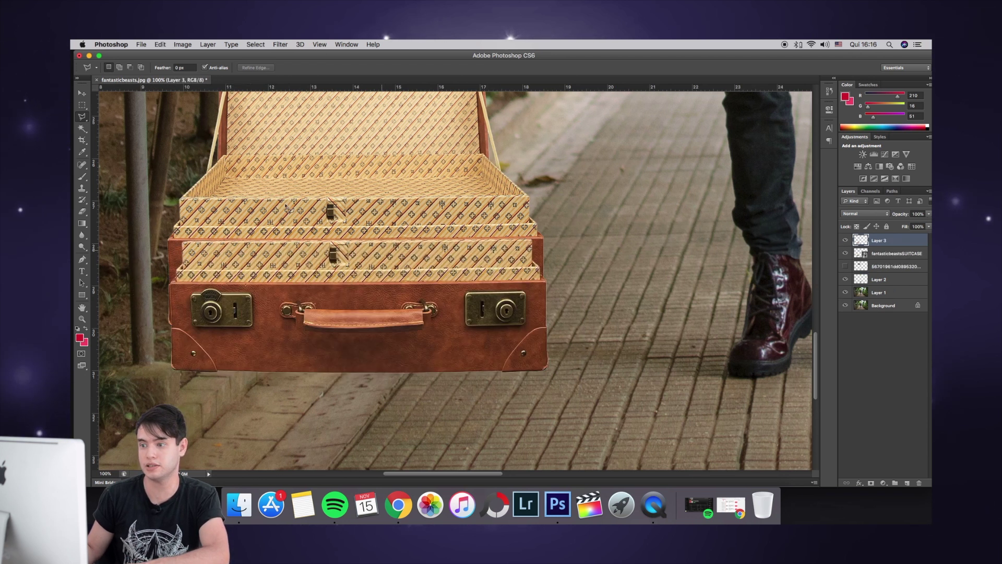
pyautogui.press('v')
pyautogui.moveTo(274, 208); pyautogui.dragTo(278, 251)
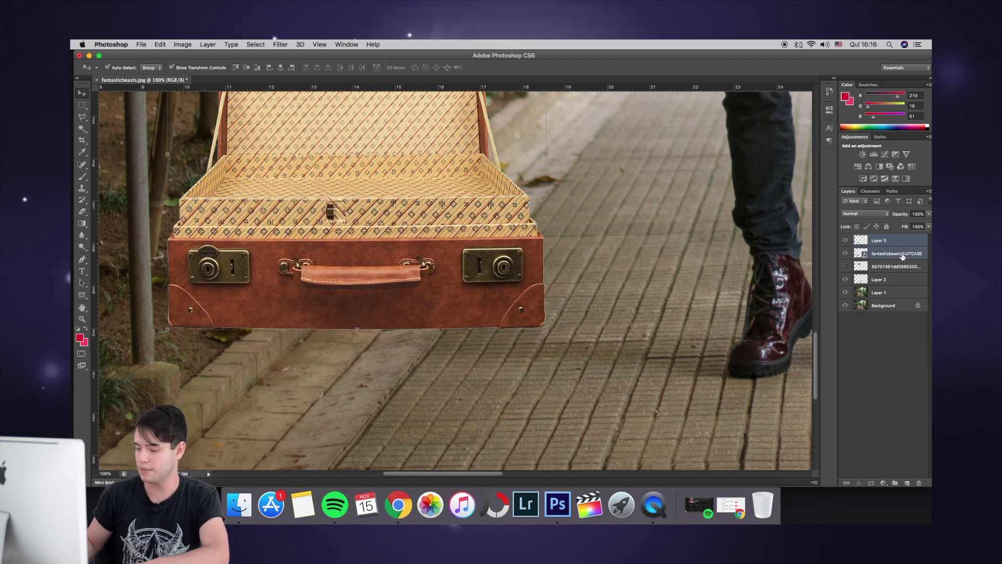
# Step: Move the suitcase and its front copy together onto the path, over the man's lower legs and boots
pyautogui.press('super+minus')
pyautogui.press('super+minus')
pyautogui.press('super+minus')
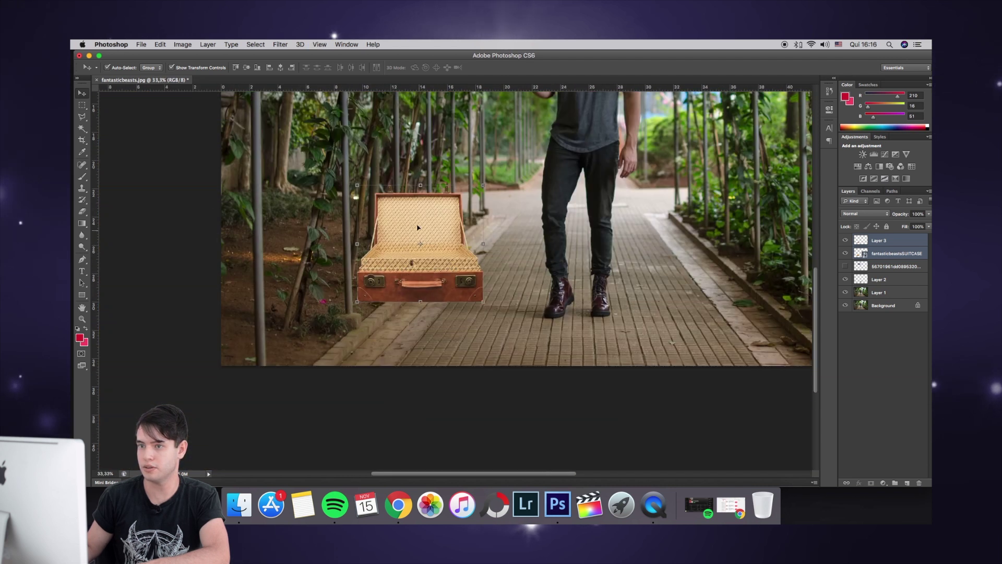
pyautogui.moveTo(417, 227); pyautogui.dragTo(578, 256)
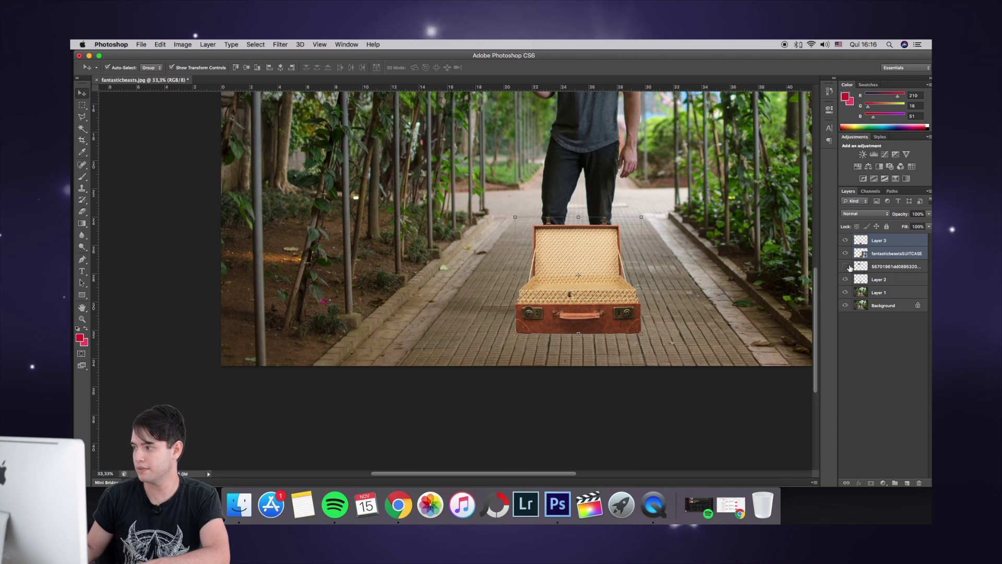
# Step: Reorder the cut-out legs layer between the suitcase front copy and the suitcase so the man stands inside it
pyautogui.click(884, 279)
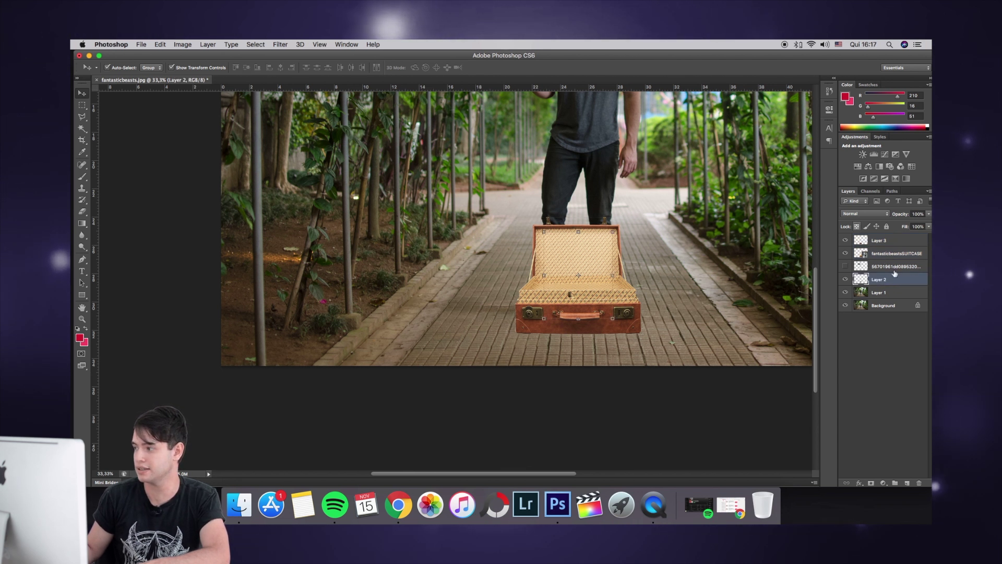
pyautogui.moveTo(899, 281); pyautogui.dragTo(882, 248)
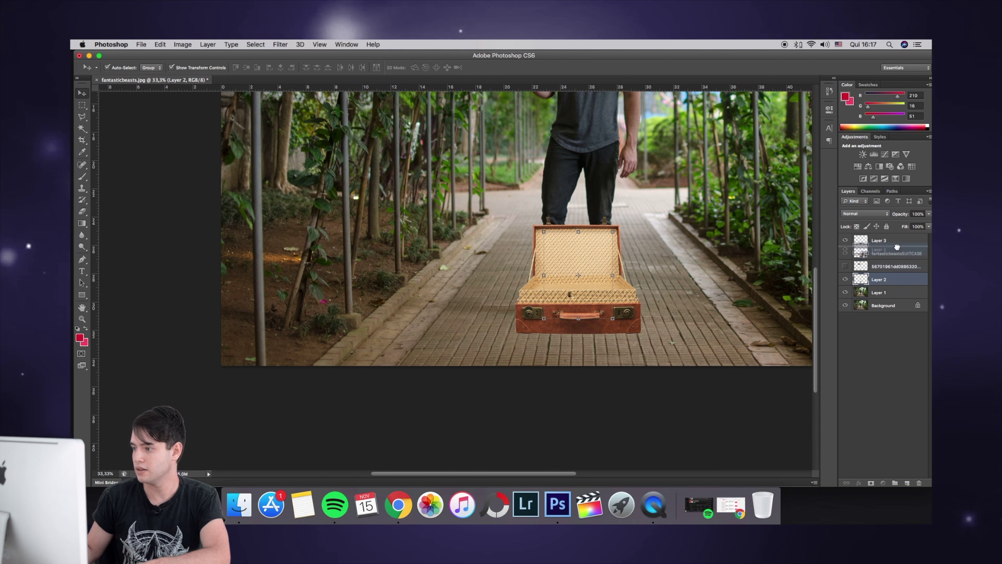
pyautogui.hscroll(2, 653, 273)
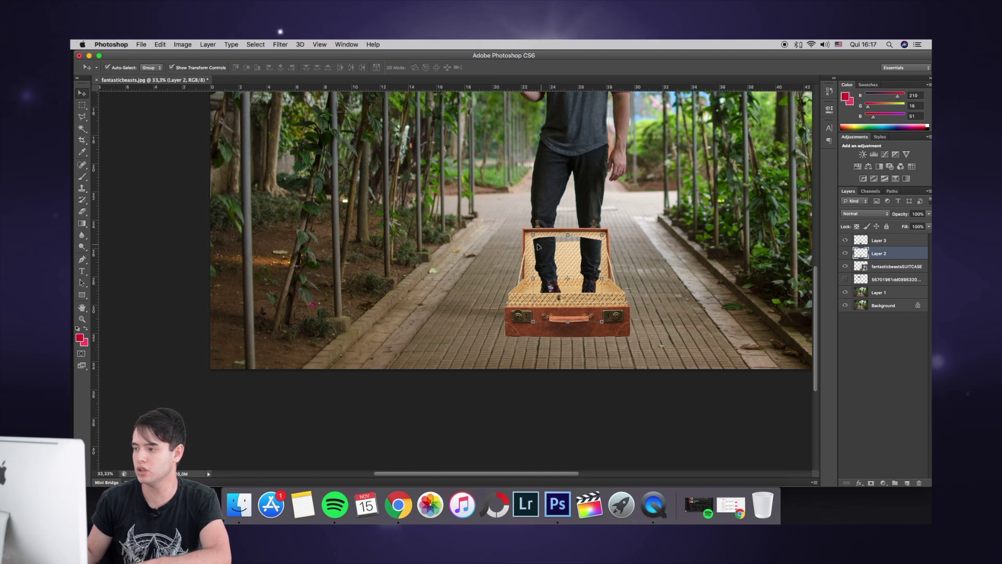
pyautogui.click(621, 327)
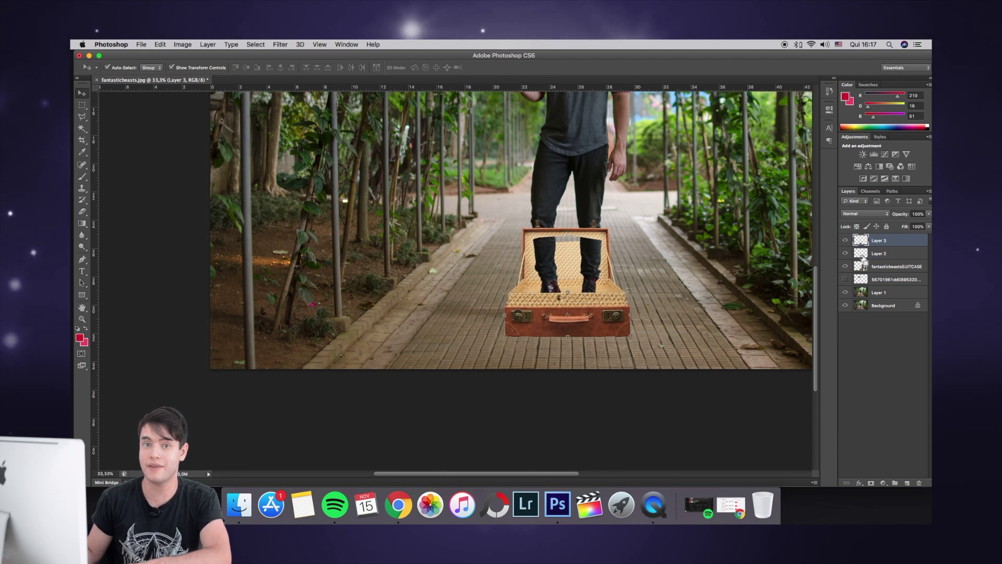
pyautogui.press('super+minus')
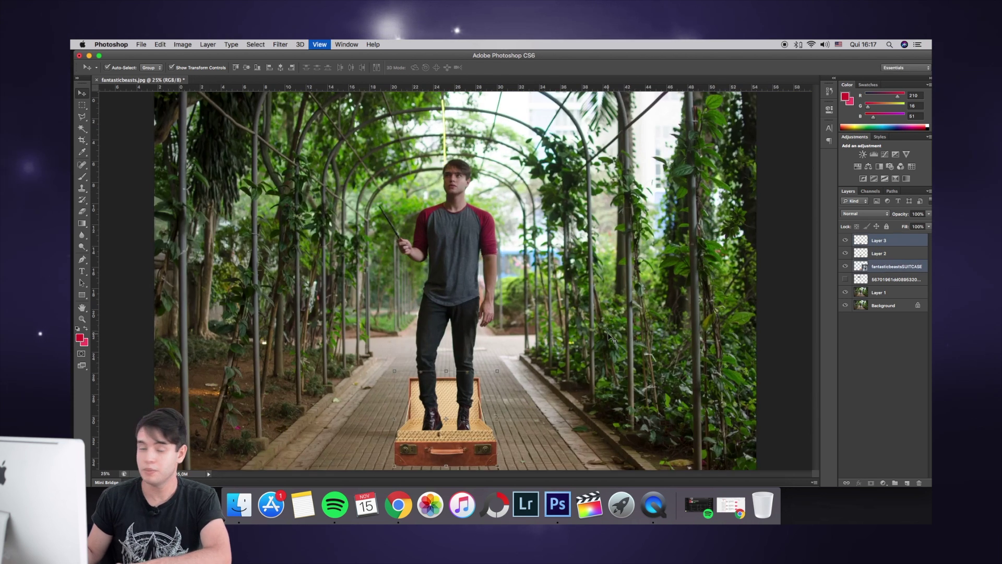
pyautogui.press('super+plus')
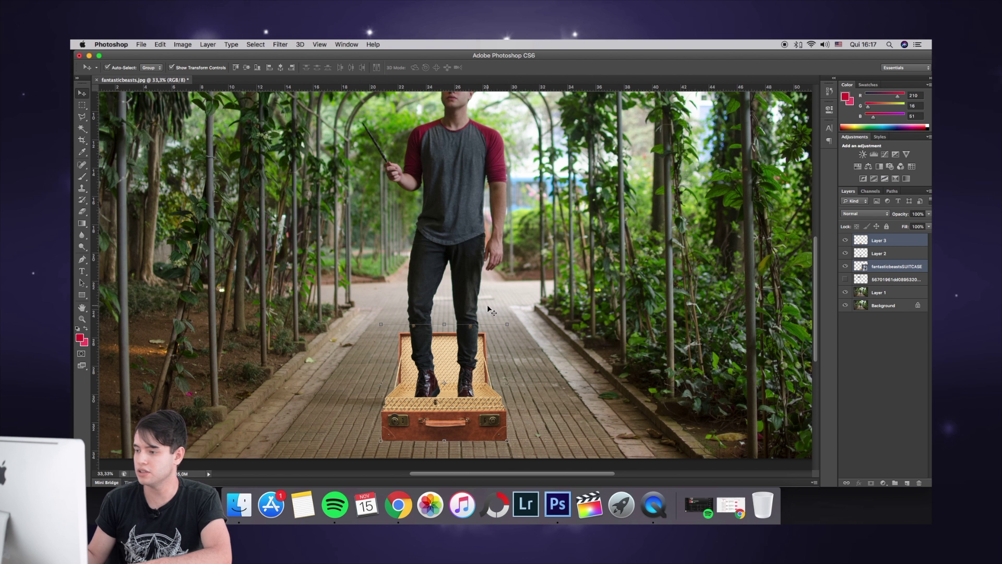
# Step: Lasso the trouser legs above the cut-out on the duplicated photo, refine the edge and add them to the legs layer
pyautogui.click(882, 294)
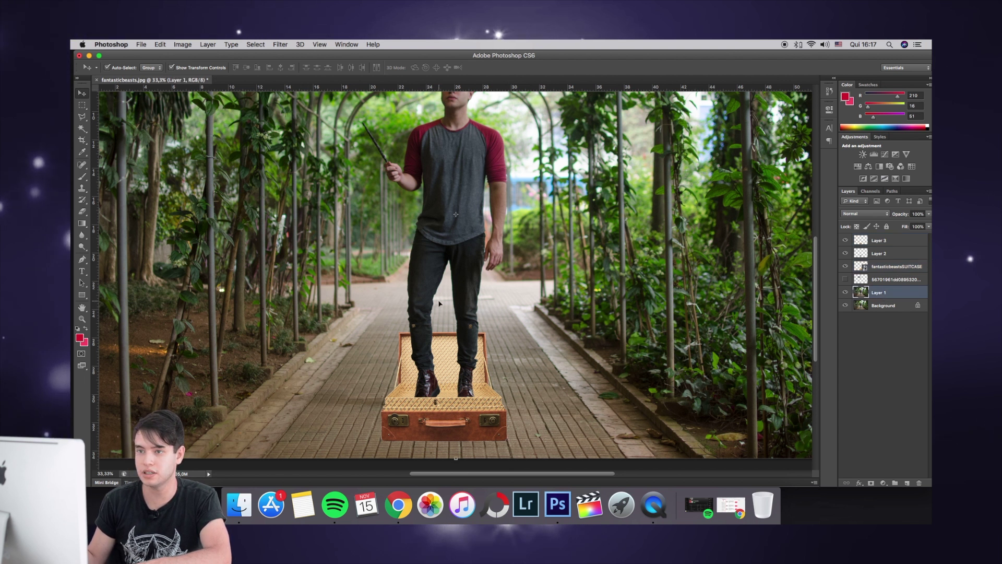
pyautogui.press('super+equal')
pyautogui.press('super+equal')
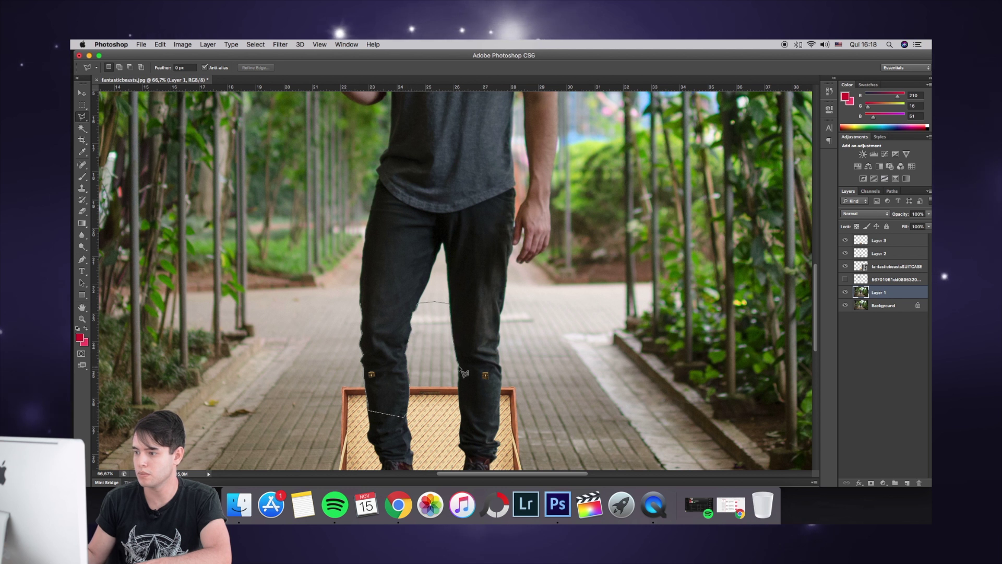
pyautogui.click(500, 314)
pyautogui.click(477, 296)
pyautogui.click(400, 277)
pyautogui.click(361, 302)
pyautogui.press('super+alt+r')
pyautogui.click(650, 359)
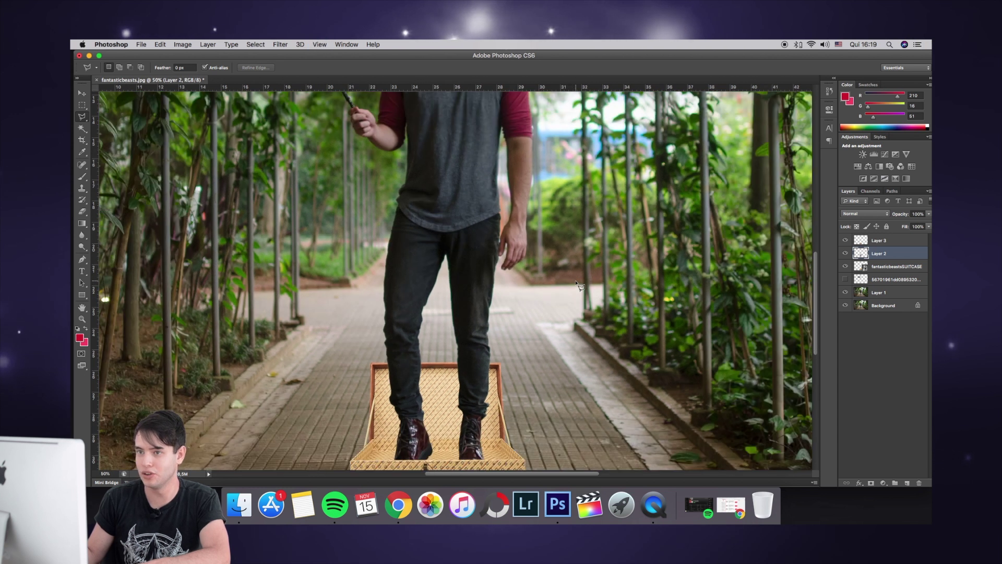
# Step: Move the suitcase and its front copy up together so the boots sink behind the suitcase's front rim
pyautogui.scroll(-5, 526, 328)
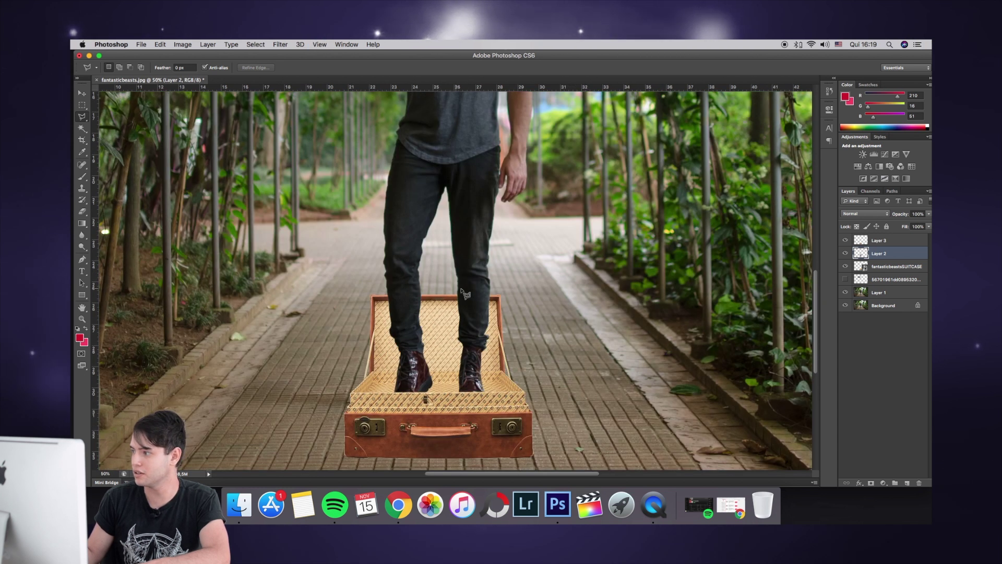
pyautogui.press('v')
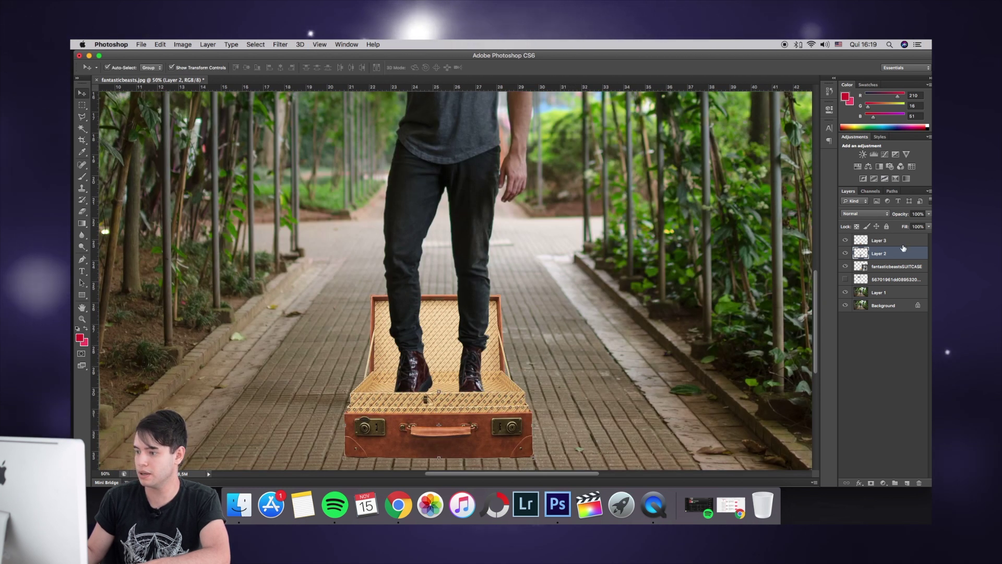
pyautogui.click(882, 240)
pyautogui.keyDown('super'); pyautogui.click(870, 266); pyautogui.keyUp('super')
pyautogui.moveTo(440, 437); pyautogui.dragTo(441, 411)
pyautogui.moveTo(454, 302); pyautogui.dragTo(428, 294)
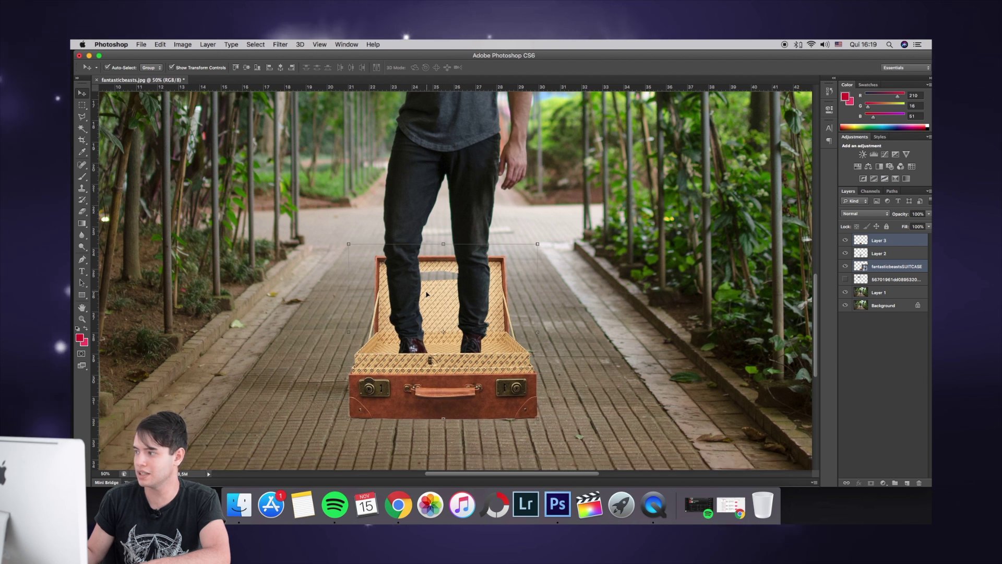
# Step: Lasso the leftover pavement patch between the trouser legs on the legs layer, feather its edge slightly and delete it
pyautogui.click(83, 115)
pyautogui.click(874, 254)
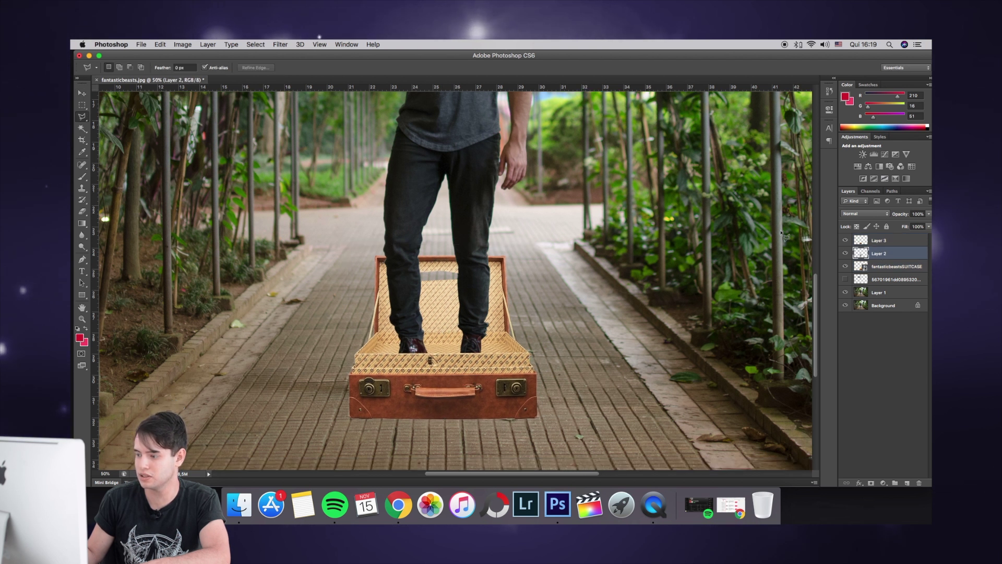
pyautogui.press('super+plus')
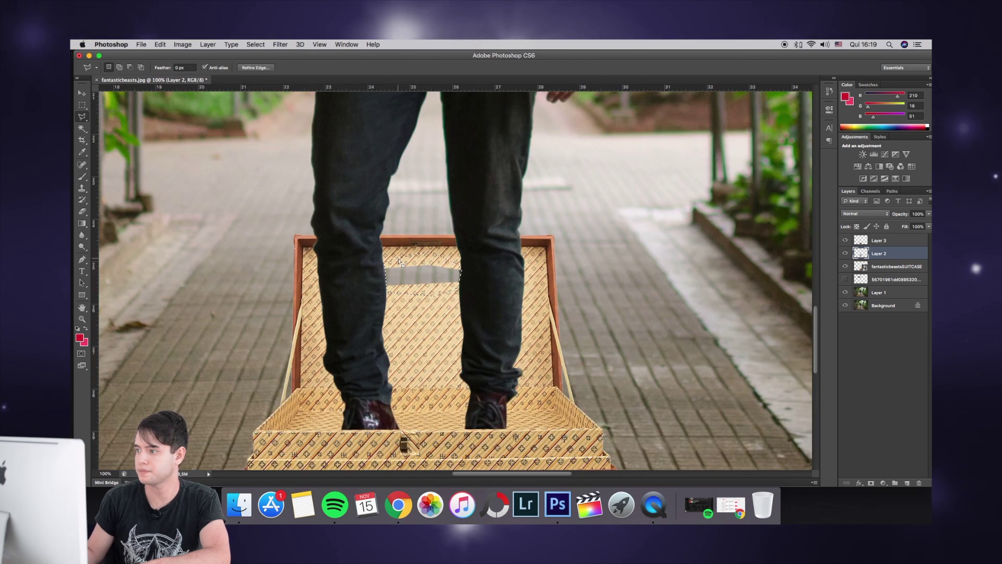
pyautogui.press('alt+super+r')
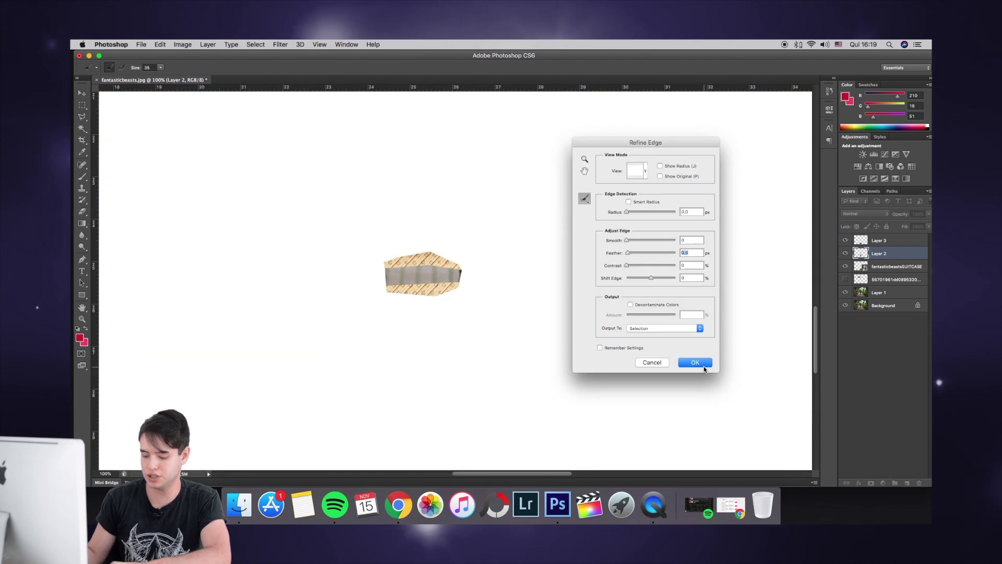
pyautogui.click(704, 366)
pyautogui.press('super+minus')
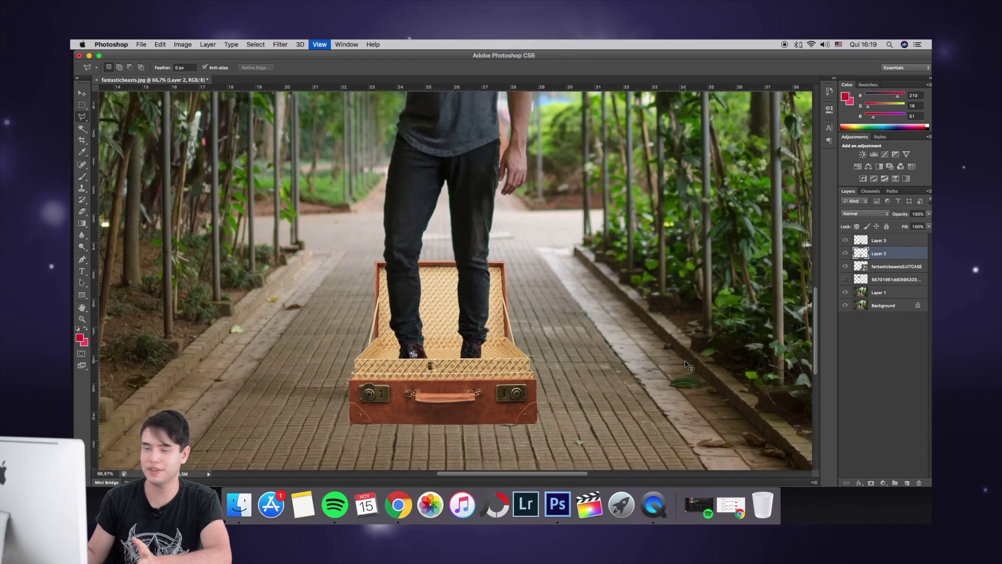
# Step: Place luggage-2964068_960_720.png from Finder's Transferências folder into the composite, scaled to about 42% and positioned beside the man's suitcase
pyautogui.press('super+minus')
pyautogui.press('super+minus')
pyautogui.press('super+minus')
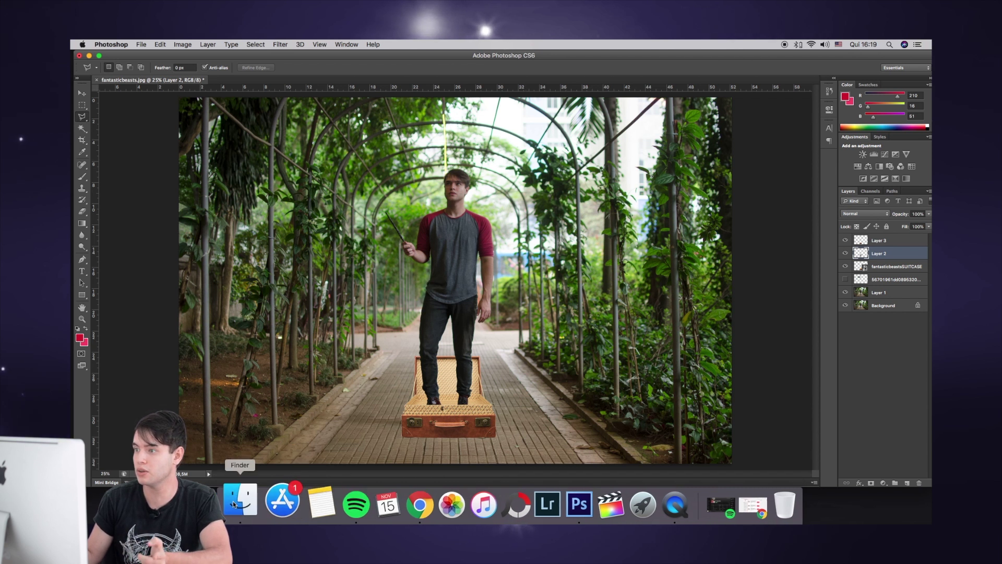
pyautogui.click(248, 505)
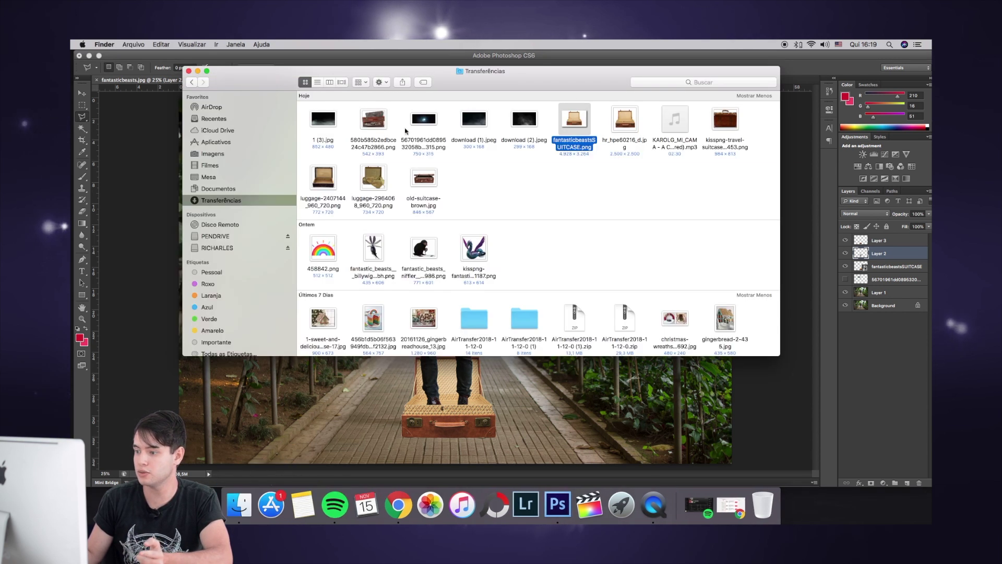
pyautogui.moveTo(373, 177); pyautogui.dragTo(433, 433)
pyautogui.moveTo(592, 148); pyautogui.dragTo(545, 243)
pyautogui.moveTo(489, 258); pyautogui.dragTo(378, 286)
pyautogui.moveTo(418, 236); pyautogui.dragTo(334, 318)
pyautogui.moveTo(308, 380); pyautogui.dragTo(382, 394)
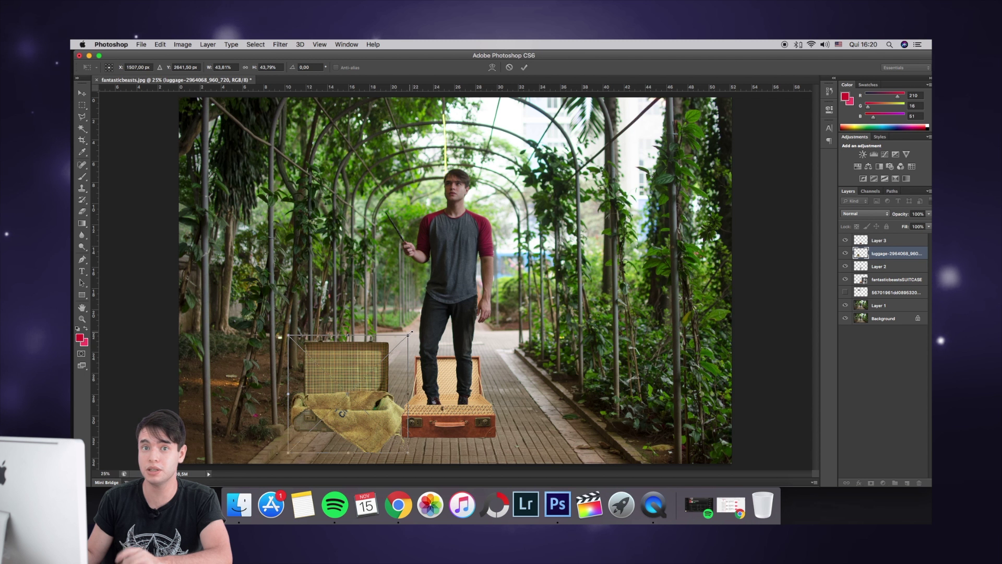
pyautogui.moveTo(407, 335)
pyautogui.mouseDown()
pyautogui.moveTo(394, 345)
pyautogui.moveTo(414, 316)
pyautogui.mouseUp()
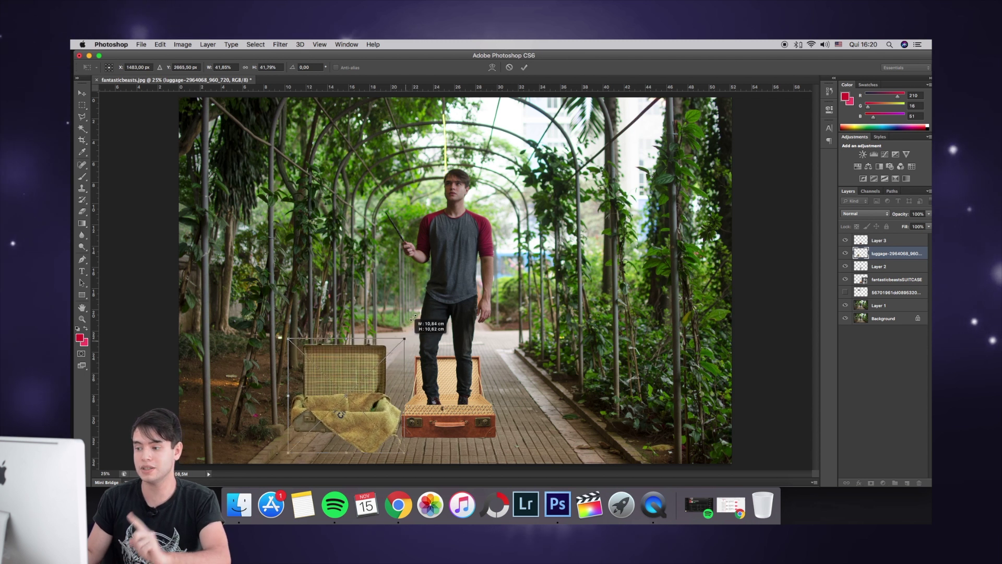
pyautogui.moveTo(371, 401); pyautogui.dragTo(354, 377)
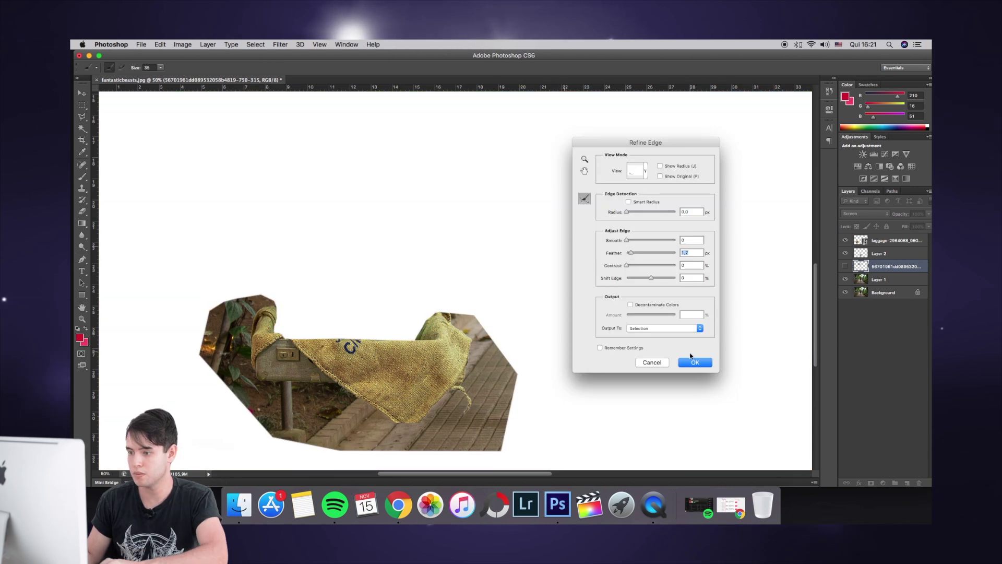
# Step: Apply a slight Refine Edge feather to the selected burlap-covered front of the new suitcase
pyautogui.press('Return')
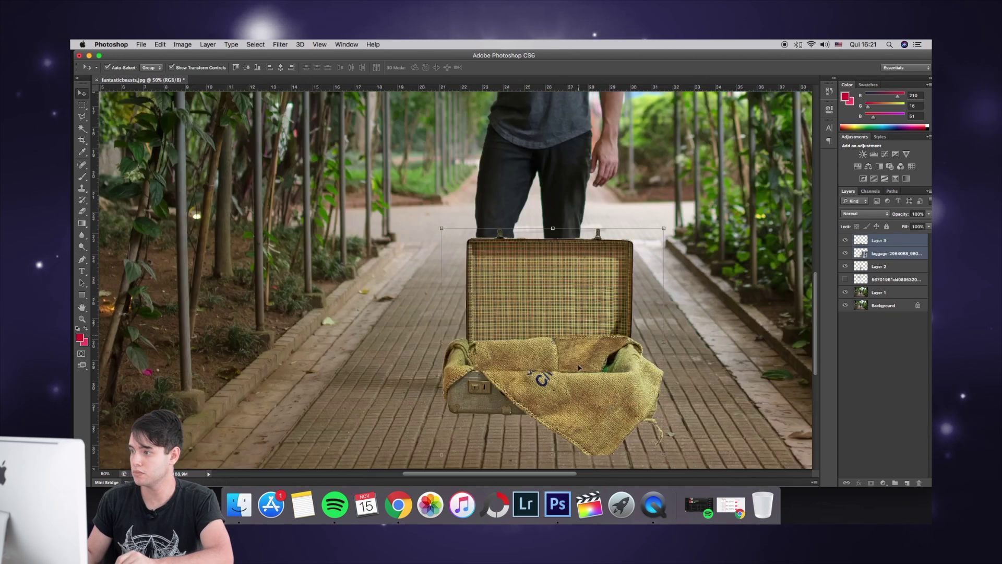
pyautogui.moveTo(659, 208); pyautogui.dragTo(644, 217)
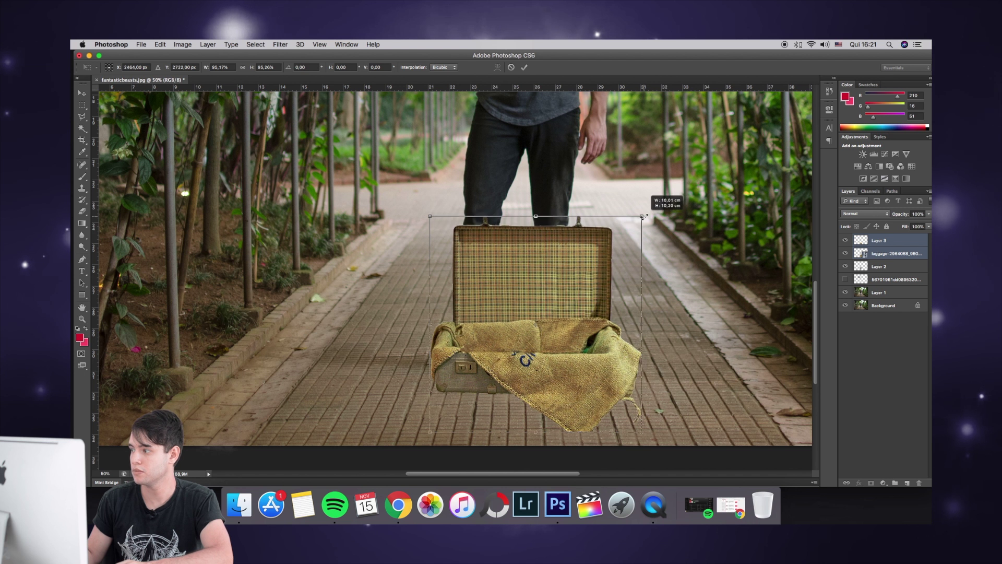
pyautogui.press('v')
pyautogui.click(459, 196)
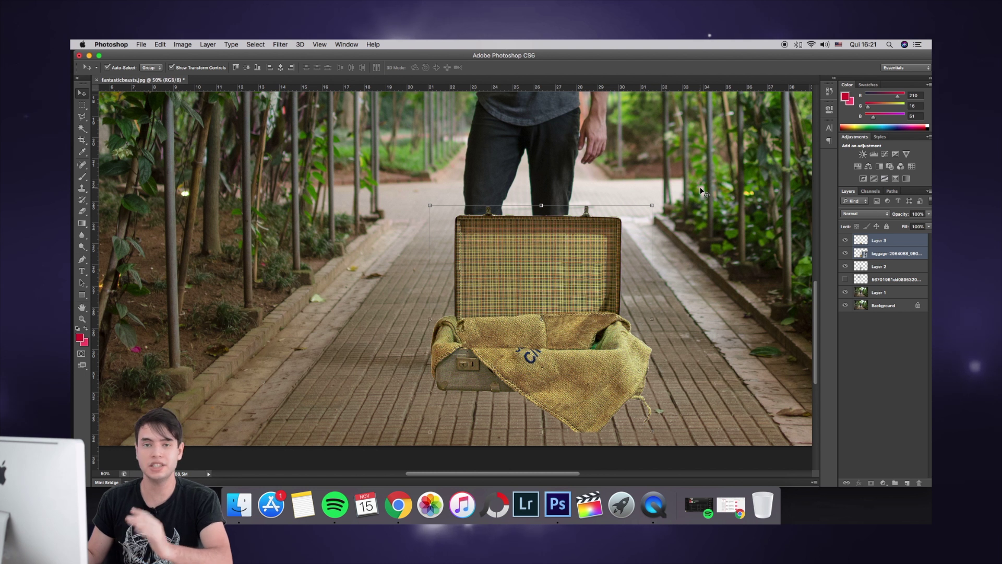
# Step: Convert the suitcase's cut-out front, Layer 3, to a smart object
pyautogui.click(898, 242)
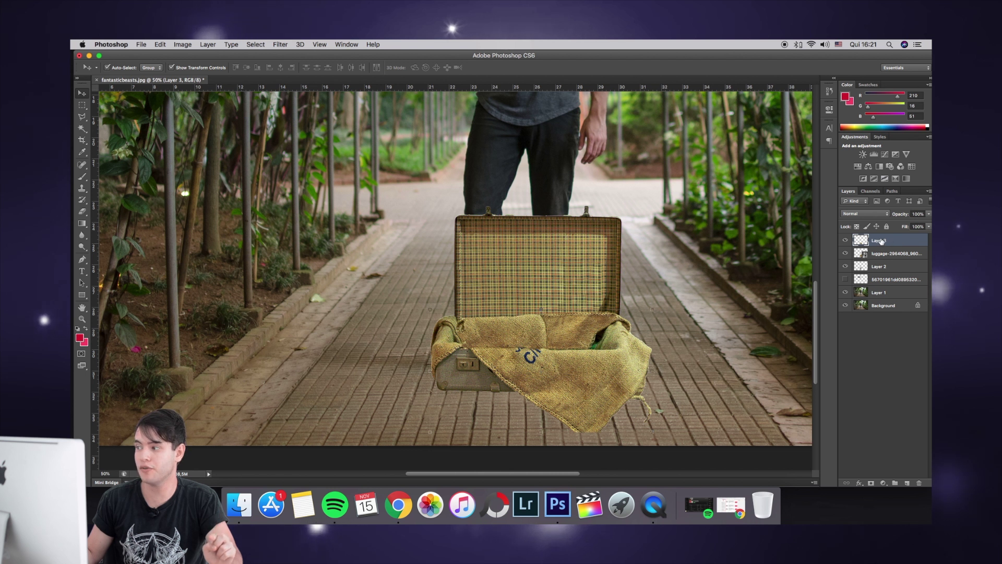
pyautogui.rightClick(881, 241)
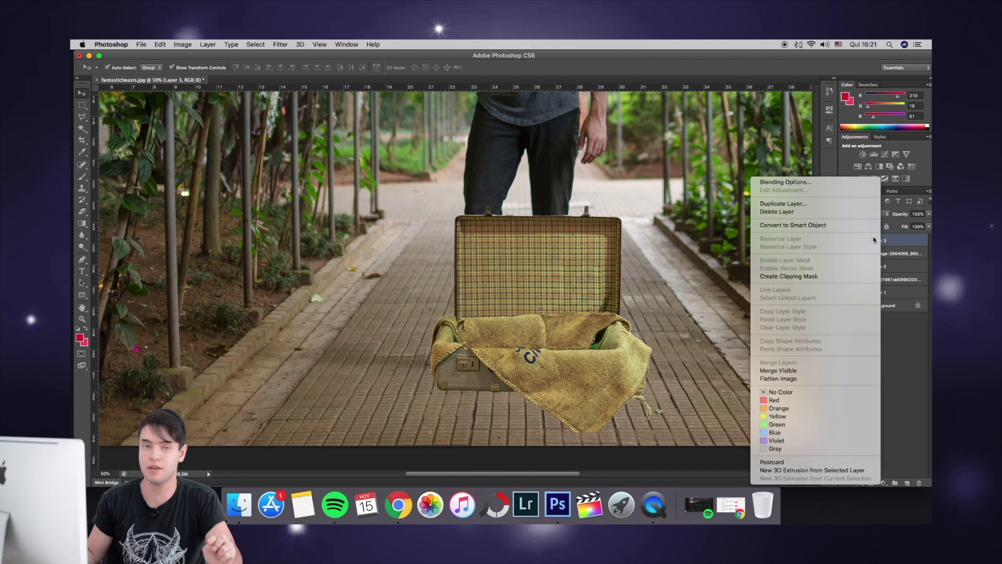
pyautogui.click(819, 228)
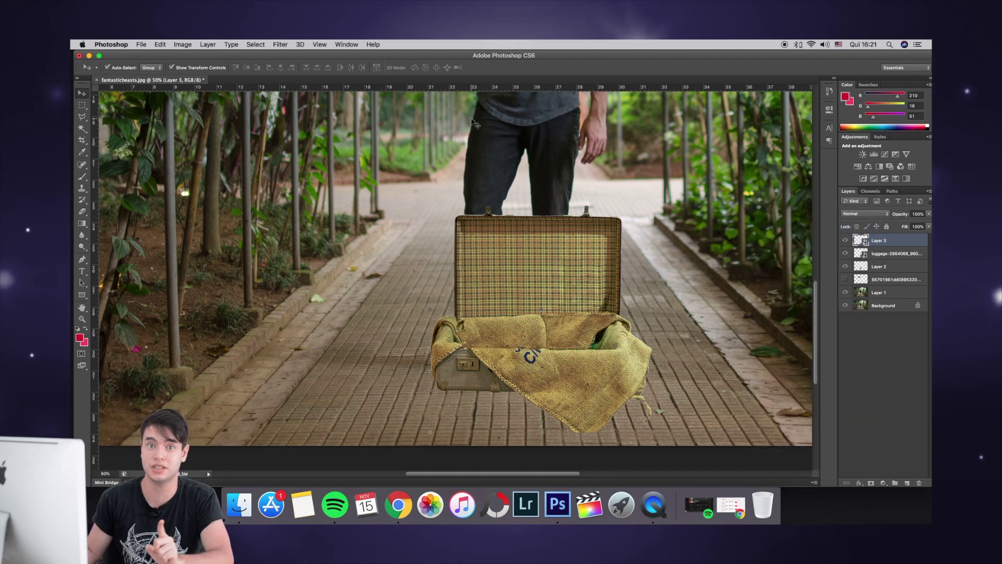
# Step: Select the suitcase layer together with its front copy and scale both down proportionally
pyautogui.keyDown('shift'); pyautogui.click(869, 255); pyautogui.keyUp('shift')
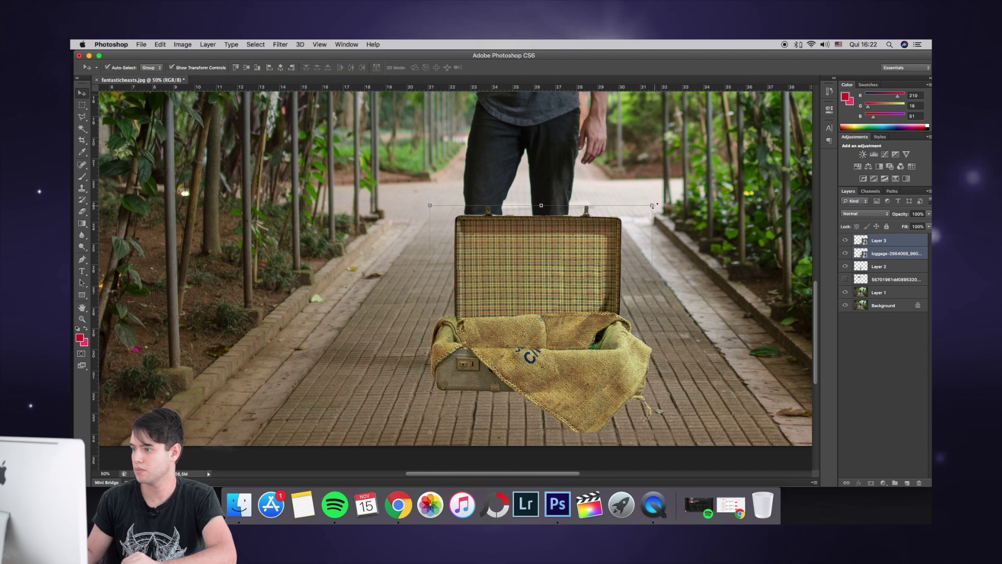
pyautogui.moveTo(653, 205); pyautogui.dragTo(625, 233)
pyautogui.press('Return')
# Step: Put the suitcase layer behind the legs layer and move it with its front copy so the man's boots stand inside
pyautogui.press('super+bracketleft')
pyautogui.moveTo(611, 368); pyautogui.dragTo(603, 354)
pyautogui.press('super+0')
pyautogui.keyDown('super'); pyautogui.click(881, 267); pyautogui.keyUp('super')
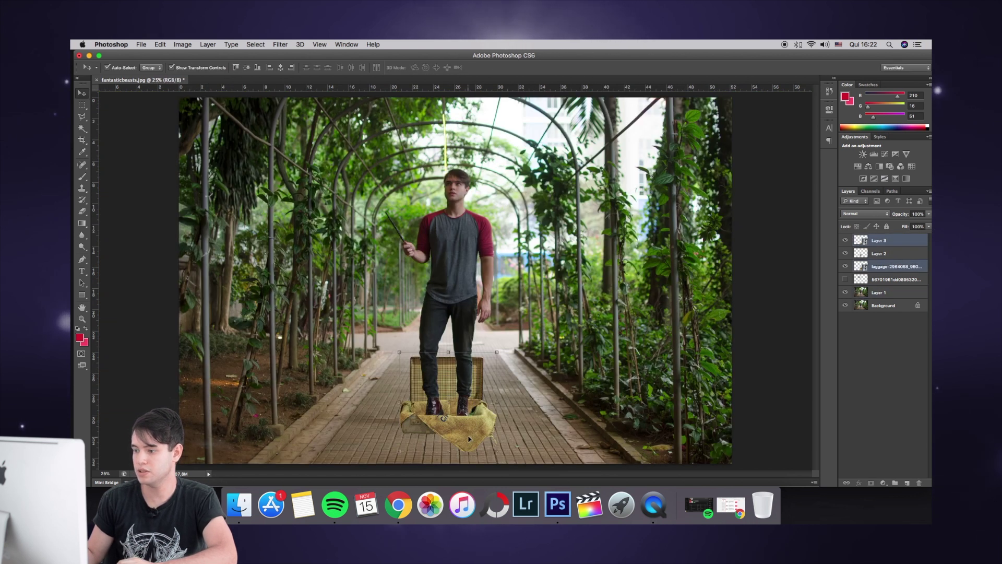
pyautogui.moveTo(475, 432); pyautogui.dragTo(473, 432)
pyautogui.press('super+plus')
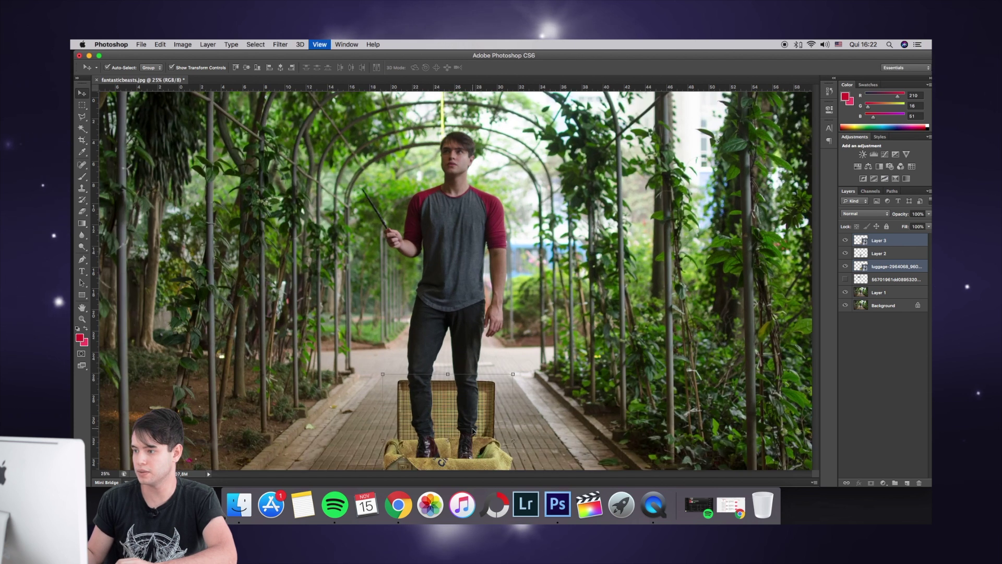
pyautogui.press('super+plus')
pyautogui.press('super+0')
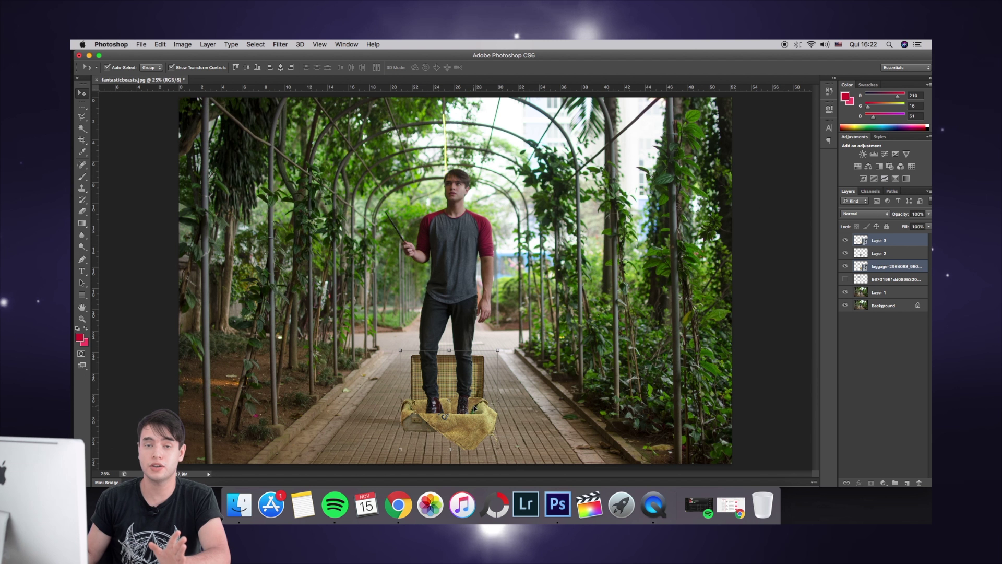
pyautogui.click(555, 231)
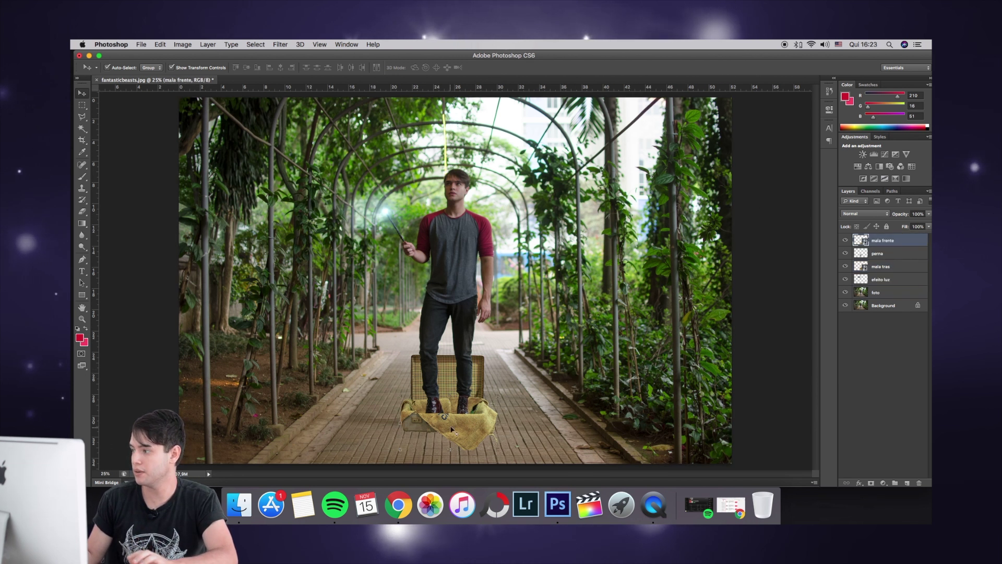
pyautogui.press('super+t')
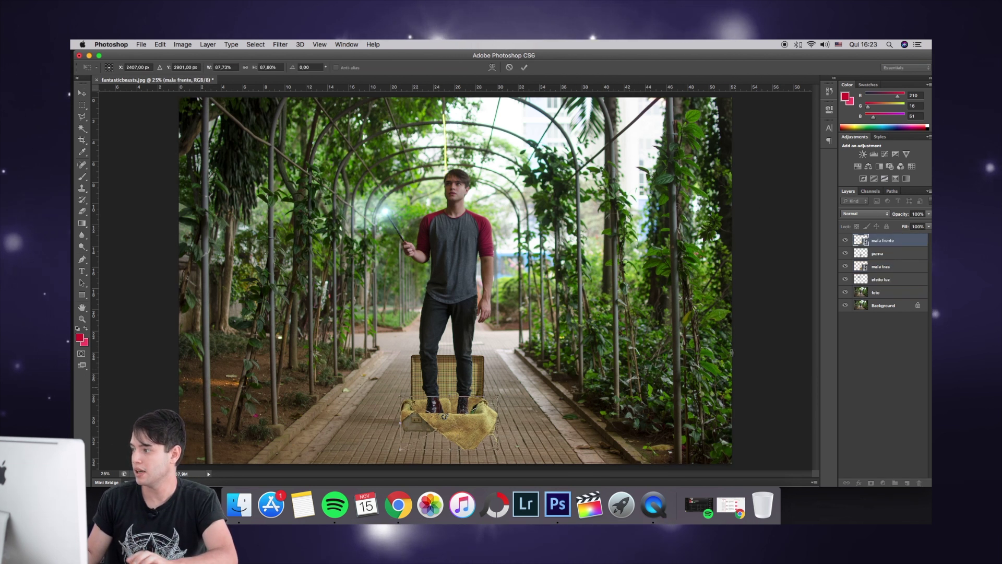
pyautogui.click(83, 93)
pyautogui.press('Return')
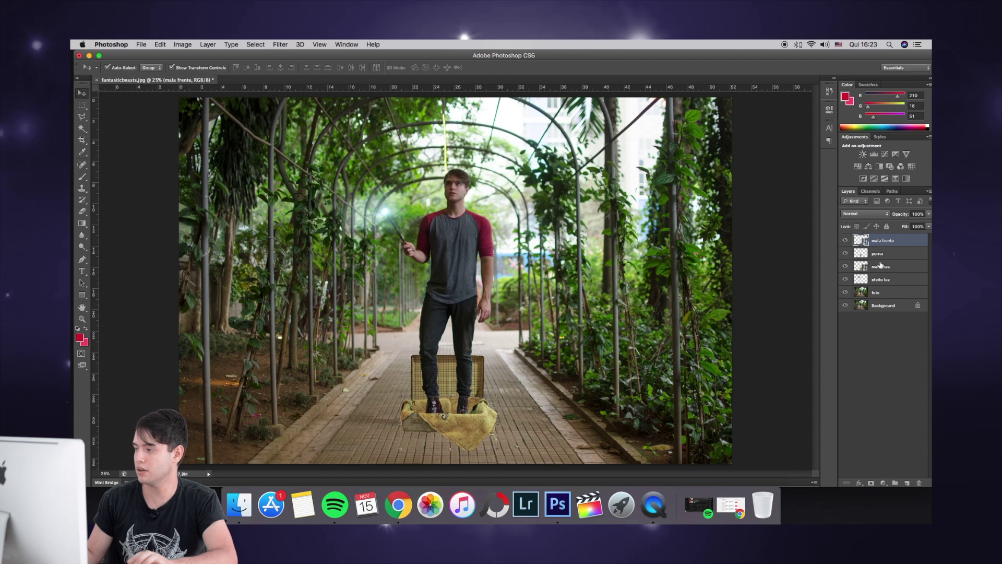
pyautogui.doubleClick(881, 264)
pyautogui.click(800, 187)
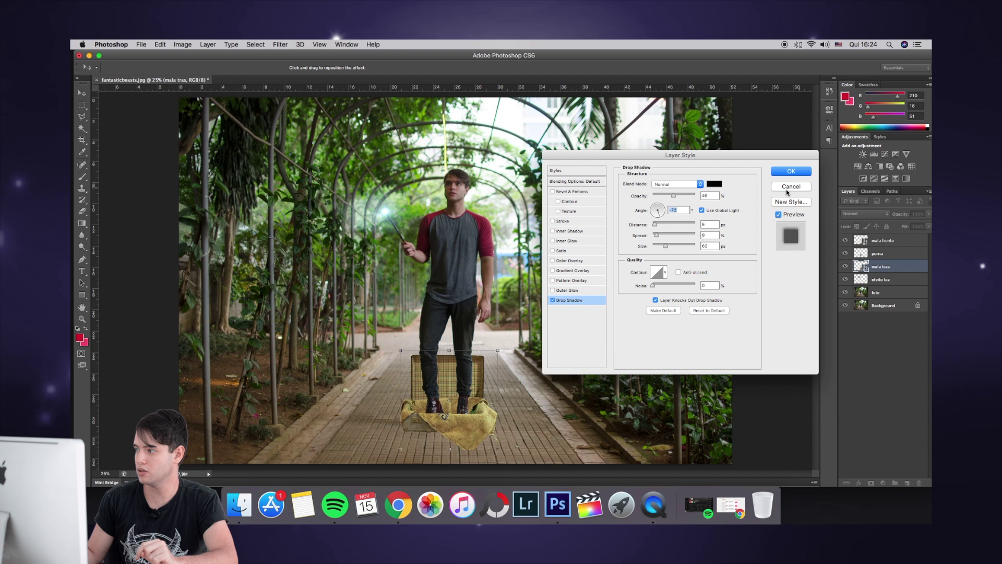
# Step: Add a Drop Shadow to the mala frente layer and change the shadow colour to black, 000000
pyautogui.click(874, 241)
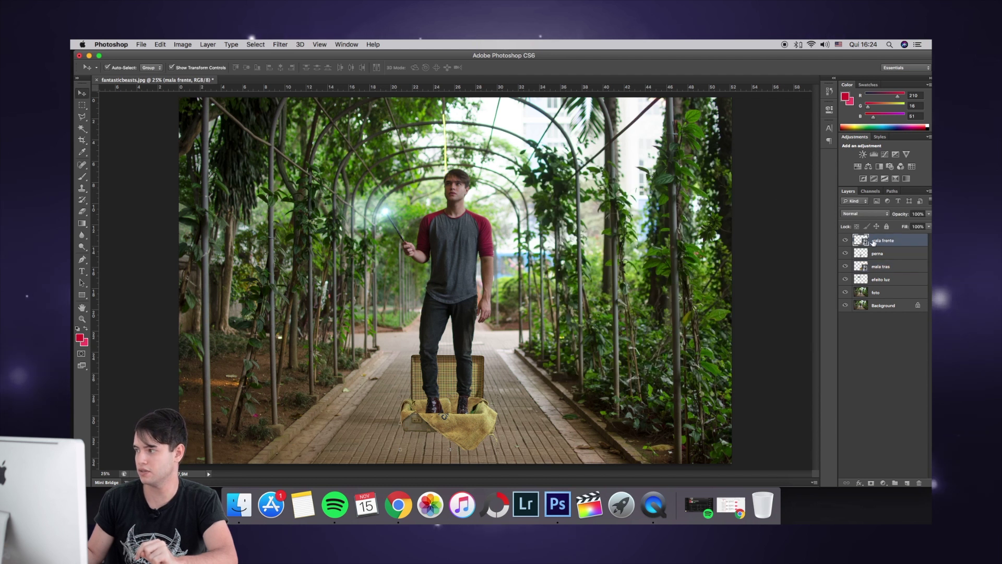
pyautogui.rightClick(915, 241)
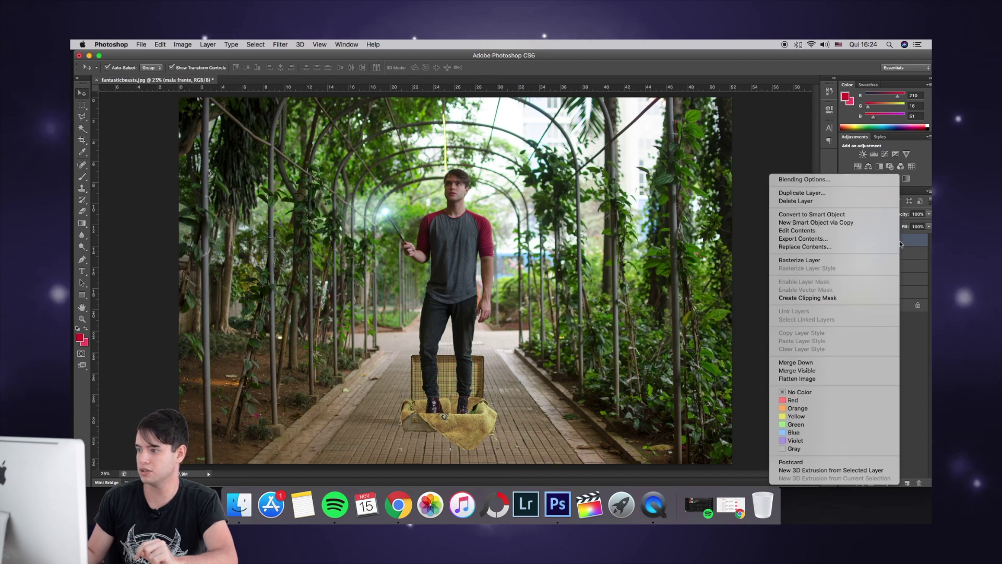
pyautogui.click(830, 179)
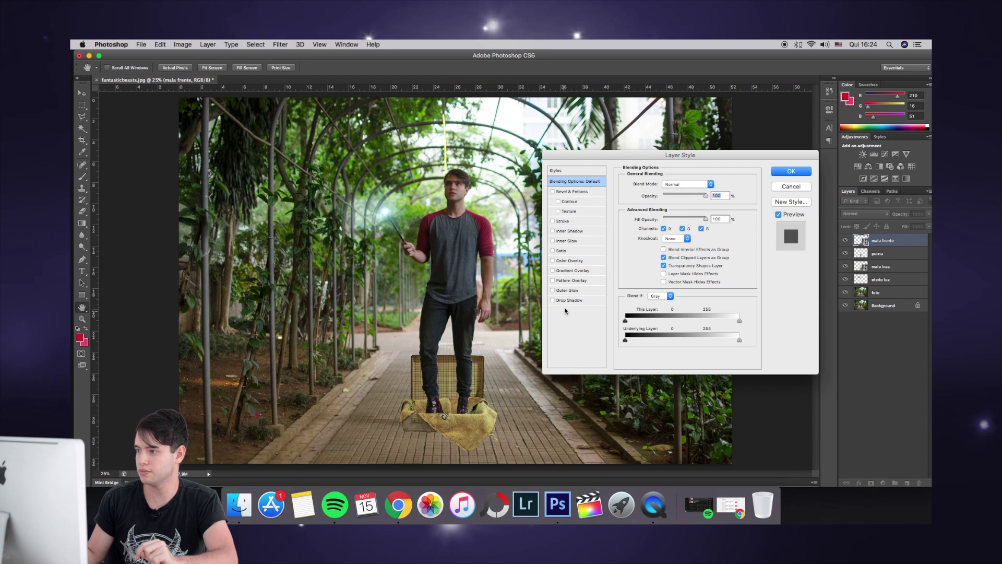
pyautogui.click(552, 301)
pyautogui.click(561, 301)
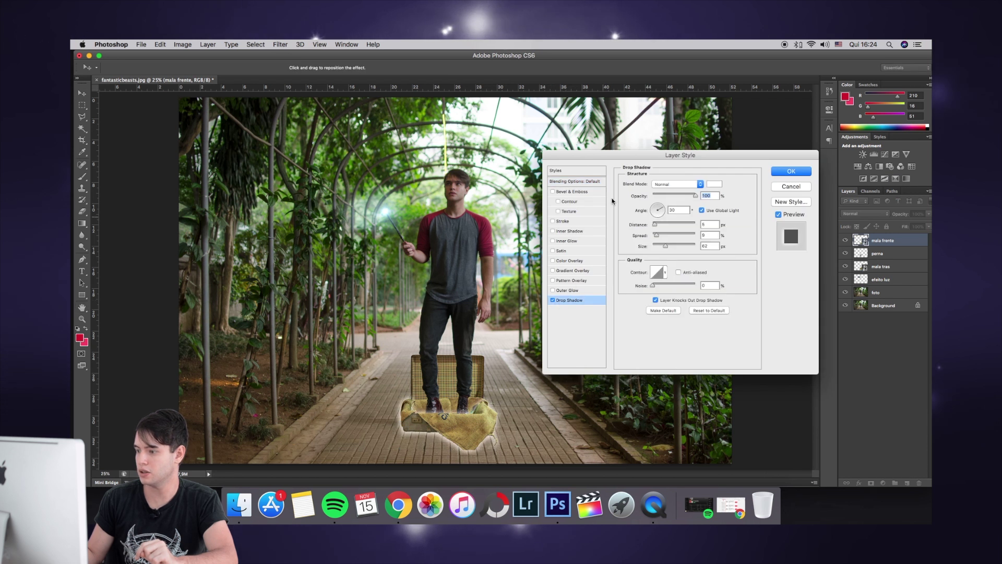
pyautogui.click(714, 184)
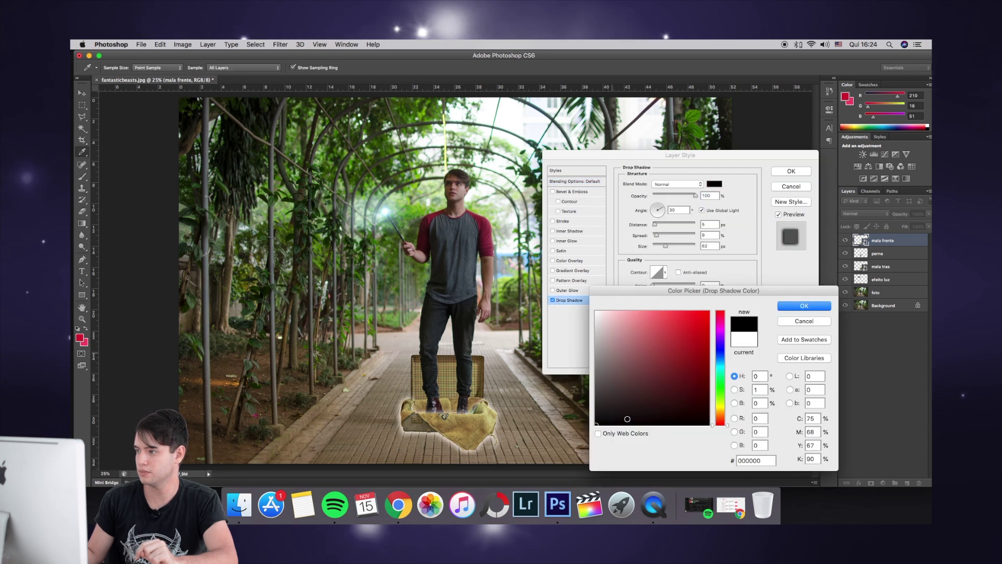
pyautogui.click(804, 306)
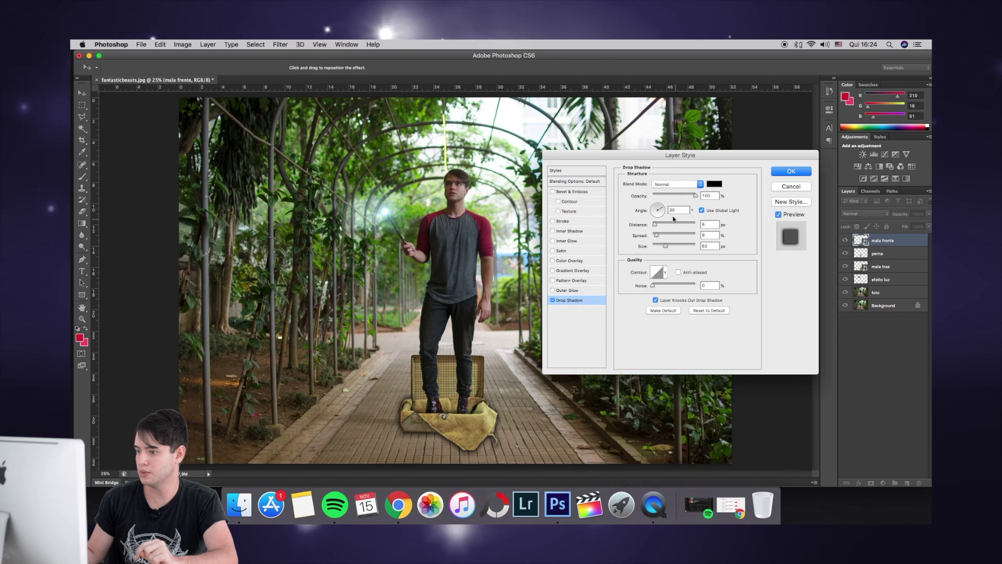
# Step: Set the mala frente shadow to about 23% opacity, 115° angle, 11% spread and about 79 px size, and apply it
pyautogui.click(660, 196)
pyautogui.moveTo(660, 196); pyautogui.dragTo(666, 196)
pyautogui.click(658, 208)
pyautogui.moveTo(656, 235); pyautogui.dragTo(668, 246)
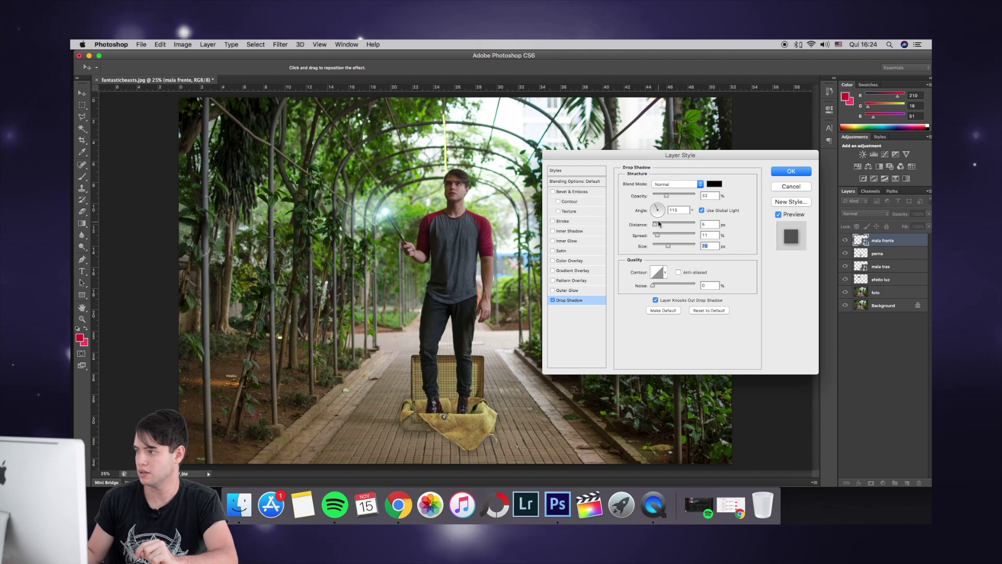
pyautogui.click(662, 197)
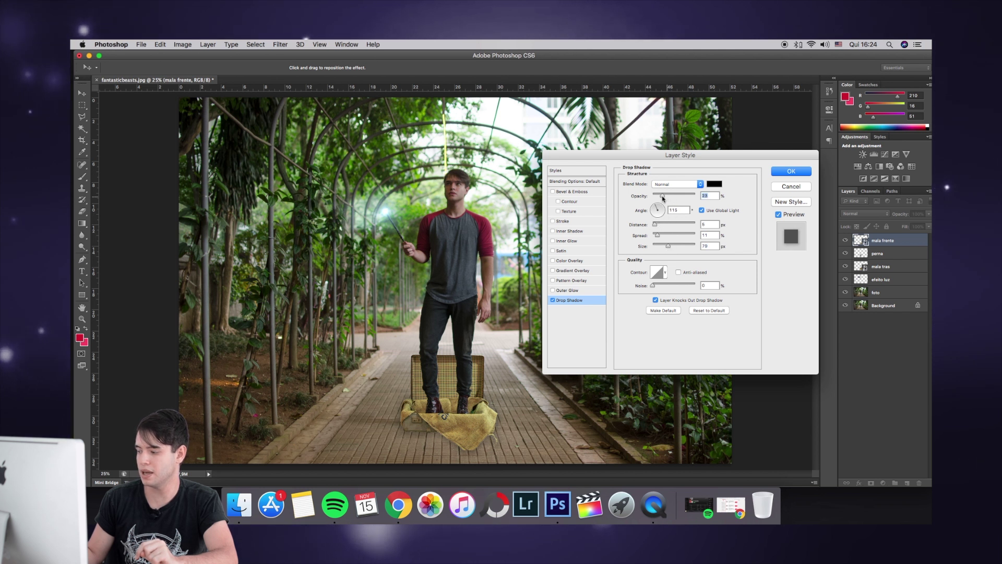
pyautogui.press('Return')
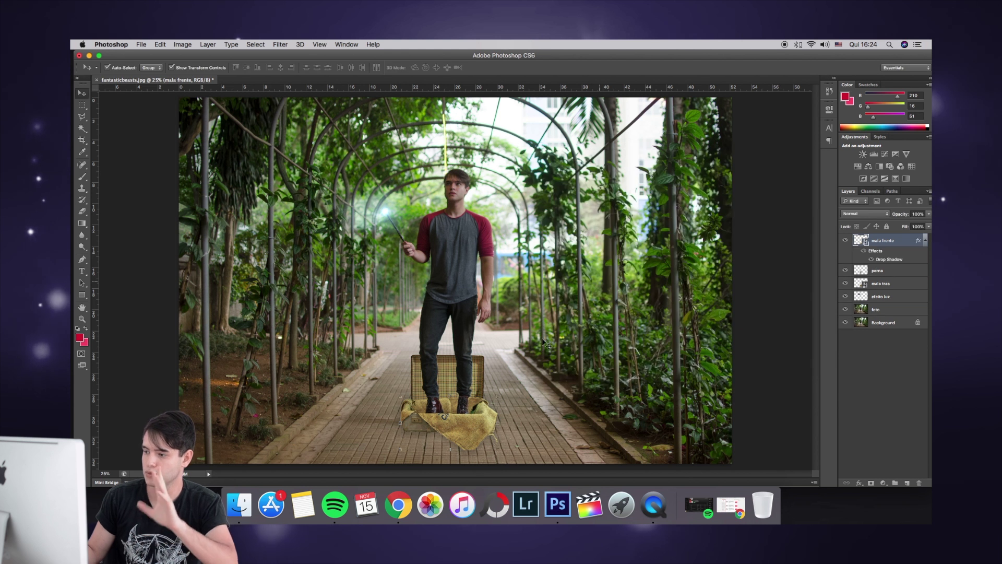
# Step: Select the foto layer, then hide and reshow the mala frente, perna, mala tras and efeito luz layers to compare the composite
pyautogui.click(544, 398)
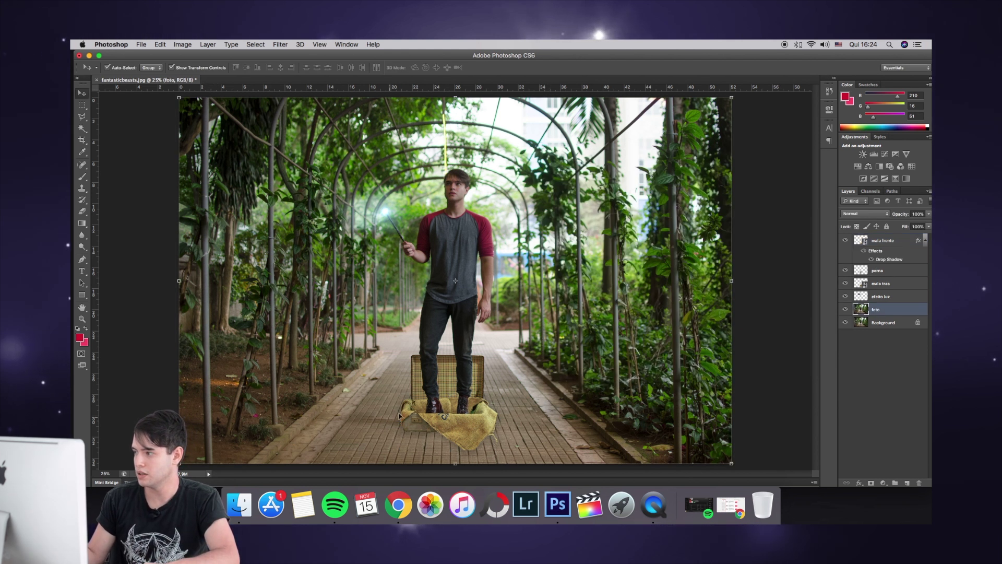
pyautogui.moveTo(844, 271); pyautogui.dragTo(845, 249)
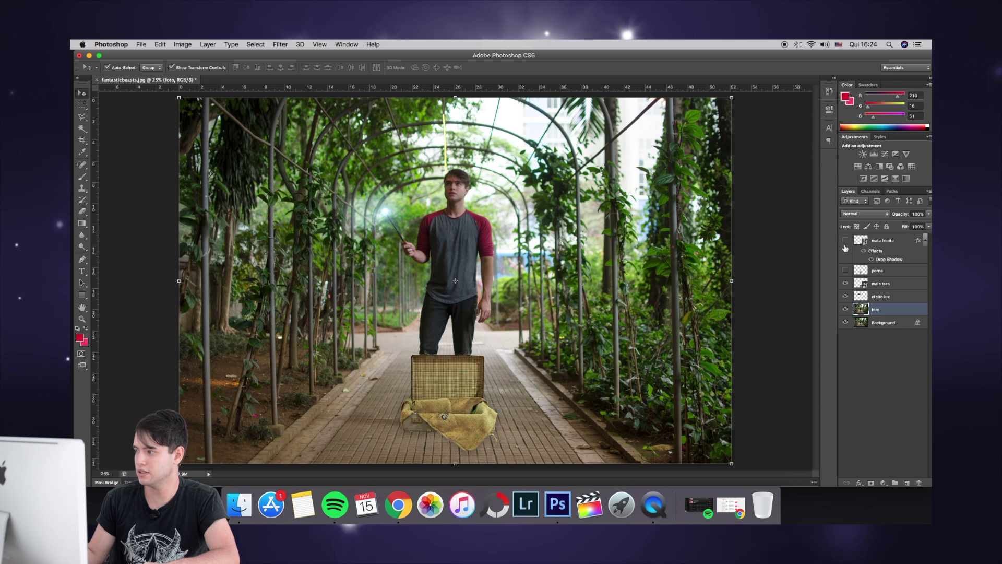
pyautogui.moveTo(846, 284); pyautogui.dragTo(845, 296)
pyautogui.moveTo(944, 300); pyautogui.dragTo(948, 235)
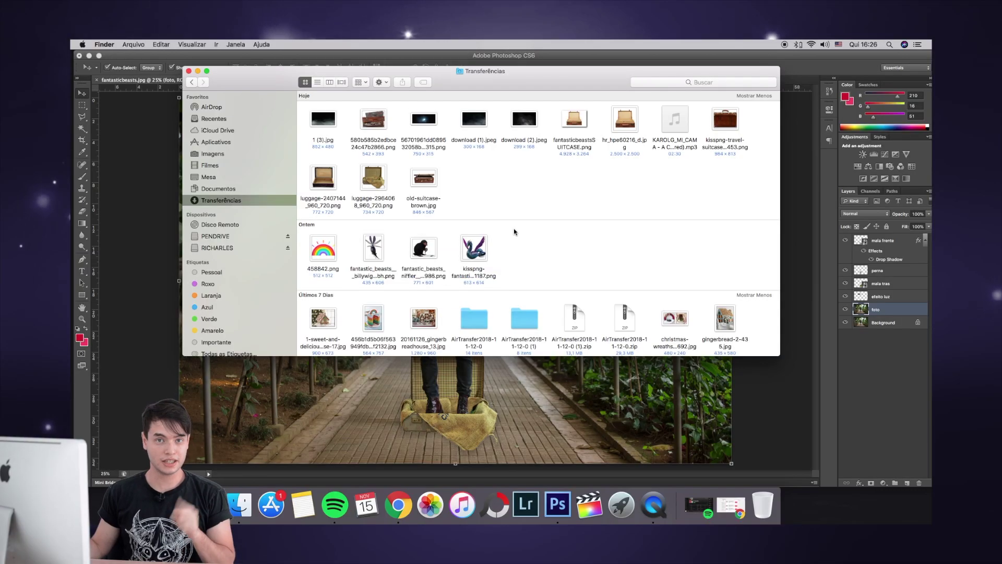
# Step: Bring the fantastic_beasts billywig image into the composite above the foto layer and scale it to about 38% beside the man
pyautogui.moveTo(417, 80); pyautogui.dragTo(616, 65)
pyautogui.moveTo(584, 247); pyautogui.dragTo(275, 293)
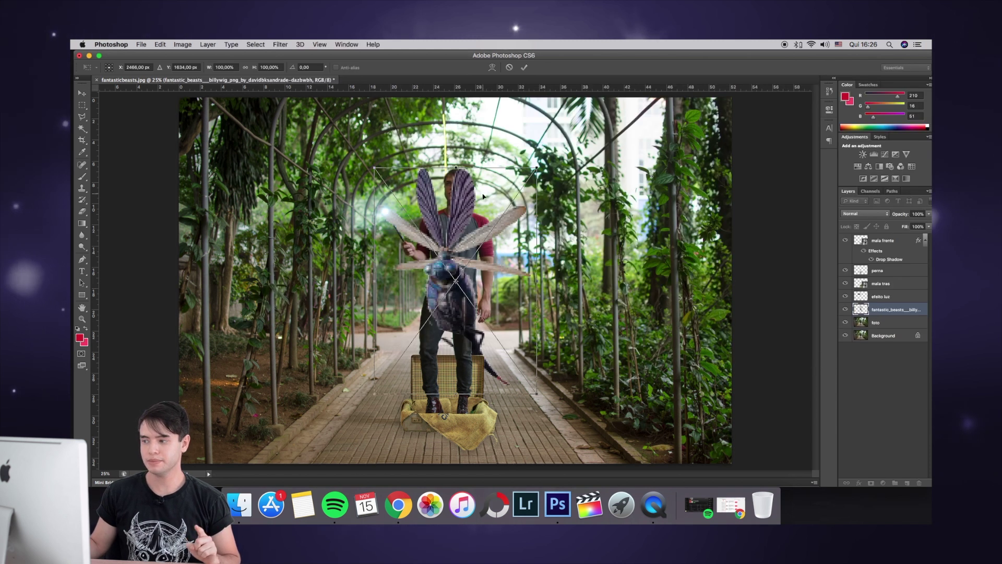
pyautogui.moveTo(537, 167); pyautogui.dragTo(465, 266)
pyautogui.moveTo(435, 302); pyautogui.dragTo(369, 235)
pyautogui.moveTo(400, 200); pyautogui.dragTo(369, 244)
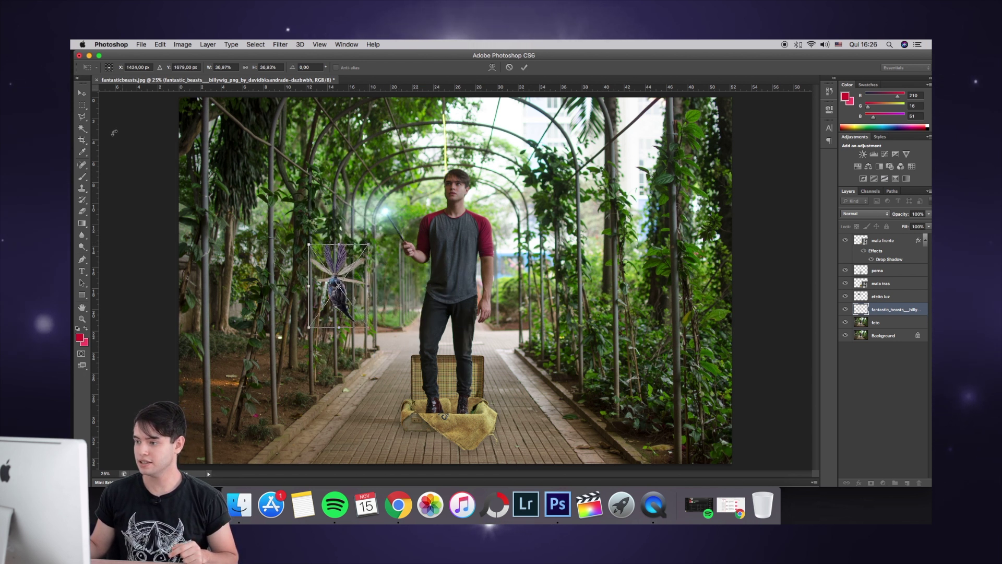
# Step: Place the billywig at about 34% size with a slight counterclockwise tilt of about 5.4°, positioned high among the leaves facing the wand
pyautogui.click(82, 93)
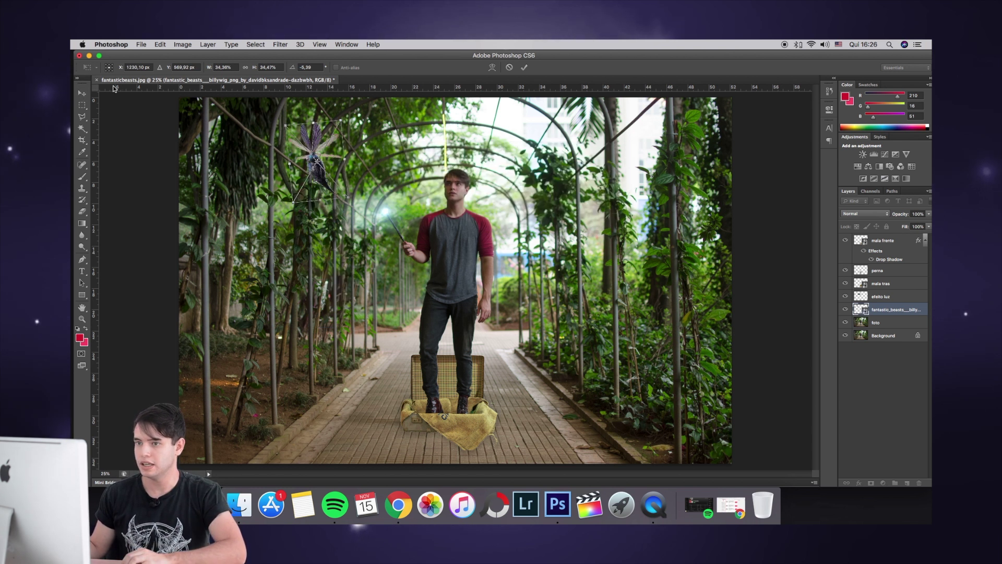
pyautogui.press('v')
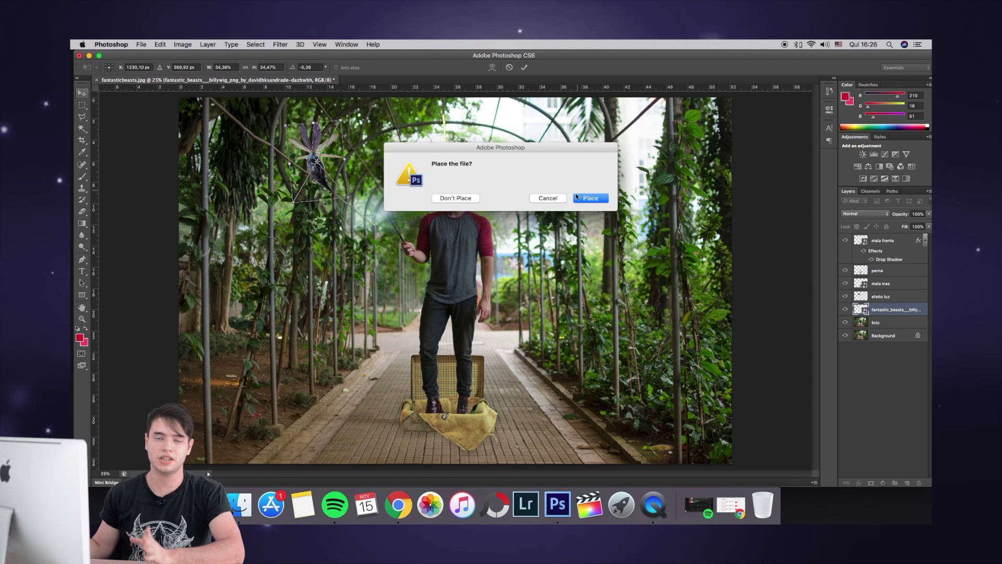
pyautogui.click(591, 199)
pyautogui.click(319, 169)
pyautogui.moveTo(319, 168); pyautogui.dragTo(331, 166)
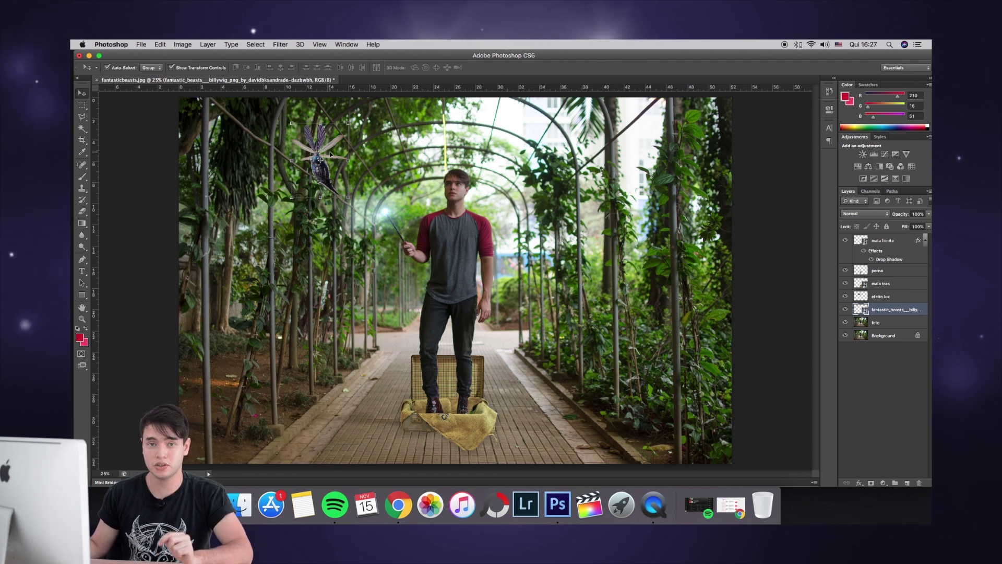
# Step: Apply a Motion Blur with 0° angle and 7 pixels distance to the billywig, and move it slightly lower
pyautogui.click(281, 45)
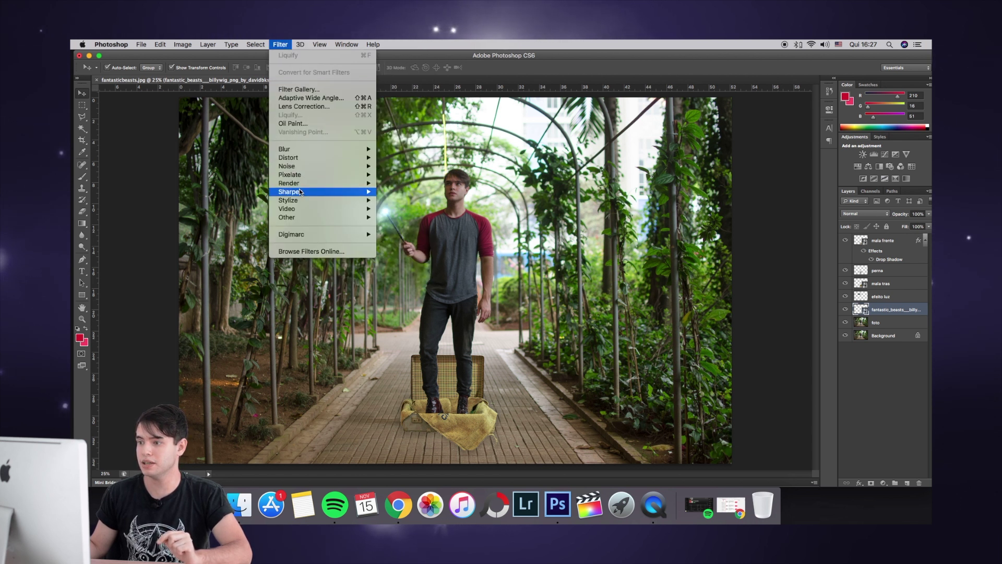
pyautogui.moveTo(330, 159)
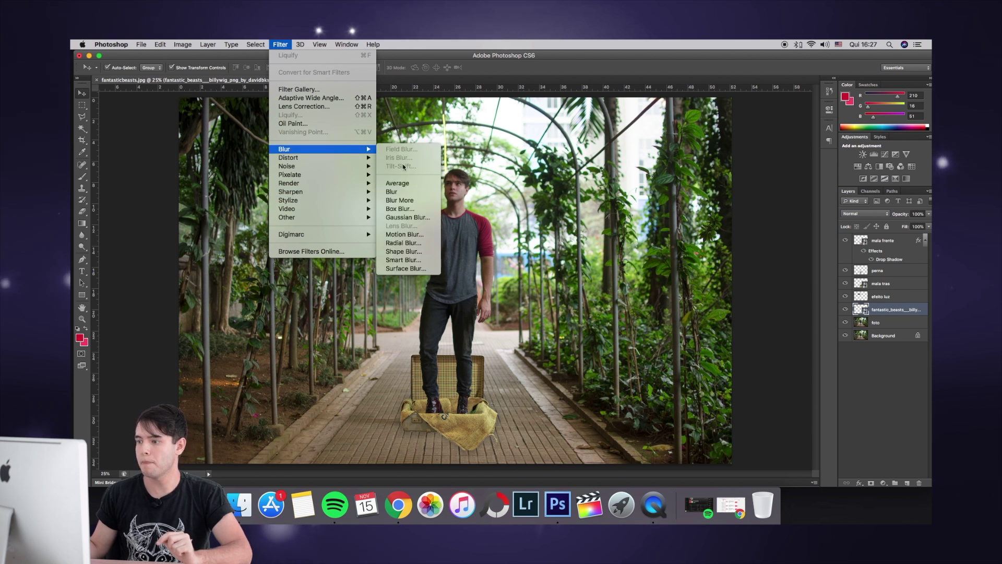
pyautogui.click(411, 236)
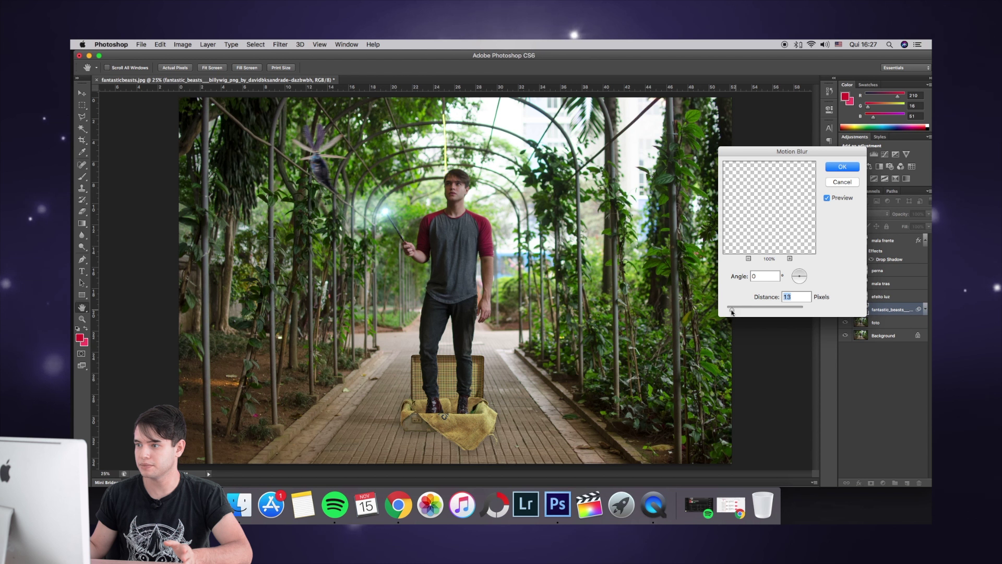
pyautogui.moveTo(734, 311); pyautogui.dragTo(731, 312)
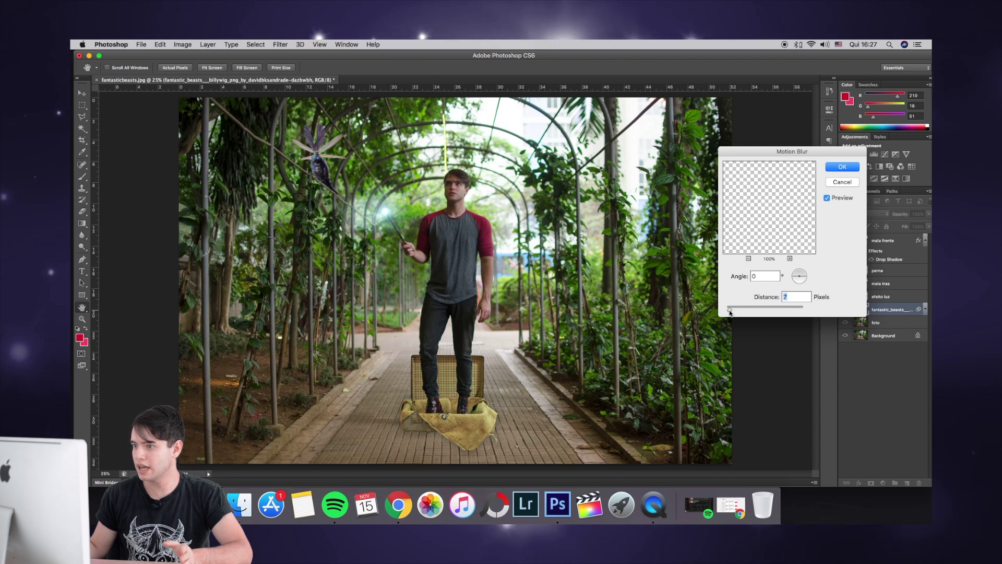
pyautogui.click(840, 169)
pyautogui.click(316, 144)
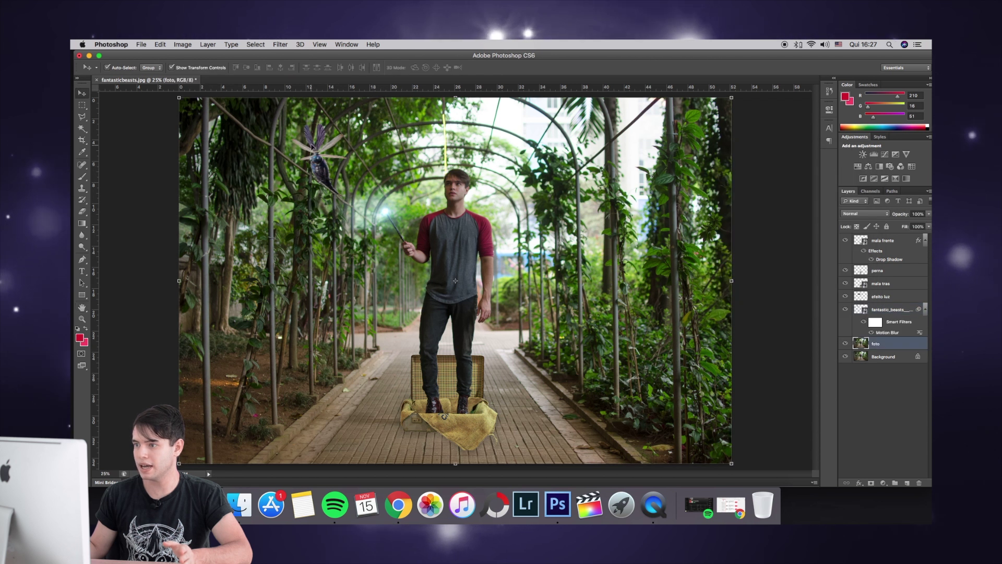
pyautogui.moveTo(315, 143); pyautogui.dragTo(309, 159)
# Step: Select the billywig's wings with a Polygonal Lasso outline that leaves its body outside the selection
pyautogui.press('l')
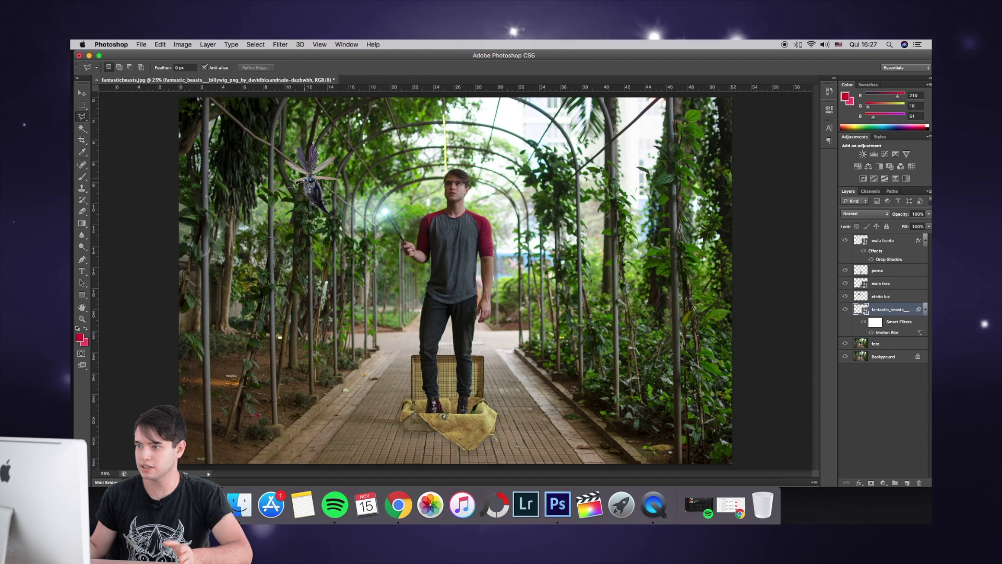
pyautogui.press('super+plus')
pyautogui.press('super+plus')
pyautogui.press('super+plus')
pyautogui.press('super+a')
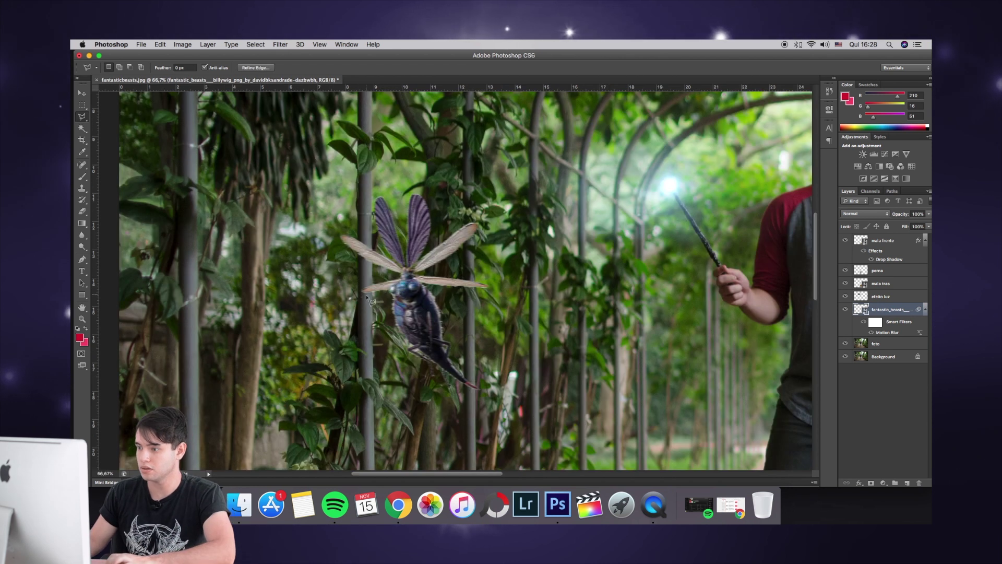
pyautogui.click(405, 282)
pyautogui.click(508, 304)
pyautogui.click(520, 193)
pyautogui.click(355, 157)
pyautogui.click(248, 230)
pyautogui.click(275, 296)
pyautogui.click(342, 324)
pyautogui.click(381, 302)
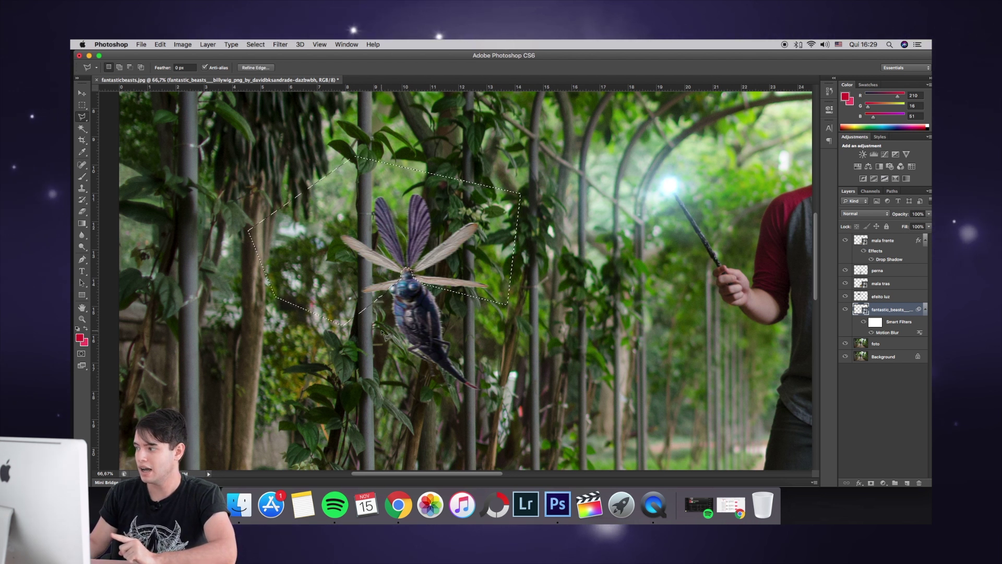
# Step: Rasterize the billywig layer and cut the selected wings onto their own layer, aligned with the top of the body
pyautogui.rightClick(885, 314)
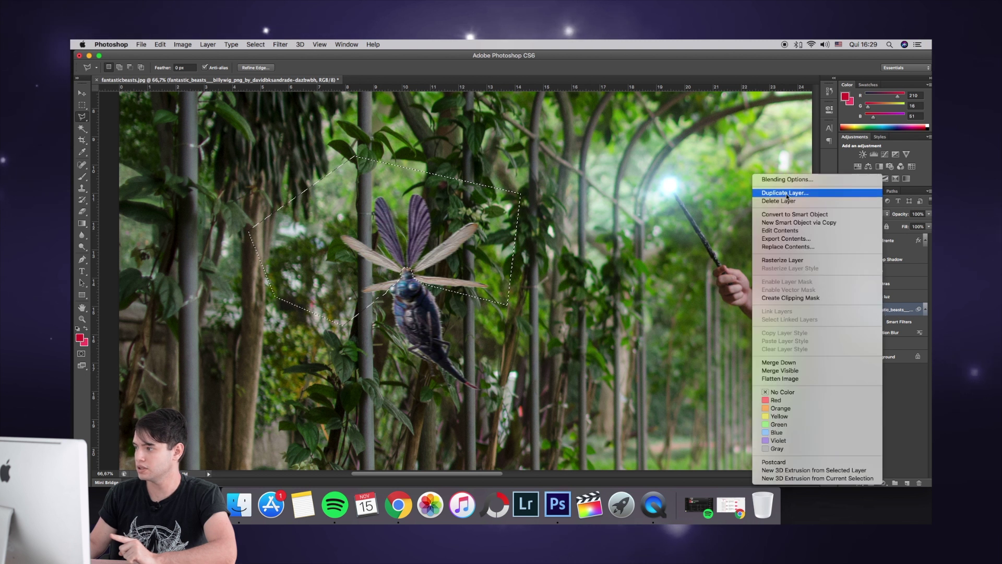
pyautogui.click(810, 265)
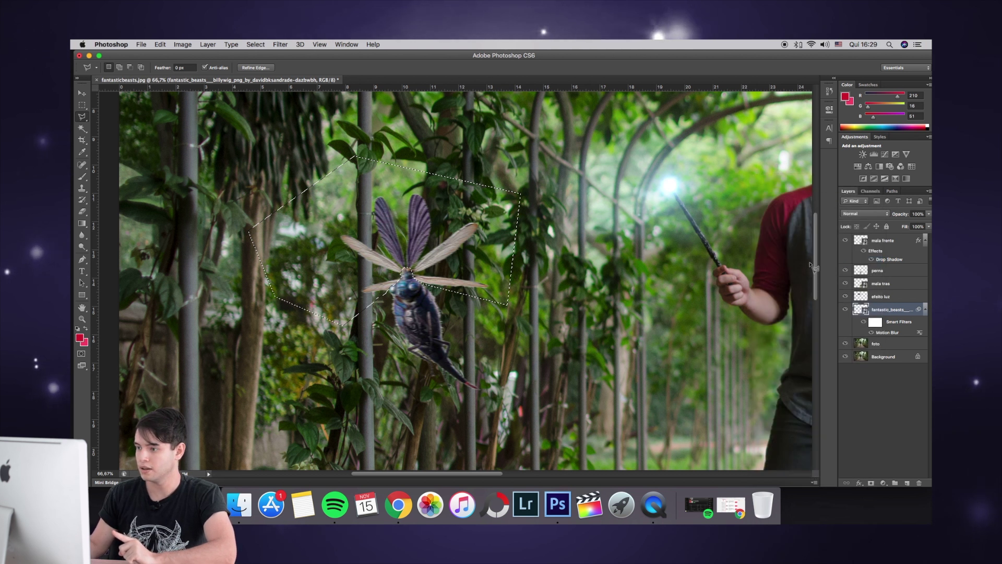
pyautogui.press('Delete')
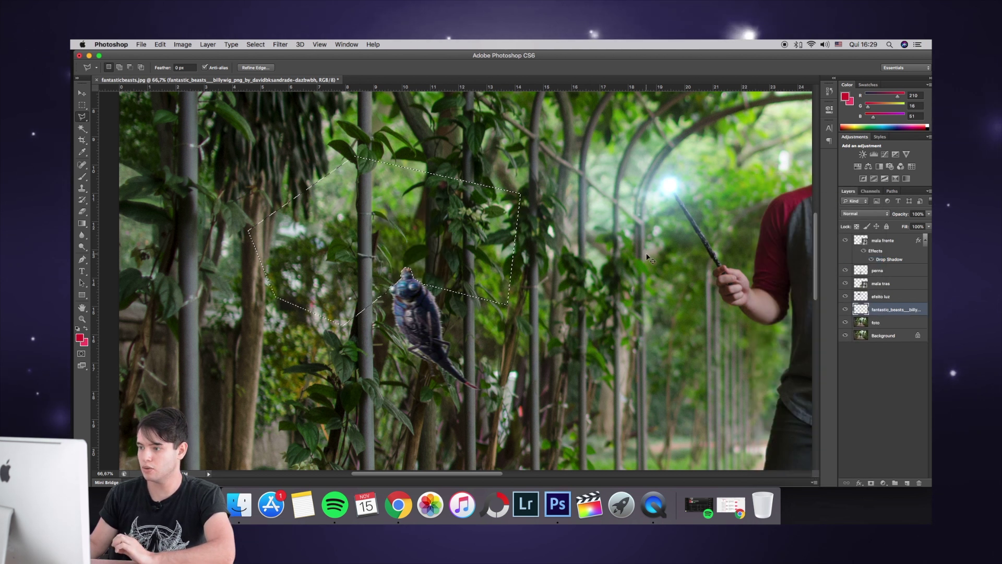
pyautogui.hotkey('ctrl', 'v')
pyautogui.click(83, 93)
pyautogui.moveTo(389, 262); pyautogui.dragTo(422, 268)
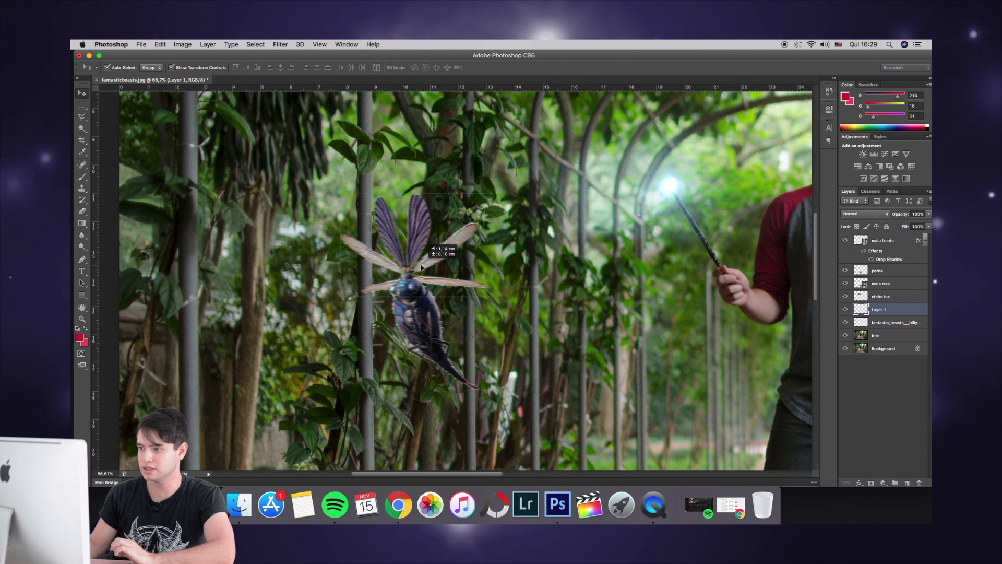
# Step: Apply a Motion Blur with 0° angle and about 31 pixels distance to the separate wings layer
pyautogui.click(280, 45)
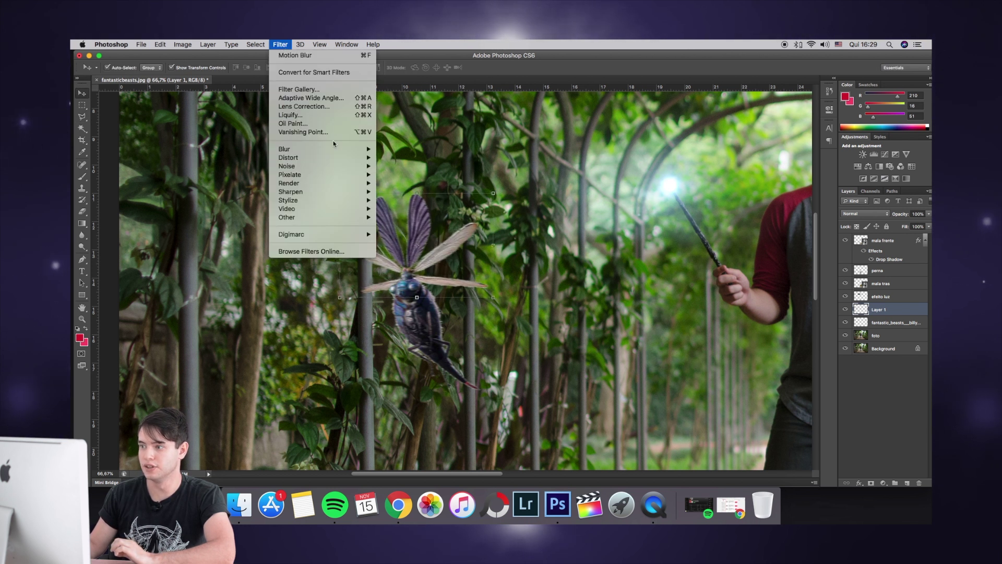
pyautogui.moveTo(328, 149)
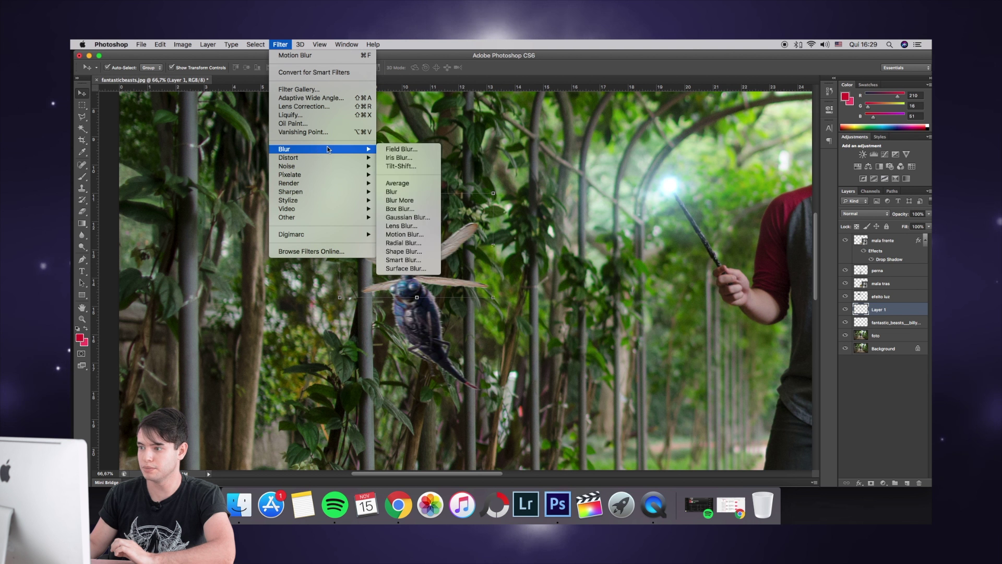
pyautogui.click(404, 234)
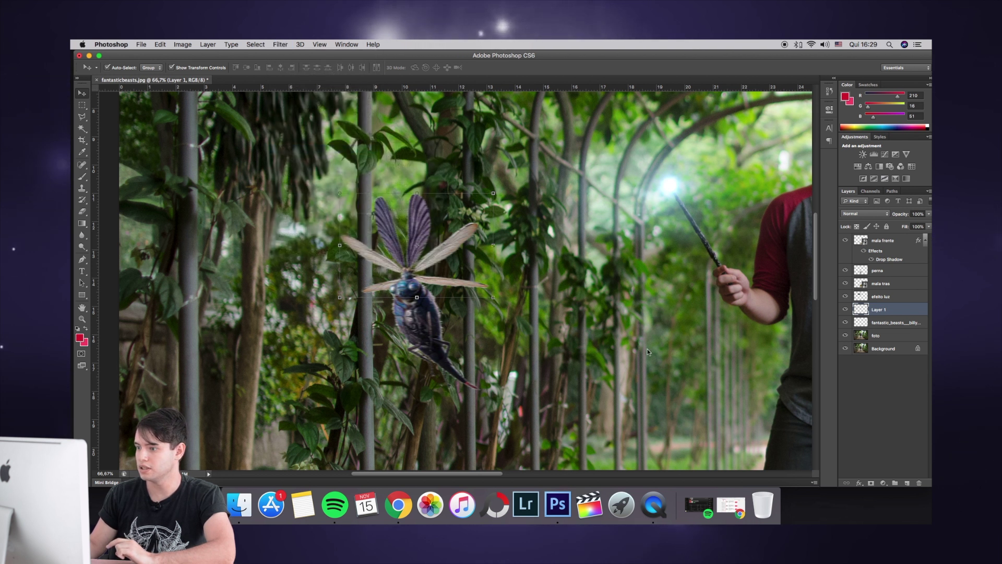
pyautogui.moveTo(749, 310); pyautogui.dragTo(740, 310)
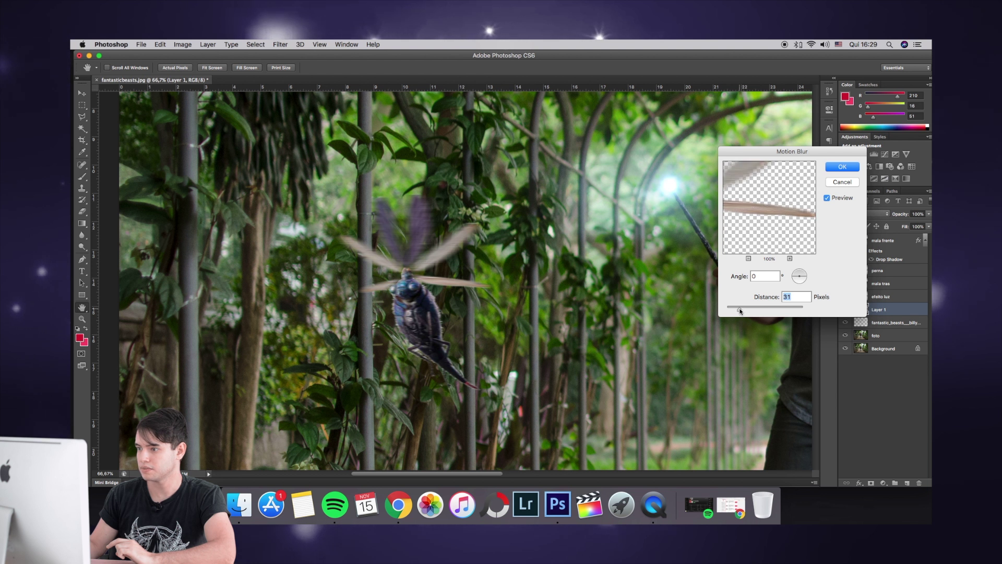
pyautogui.click(842, 166)
# Step: Merge the blurred wings layer, Layer 1, down into the billywig body layer
pyautogui.click(866, 335)
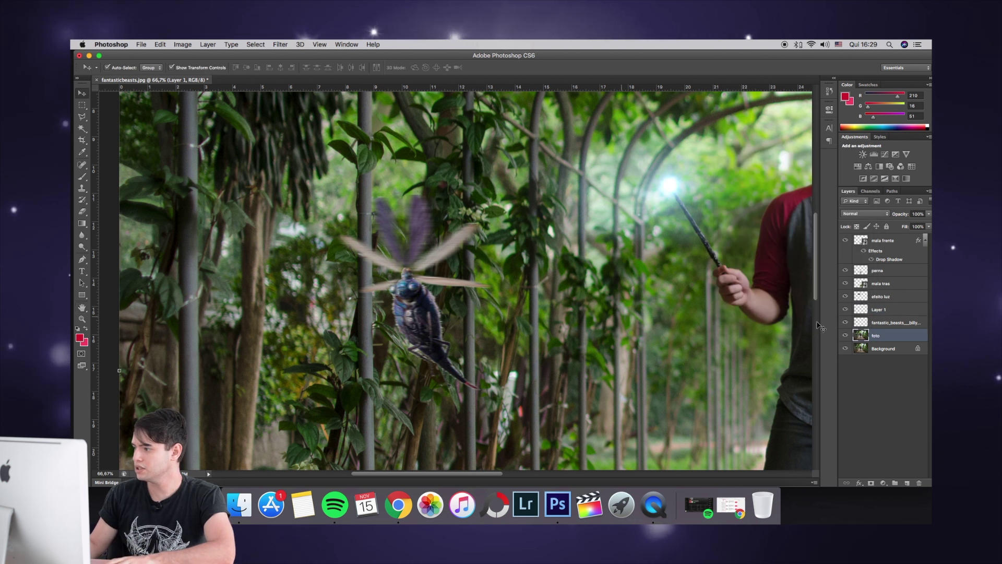
pyautogui.click(886, 310)
pyautogui.rightClick(883, 312)
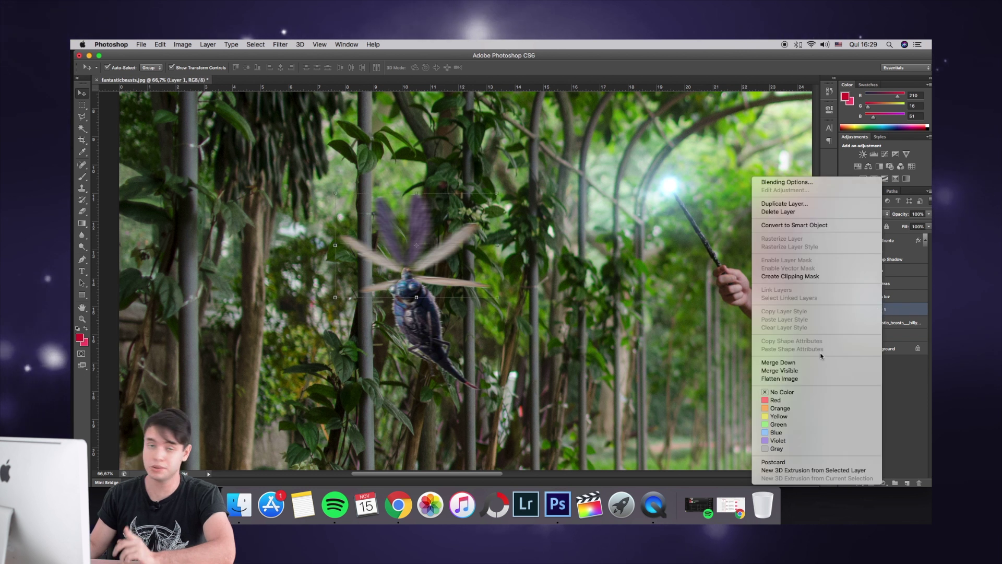
pyautogui.click(802, 363)
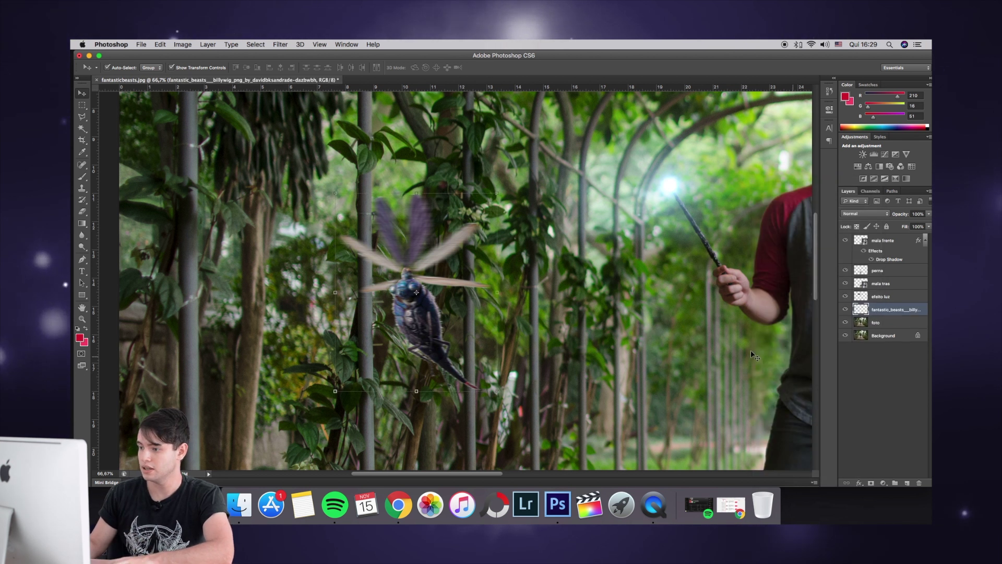
# Step: Move the merged billywig up among the leaves beside the arch, above and away from the wand tip
pyautogui.moveTo(415, 275); pyautogui.dragTo(374, 278)
pyautogui.press('super+minus')
pyautogui.press('super+minus')
pyautogui.press('super+minus')
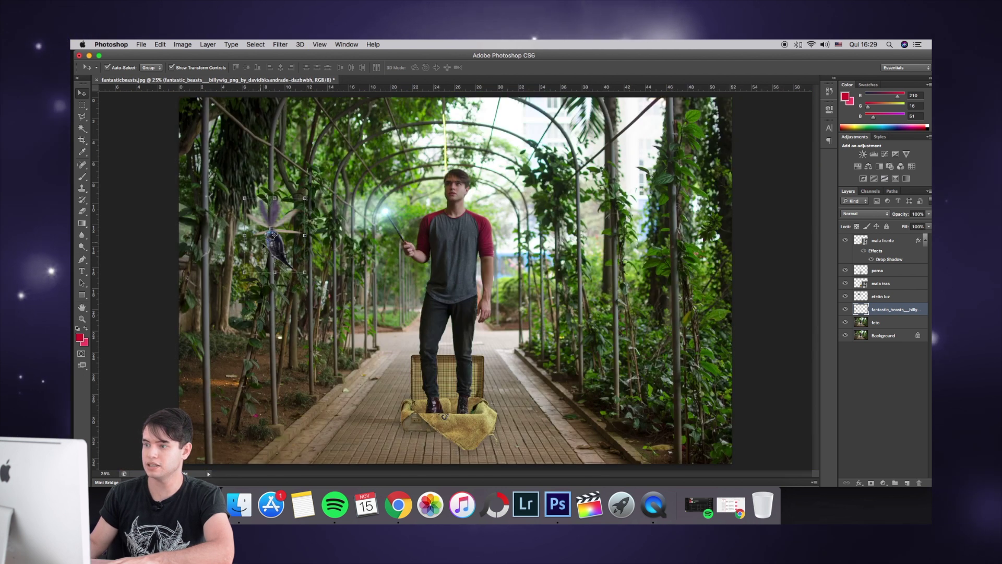
pyautogui.moveTo(274, 235); pyautogui.dragTo(303, 178)
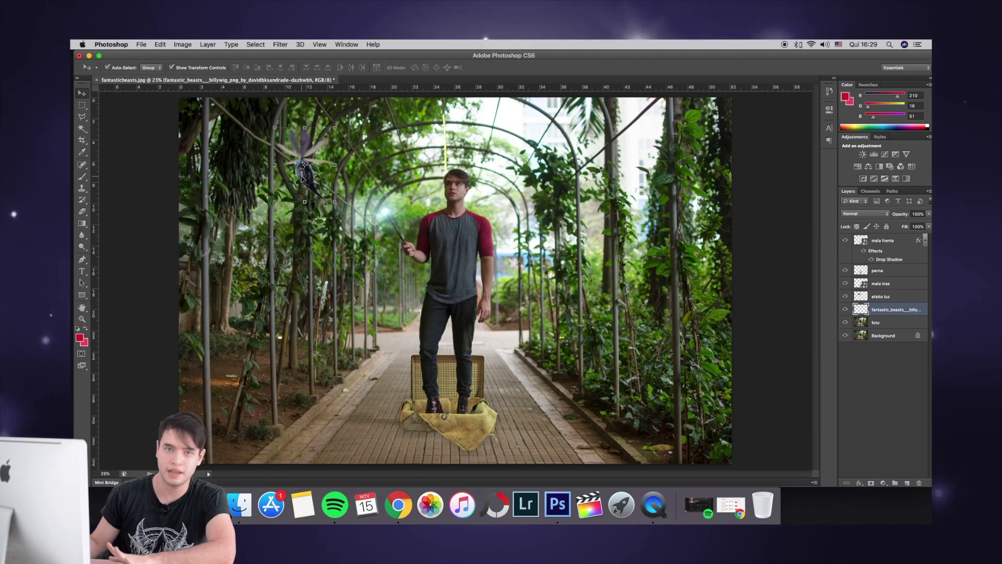
# Step: Duplicate the billywig layer and place the copy, scaled smaller, on the opposite side of the man's head
pyautogui.rightClick(888, 315)
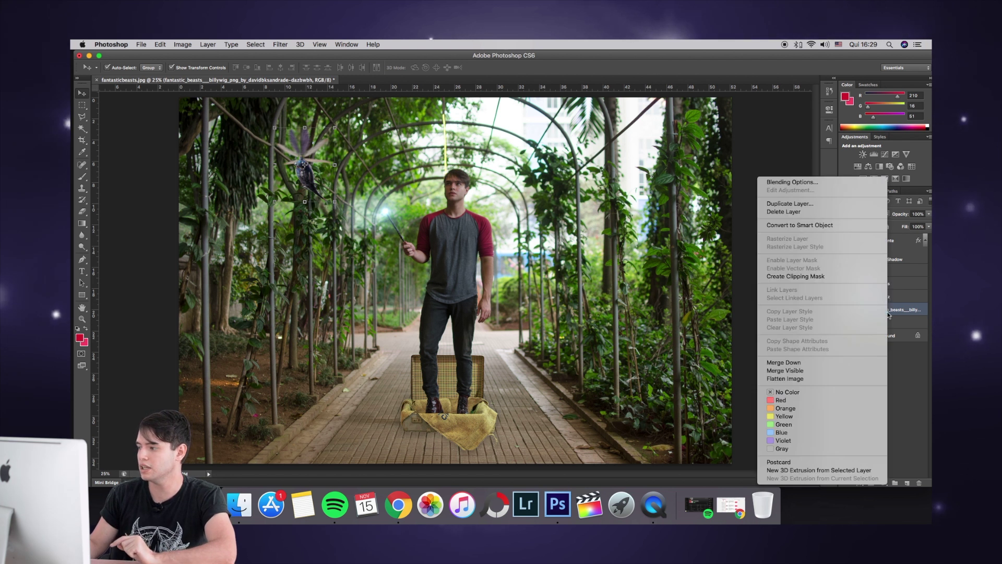
pyautogui.click(800, 204)
pyautogui.press('Return')
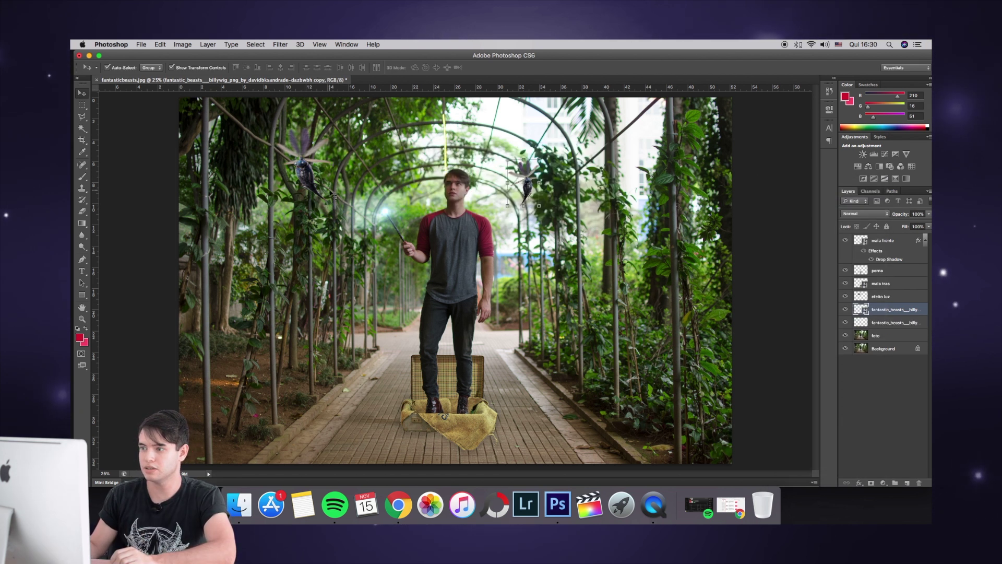
# Step: Select the larger original billywig and apply a Gaussian Blur with a radius of about 0.8 pixels
pyautogui.click(307, 179)
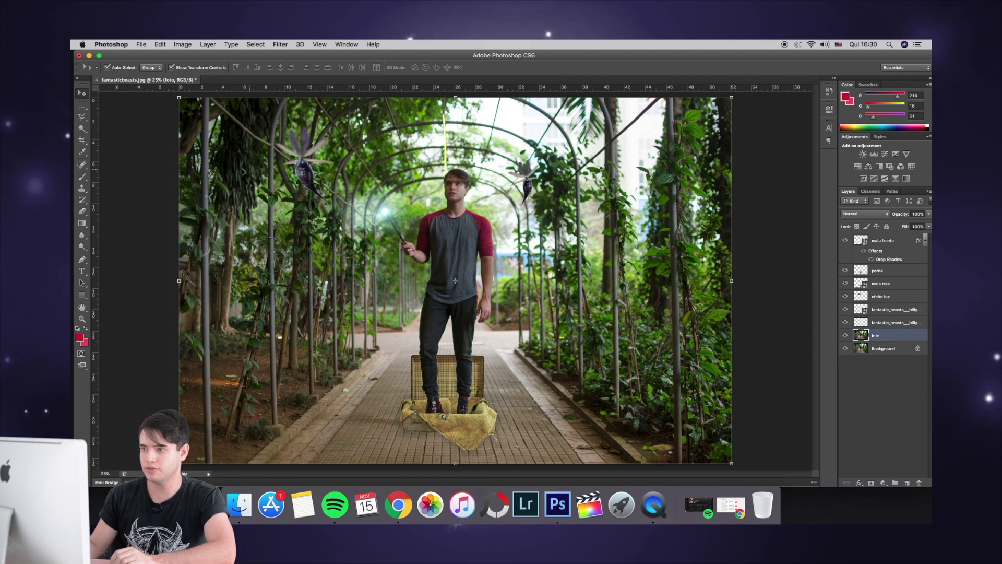
pyautogui.click(308, 176)
pyautogui.click(281, 45)
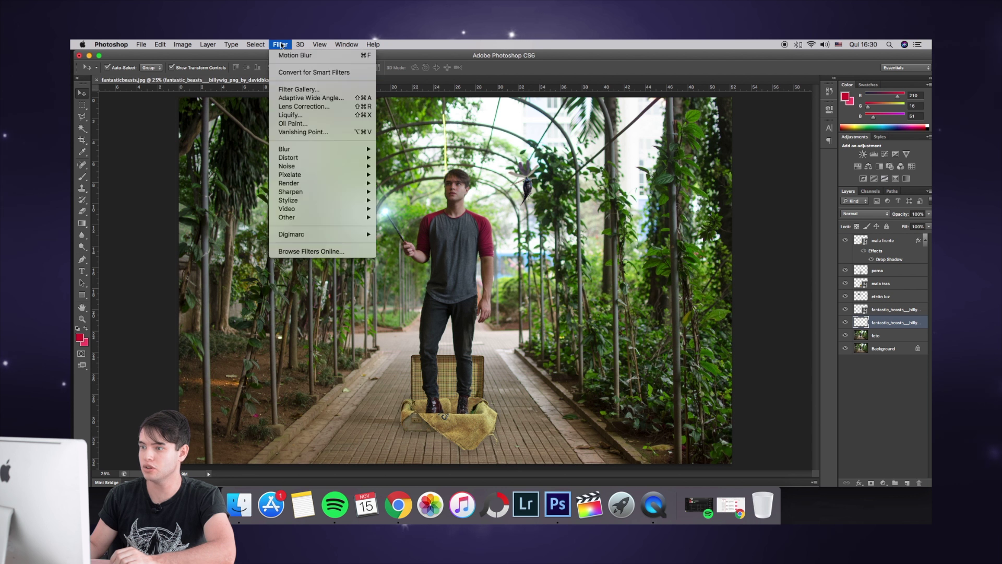
pyautogui.moveTo(328, 151)
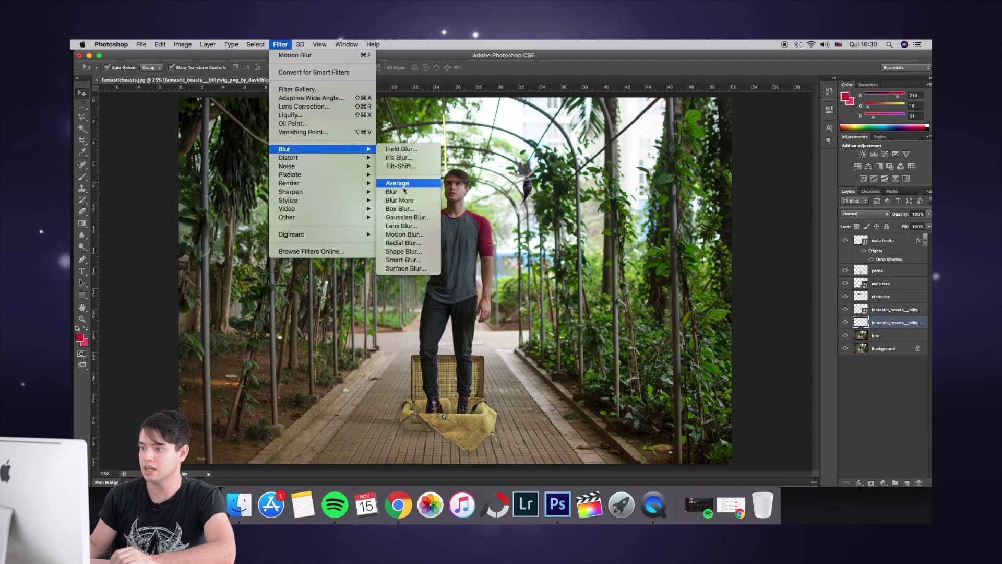
pyautogui.click(408, 218)
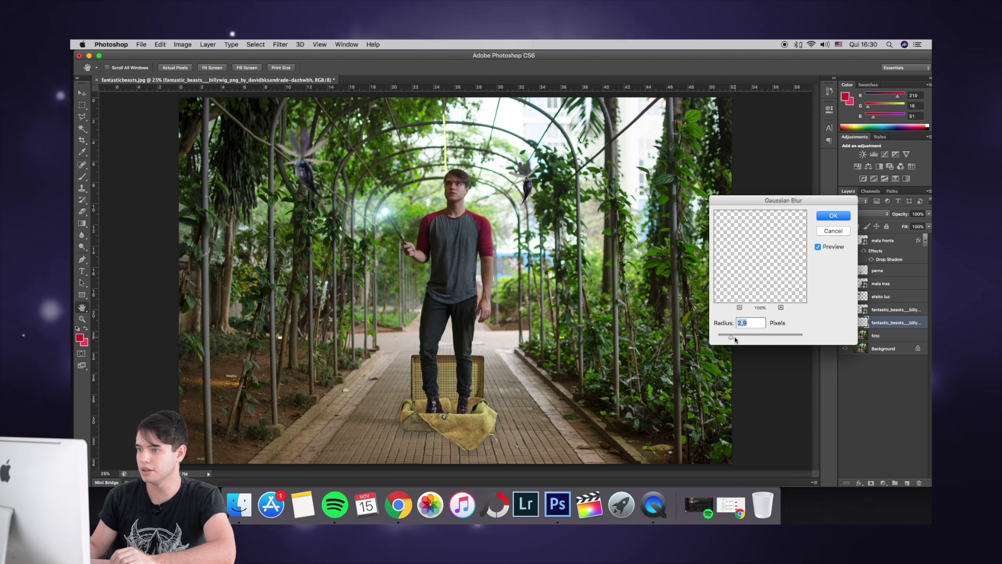
pyautogui.moveTo(726, 339); pyautogui.dragTo(730, 339)
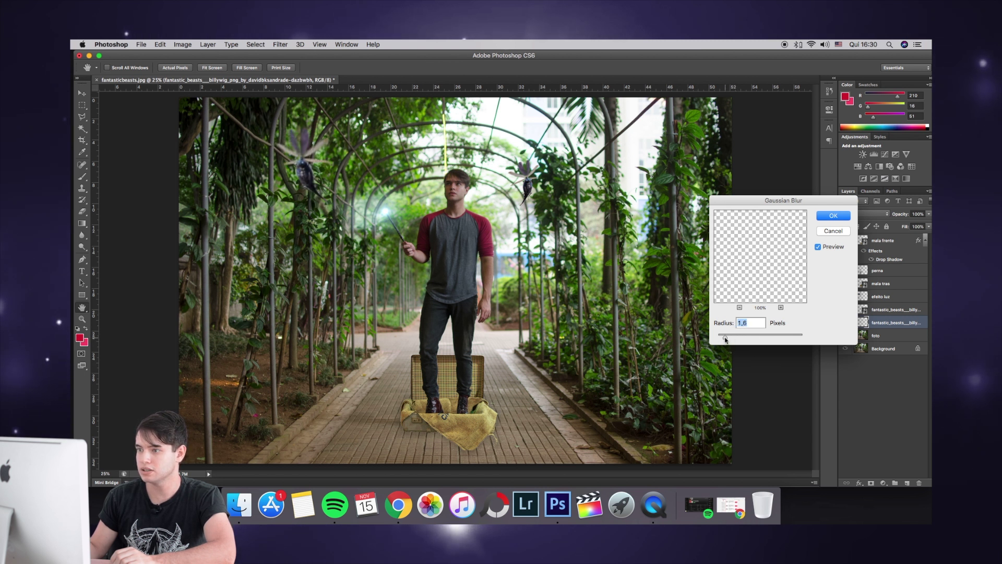
pyautogui.moveTo(725, 340); pyautogui.dragTo(722, 339)
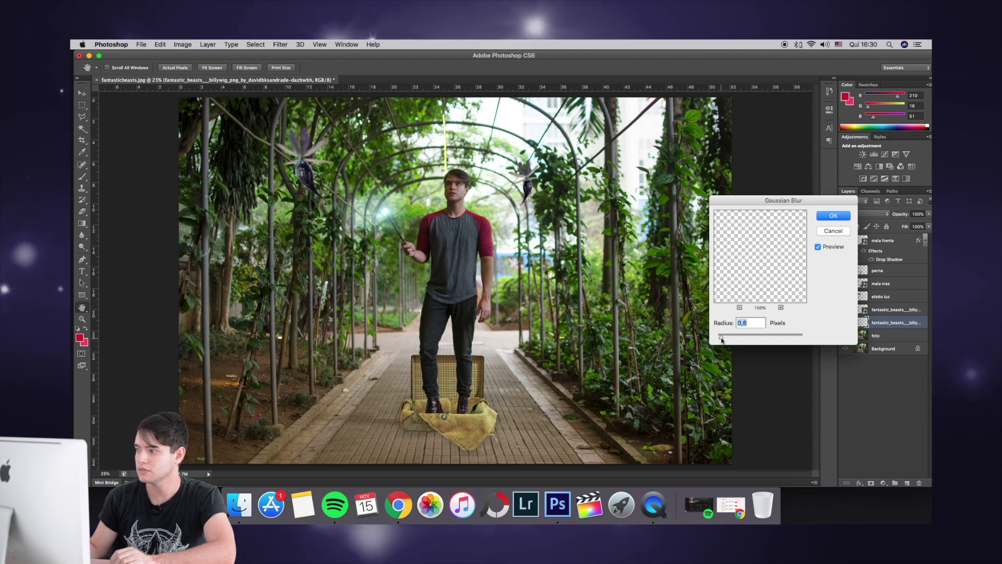
pyautogui.click(830, 216)
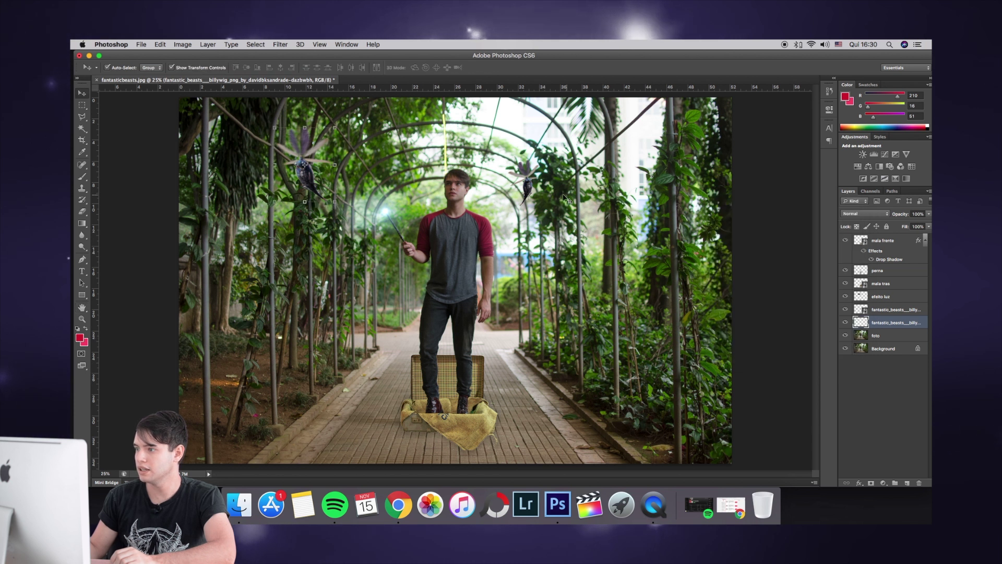
# Step: Select the smaller billywig beside the man's head and apply a Gaussian Blur with a radius of 4.4 pixels
pyautogui.click(537, 195)
pyautogui.click(281, 45)
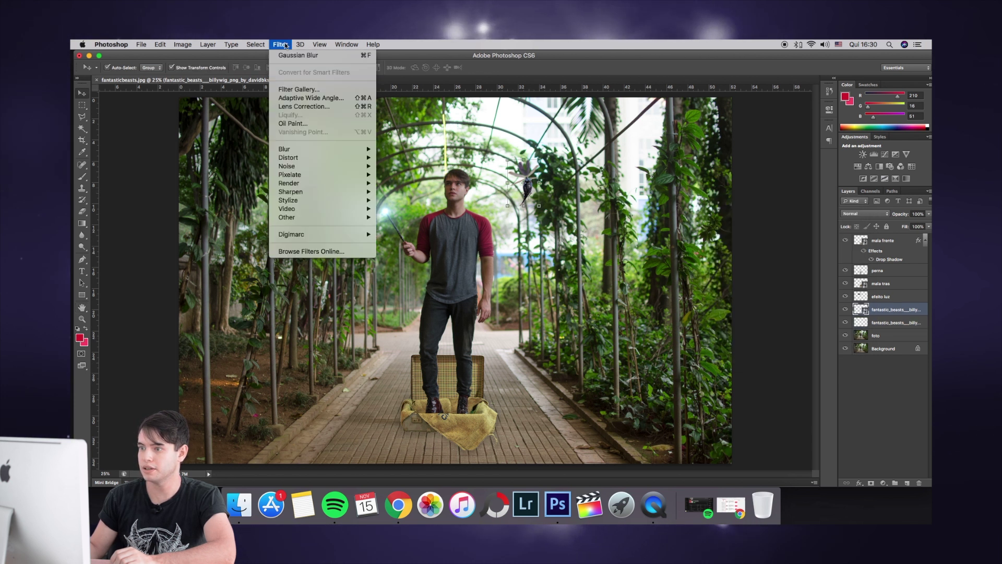
pyautogui.moveTo(295, 150)
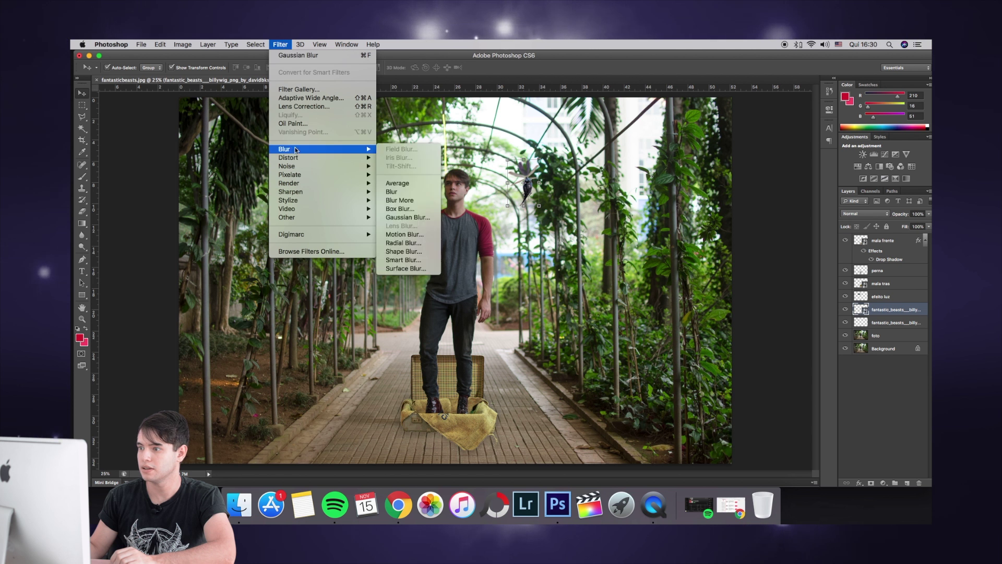
pyautogui.click(410, 219)
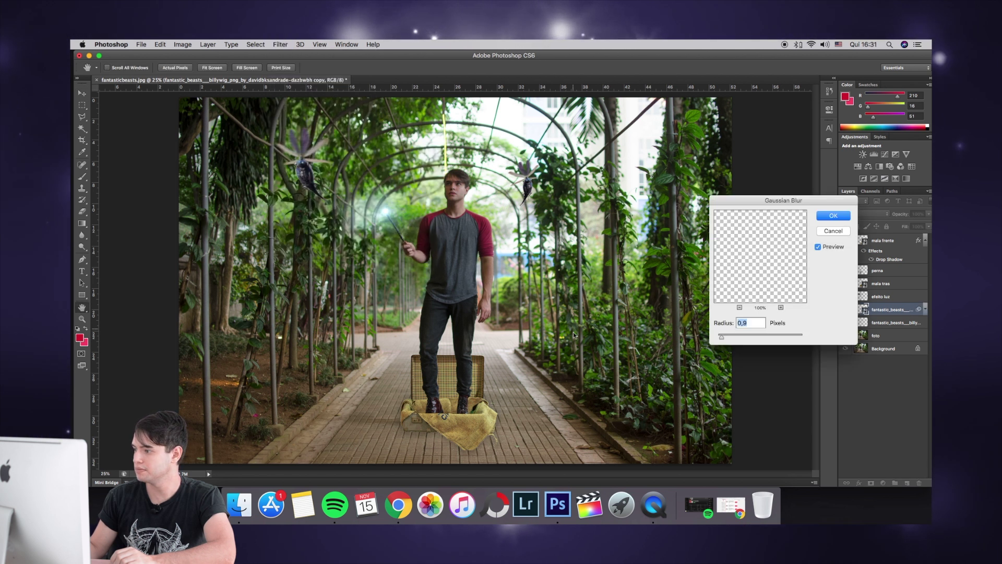
pyautogui.moveTo(734, 337); pyautogui.dragTo(738, 338)
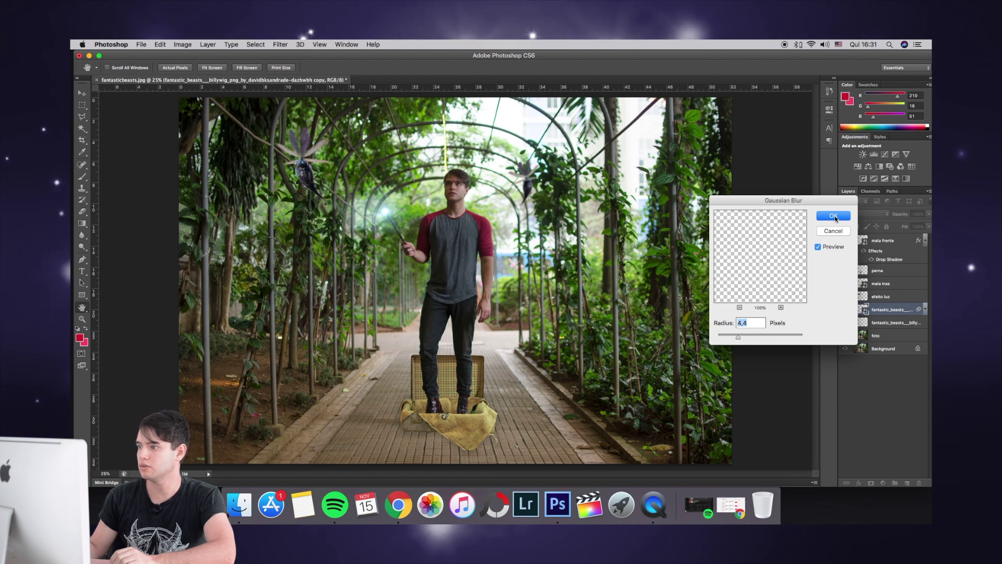
pyautogui.press('Return')
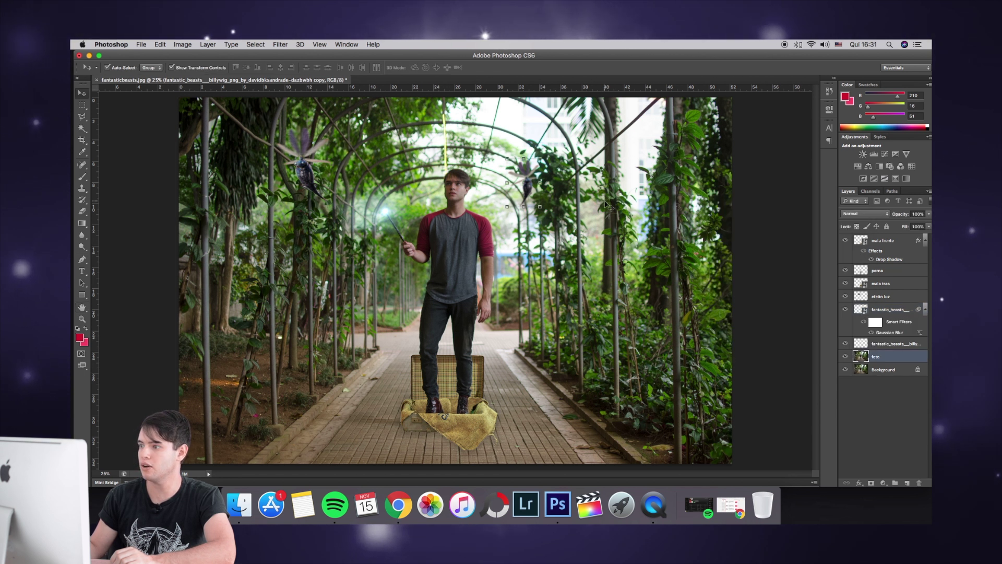
# Step: Place a third billywig copy beside the man's hip, scaled to about 179% and rotated about 16 degrees
pyautogui.click(706, 172)
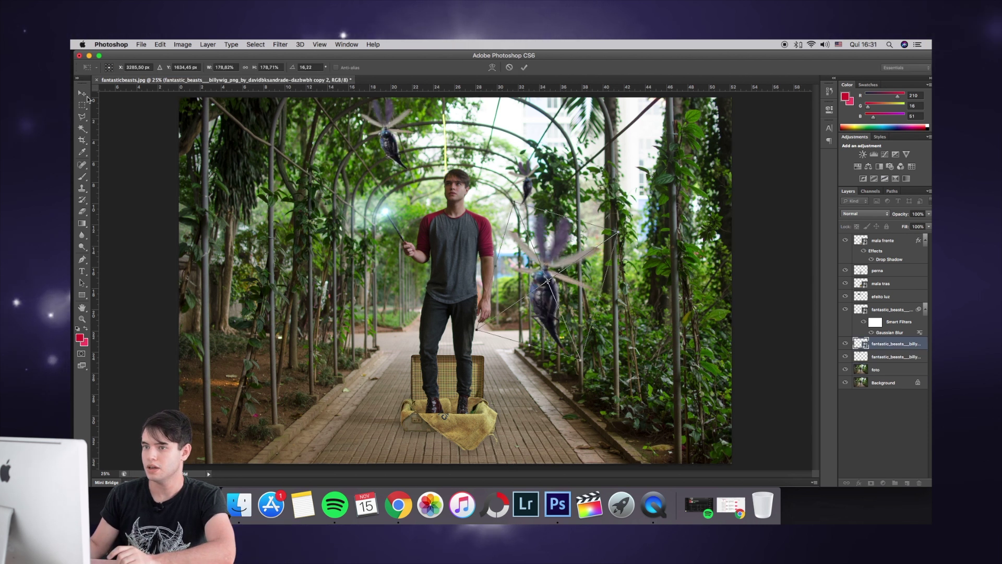
pyautogui.click(584, 198)
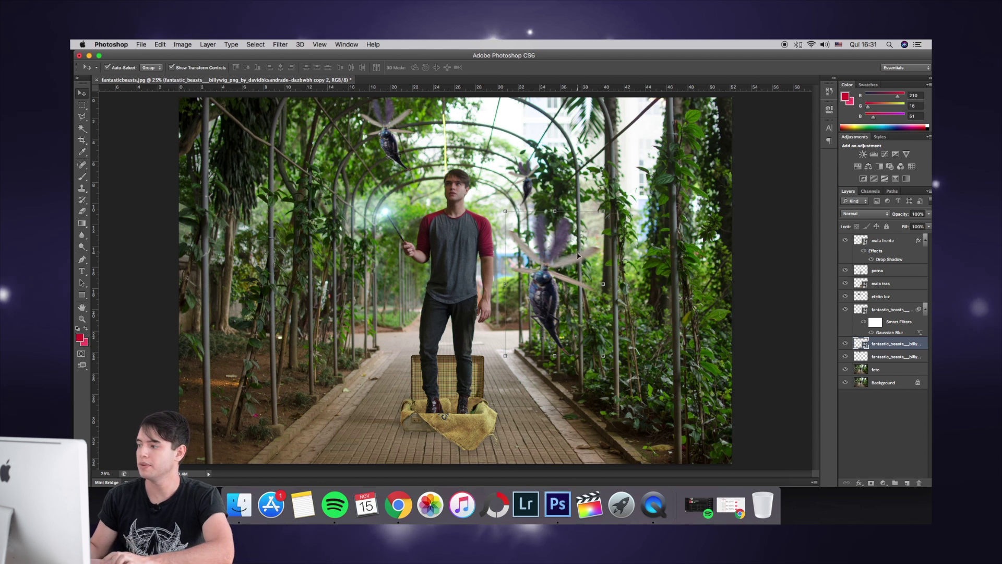
# Step: Rasterize the large billywig layer and use Liquify to bend its wings into curved shapes
pyautogui.rightClick(886, 347)
pyautogui.click(716, 284)
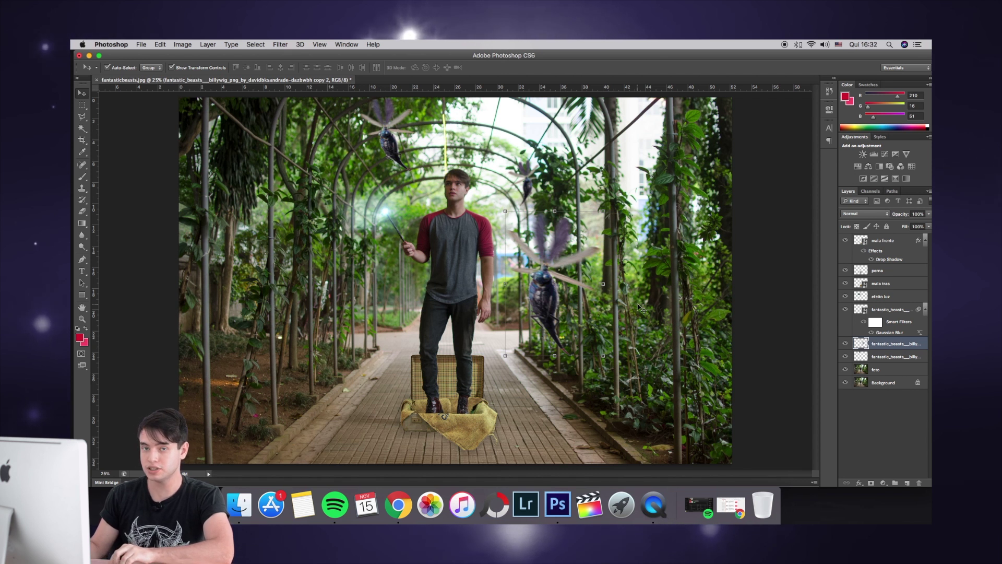
pyautogui.press('super+shift+x')
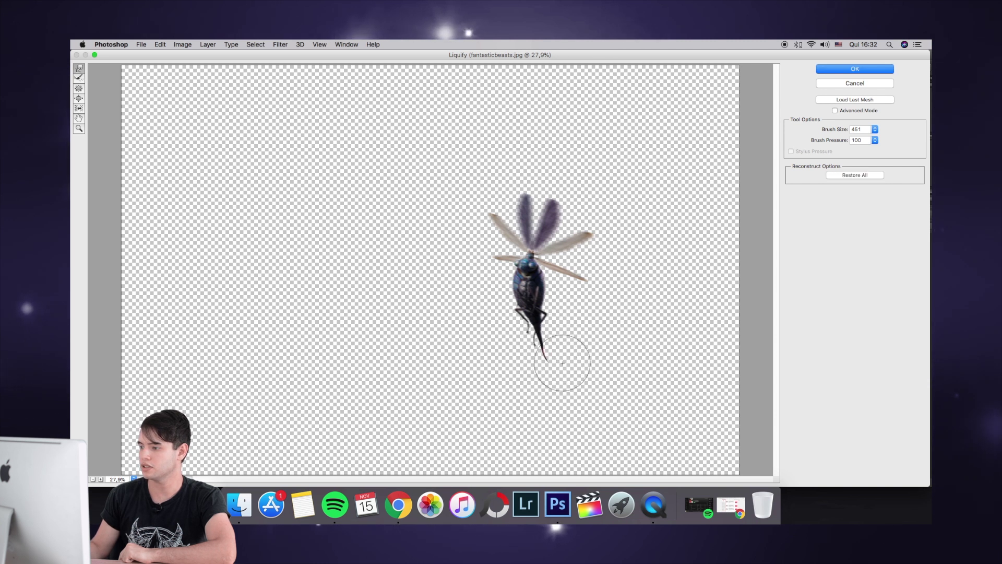
pyautogui.click(818, 69)
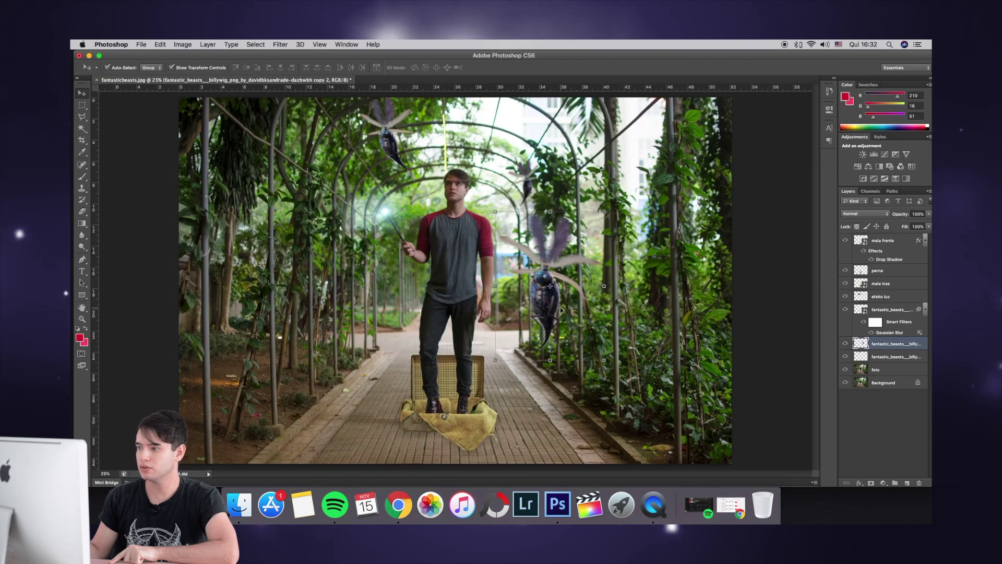
# Step: Move the large billywig lower in front of the shrubs, scale it to about 117% and rotate it about 8.4 degrees
pyautogui.moveTo(548, 307)
pyautogui.mouseDown()
pyautogui.moveTo(577, 303)
pyautogui.moveTo(563, 344)
pyautogui.mouseUp()
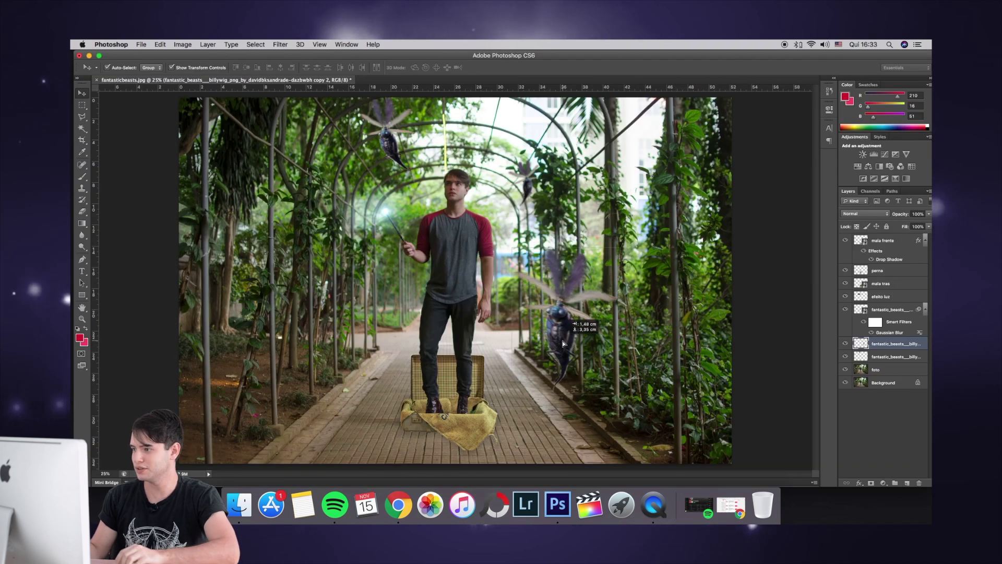
pyautogui.hotkey('ctrl', 't')
pyautogui.moveTo(624, 245); pyautogui.dragTo(654, 231)
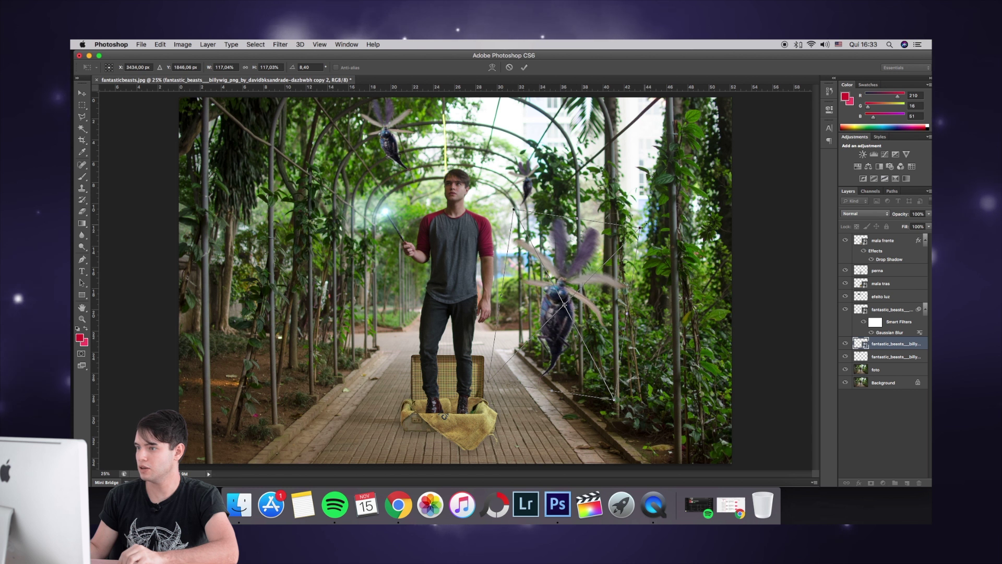
pyautogui.click(83, 94)
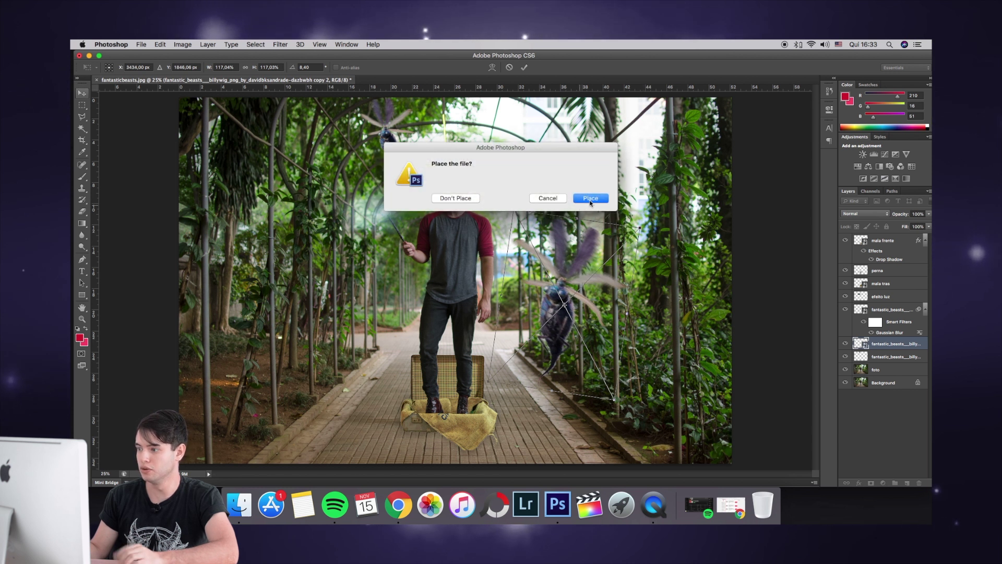
pyautogui.click(586, 197)
# Step: Apply a strong Gaussian Blur to the large foreground billywig
pyautogui.click(279, 45)
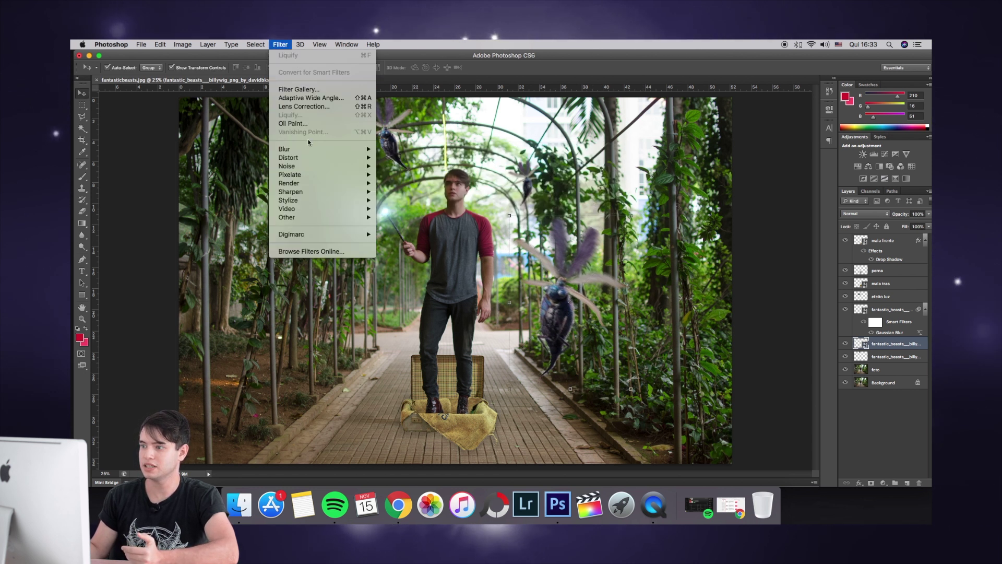
pyautogui.moveTo(313, 150)
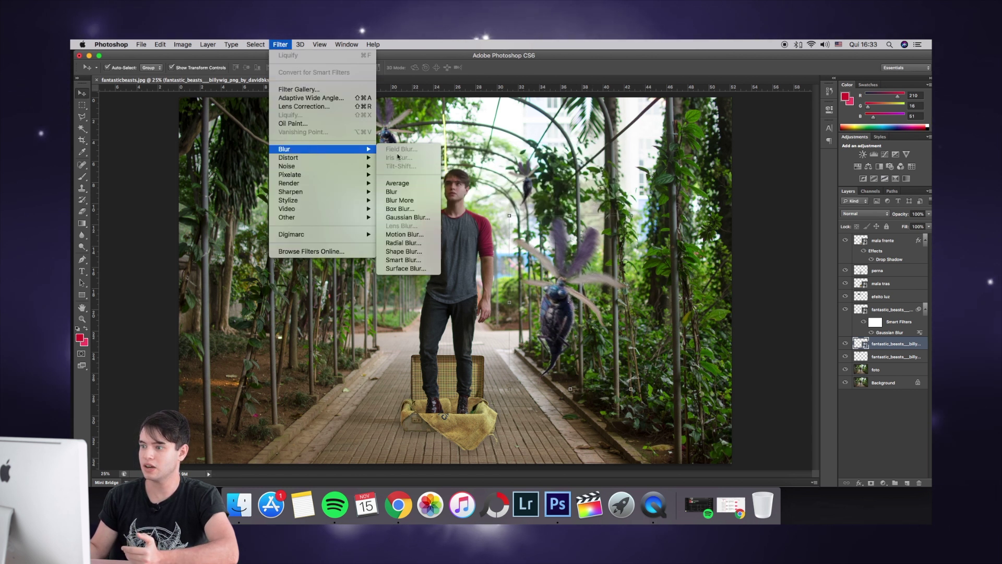
pyautogui.click(410, 217)
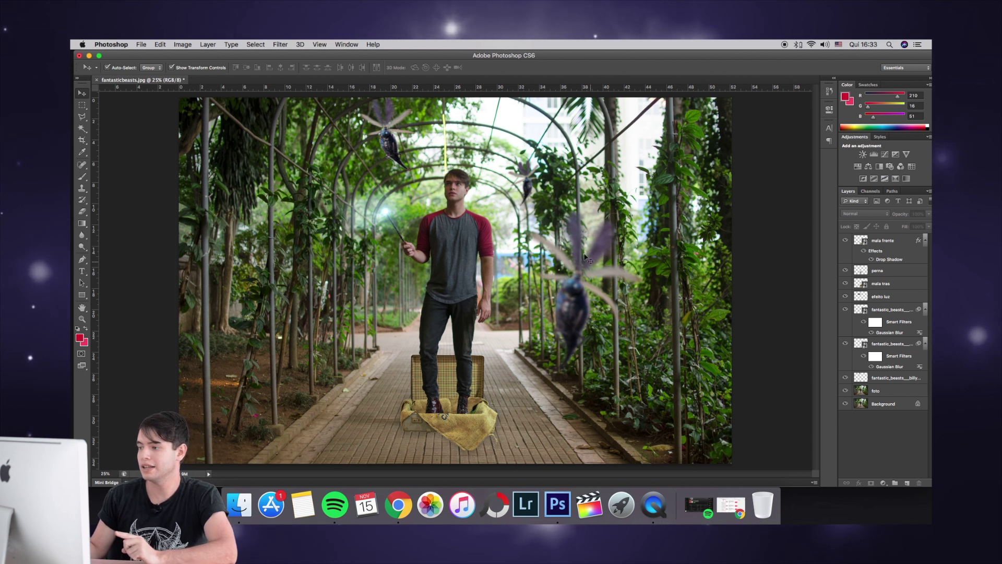
# Step: Apply a Motion Blur to the large foreground billywig and to the small one beside the man's head
pyautogui.press('l')
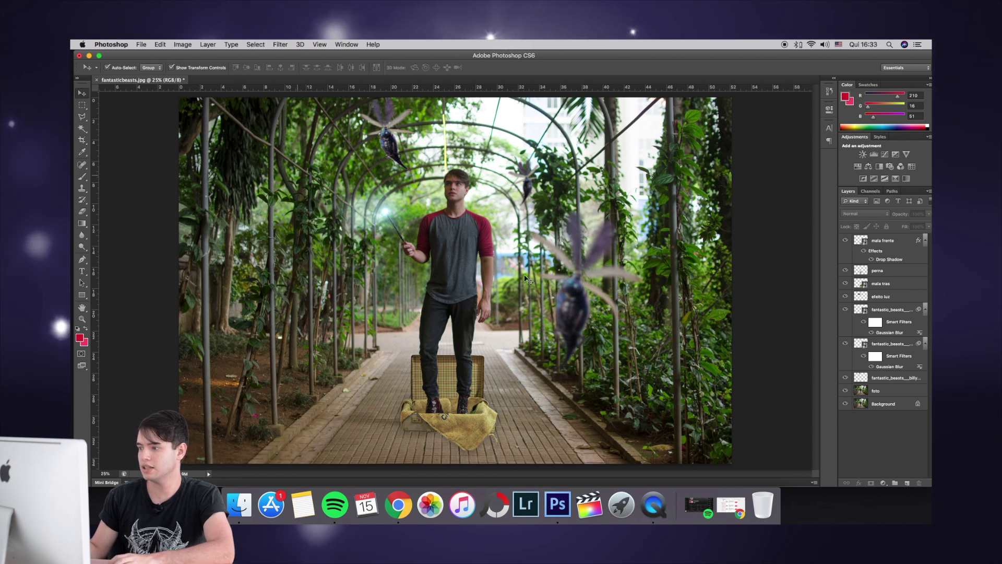
pyautogui.click(888, 344)
pyautogui.press('v')
pyautogui.click(286, 45)
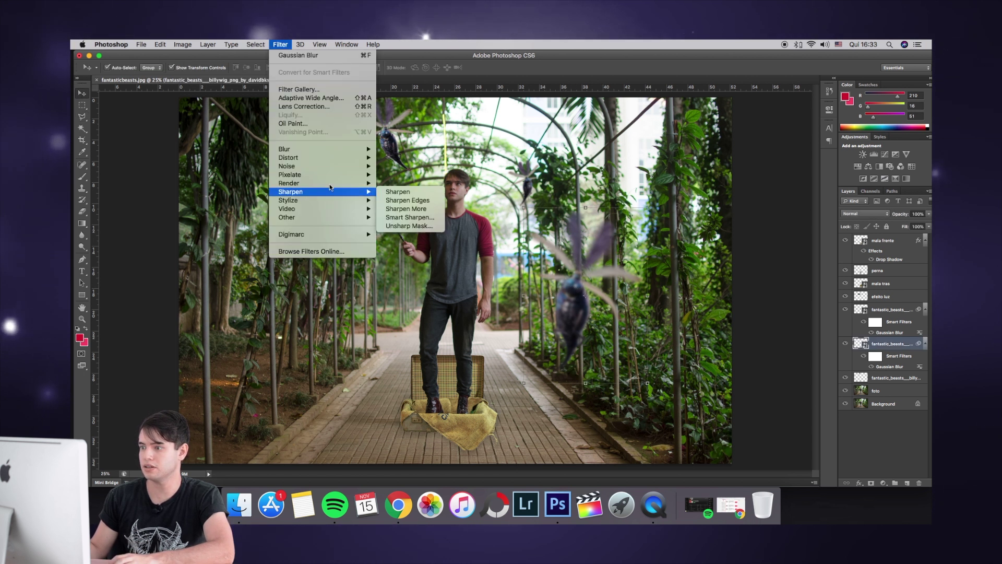
pyautogui.click(303, 53)
pyautogui.click(667, 208)
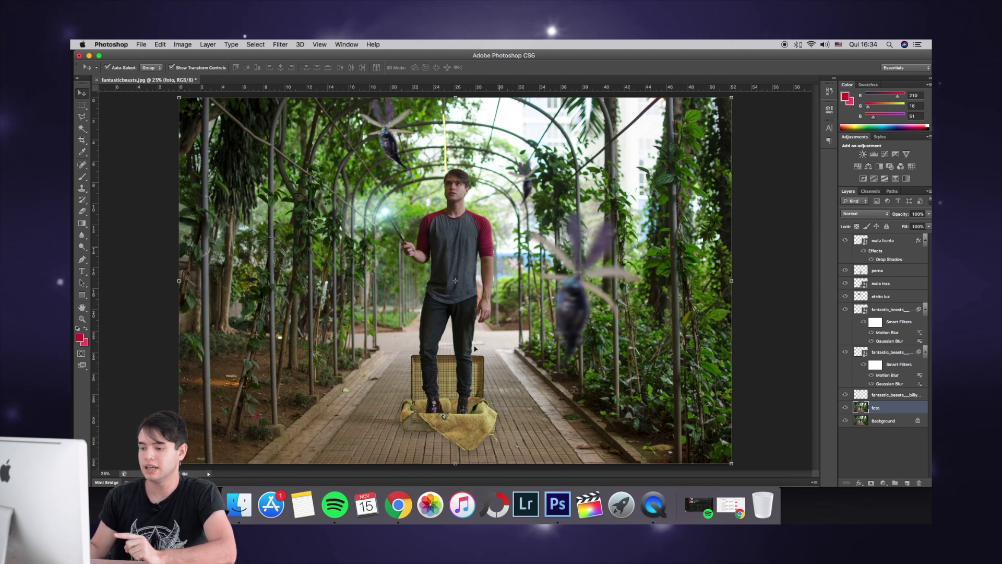
# Step: Try to place the kisspng winged serpent image from the Transferências folder in Finder, scaled to about 21%, near the man
pyautogui.click(248, 514)
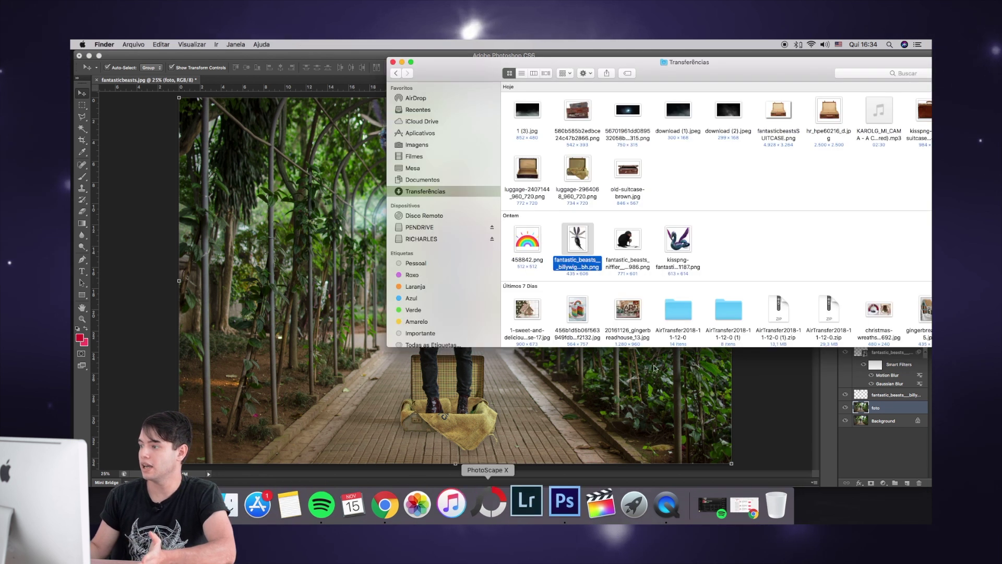
pyautogui.moveTo(678, 246); pyautogui.dragTo(356, 369)
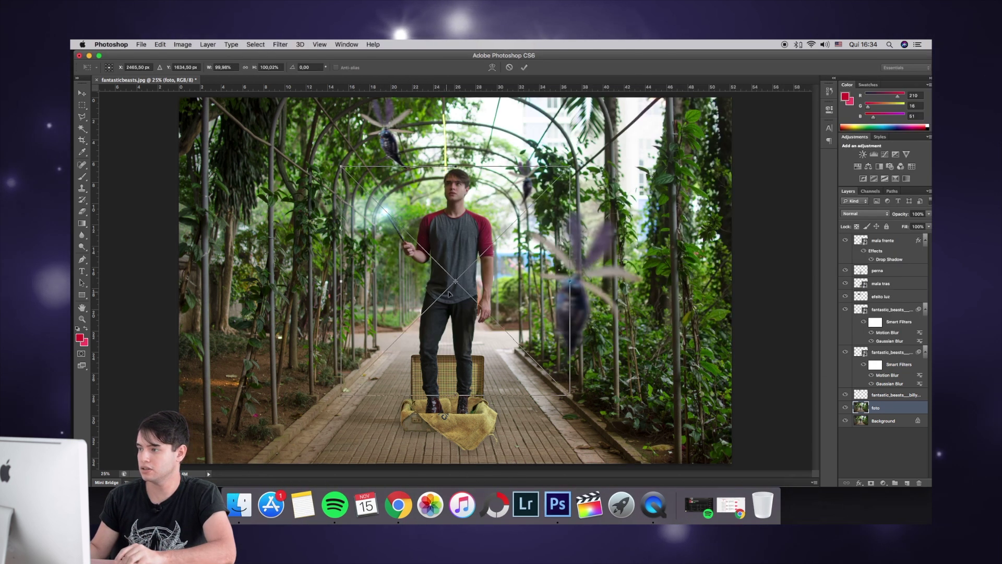
pyautogui.moveTo(569, 165); pyautogui.dragTo(378, 334)
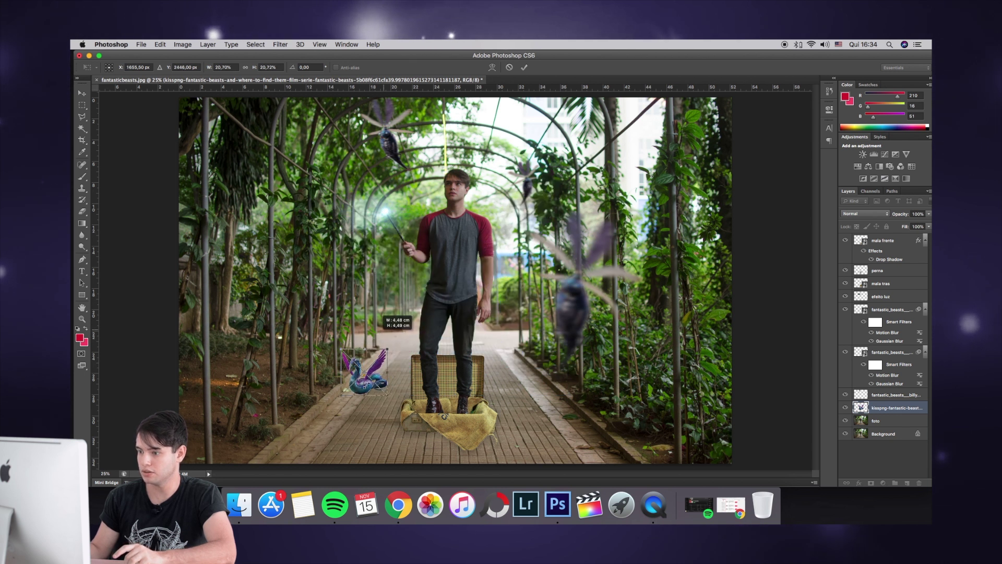
pyautogui.moveTo(348, 386); pyautogui.dragTo(456, 223)
pyautogui.moveTo(498, 184); pyautogui.dragTo(492, 191)
# Step: Position the niffler image on the path beside the open suitcase at about 38% scale and commit the placement
pyautogui.press('super+plus')
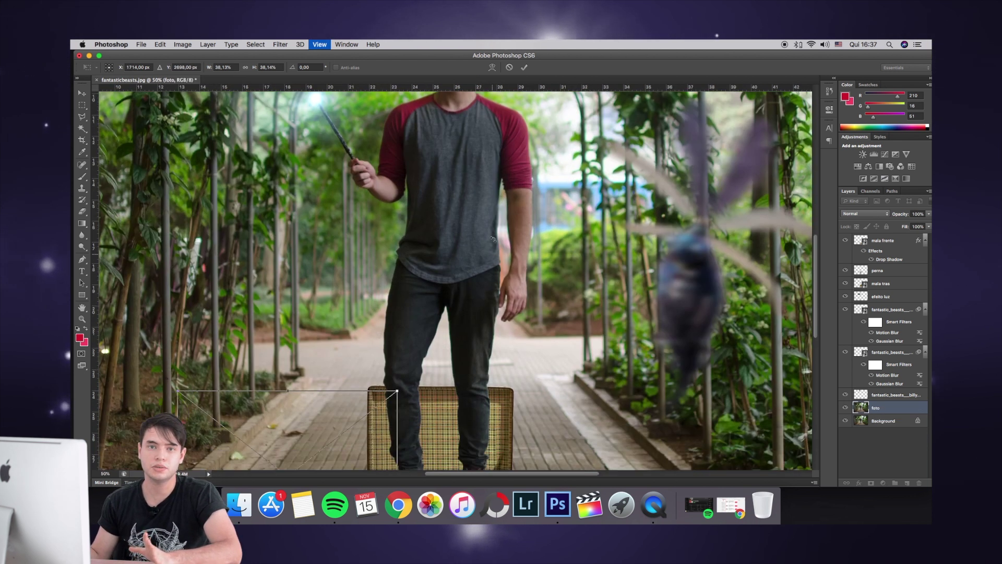
pyautogui.scroll(-2, 442, 130)
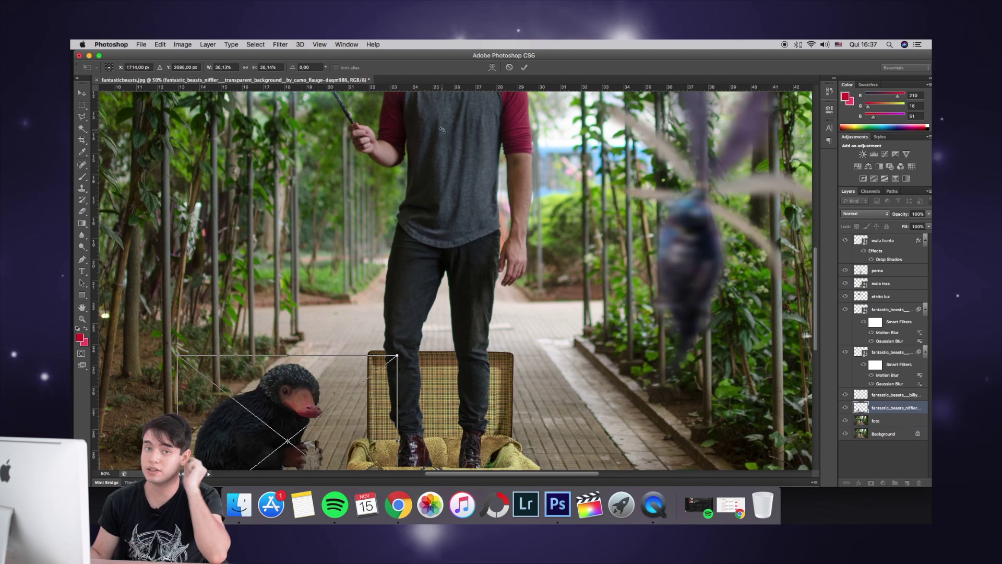
pyautogui.scroll(-4, 405, 217)
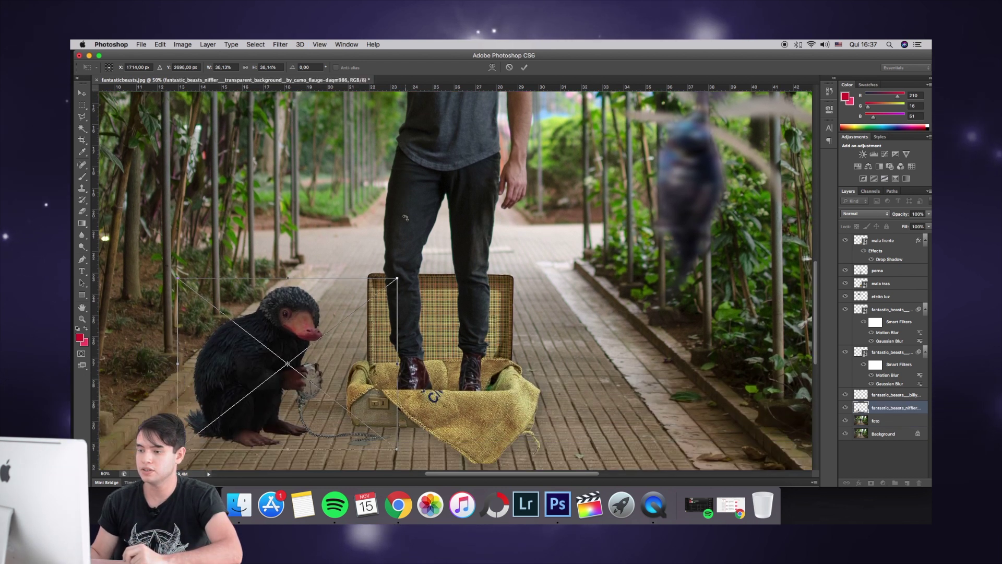
pyautogui.scroll(-4, 405, 218)
pyautogui.moveTo(285, 237); pyautogui.dragTo(289, 244)
pyautogui.hscroll(1, 289, 243)
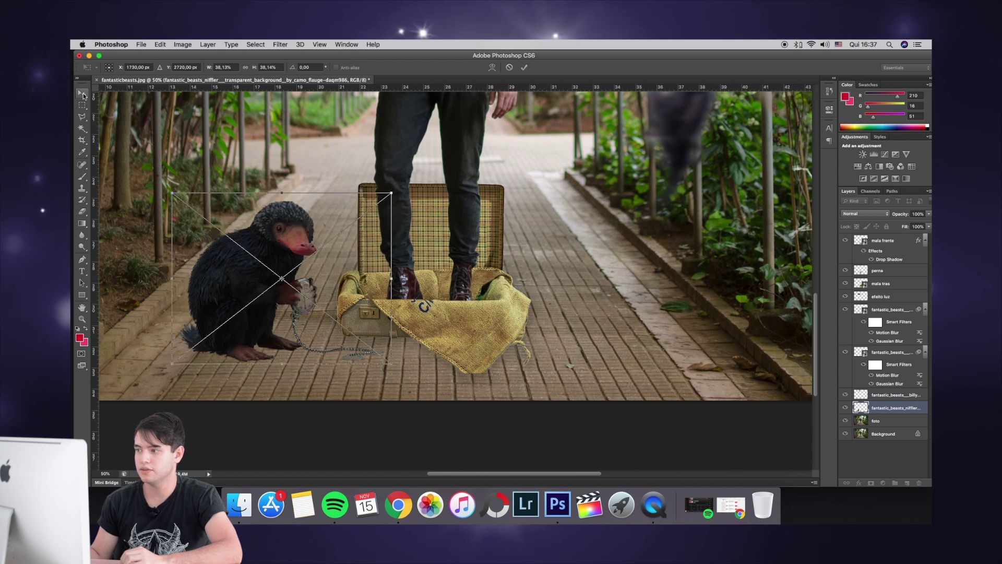
pyautogui.click(83, 96)
pyautogui.click(581, 197)
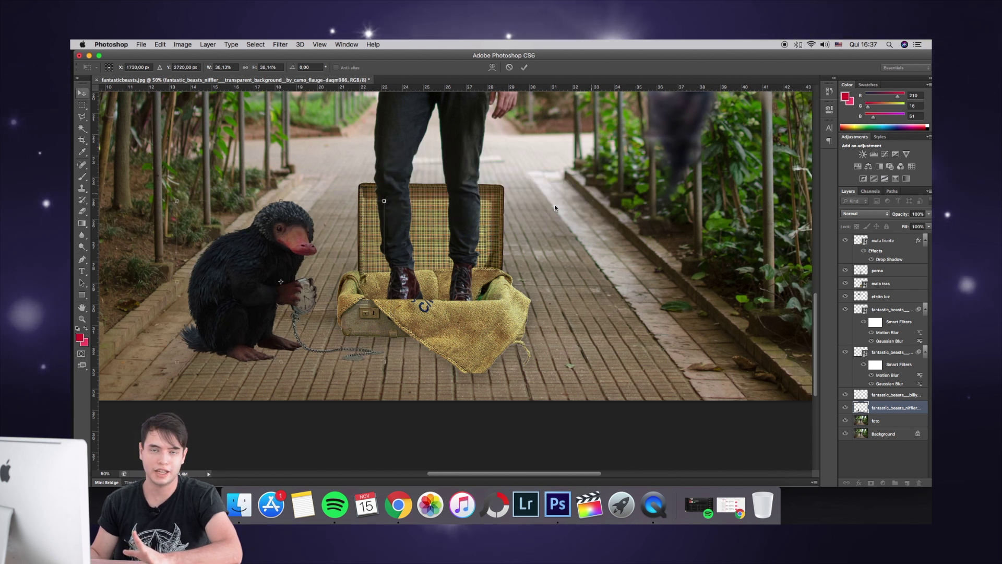
# Step: Select the mala tras suitcase layer and apply a slight Gaussian Blur to it
pyautogui.click(888, 284)
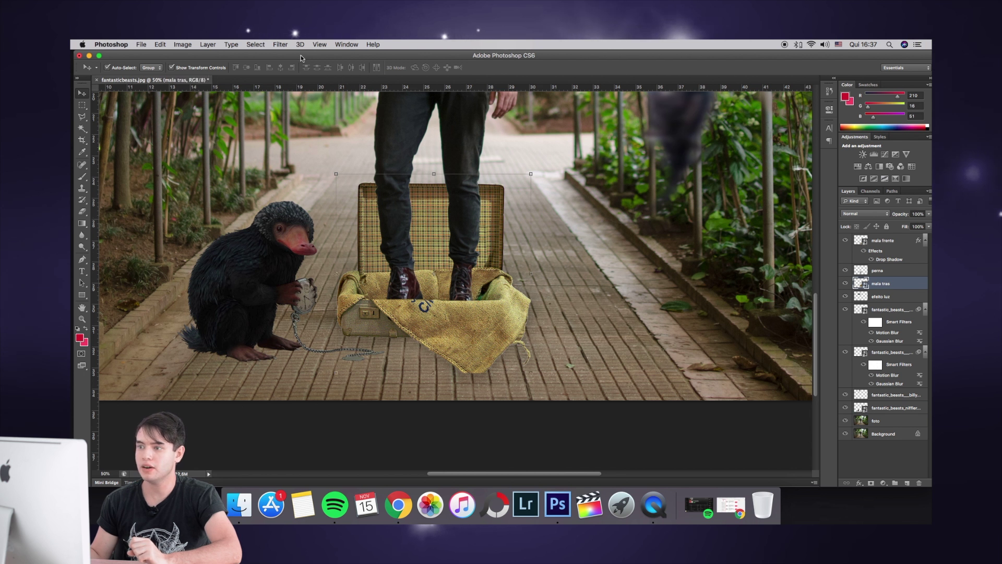
pyautogui.click(280, 45)
pyautogui.moveTo(373, 152)
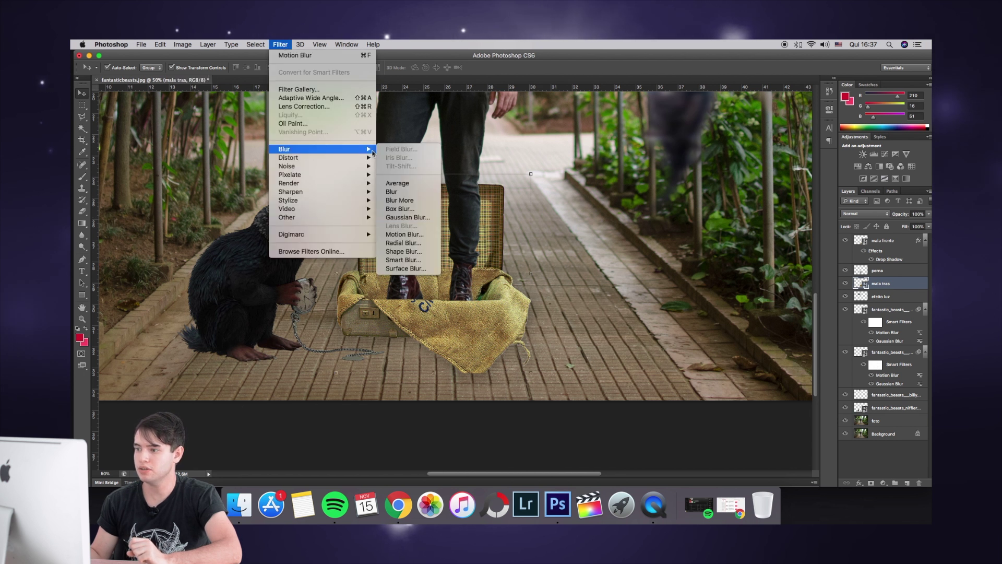
pyautogui.click(408, 217)
pyautogui.moveTo(749, 342); pyautogui.dragTo(730, 341)
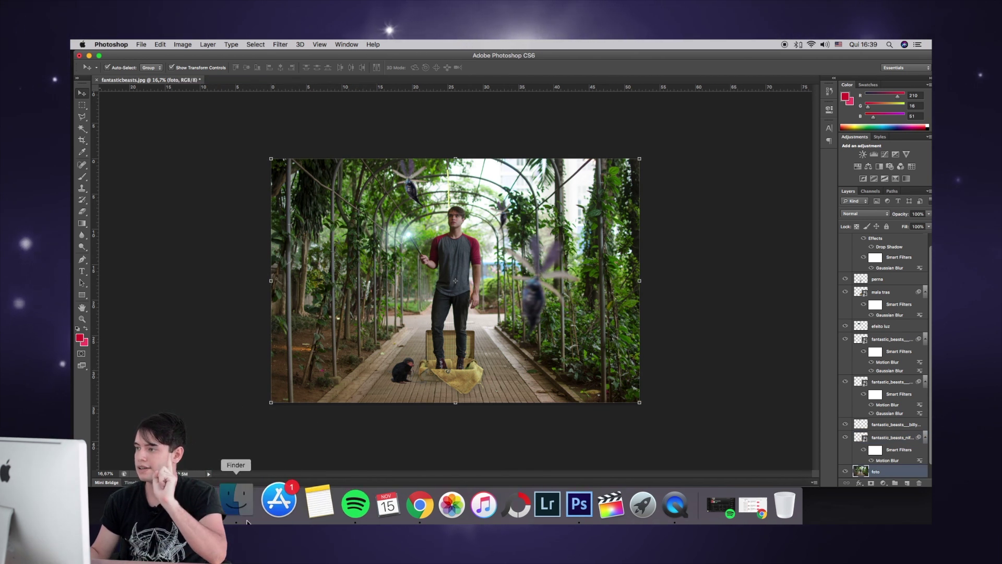
# Step: Place the smoke image download (1).jpeg from the Transferências folder and enlarge it to cover the whole photo
pyautogui.click(239, 505)
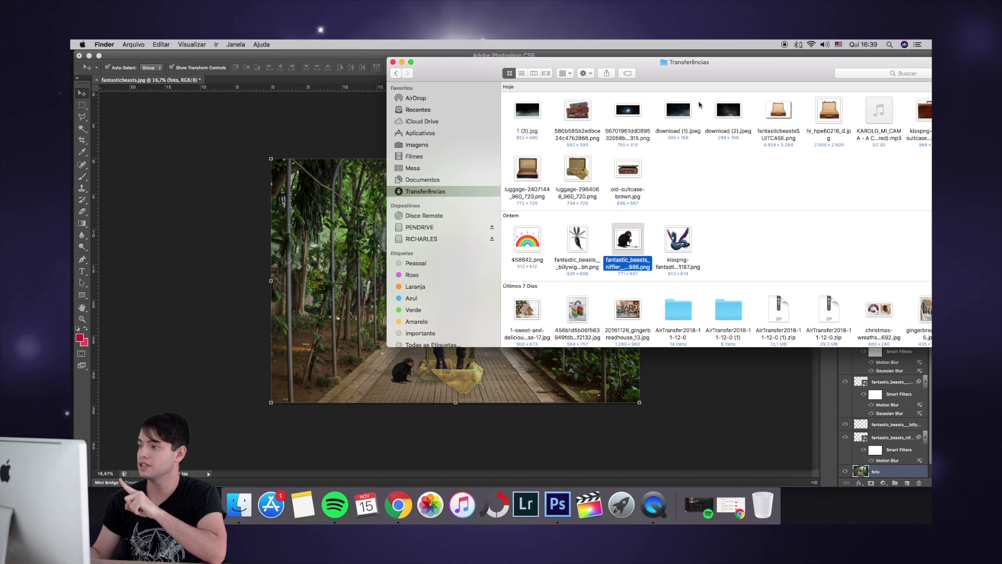
pyautogui.moveTo(688, 116); pyautogui.dragTo(357, 304)
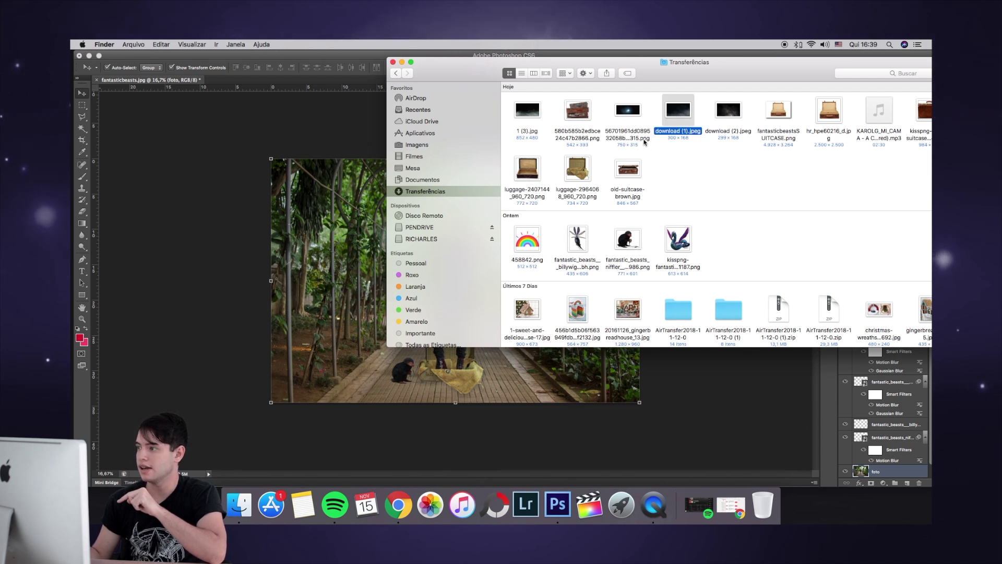
pyautogui.click(107, 112)
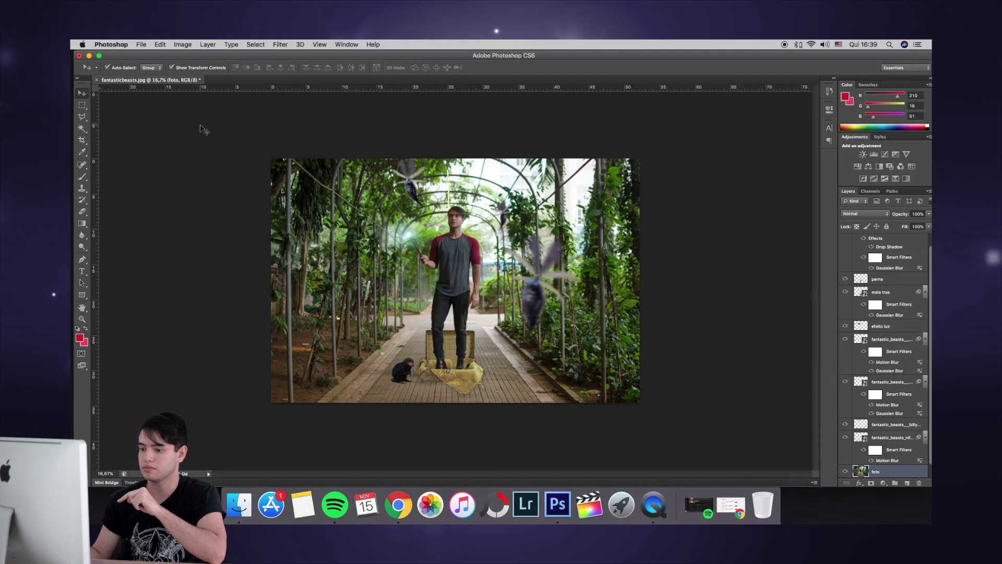
pyautogui.click(239, 505)
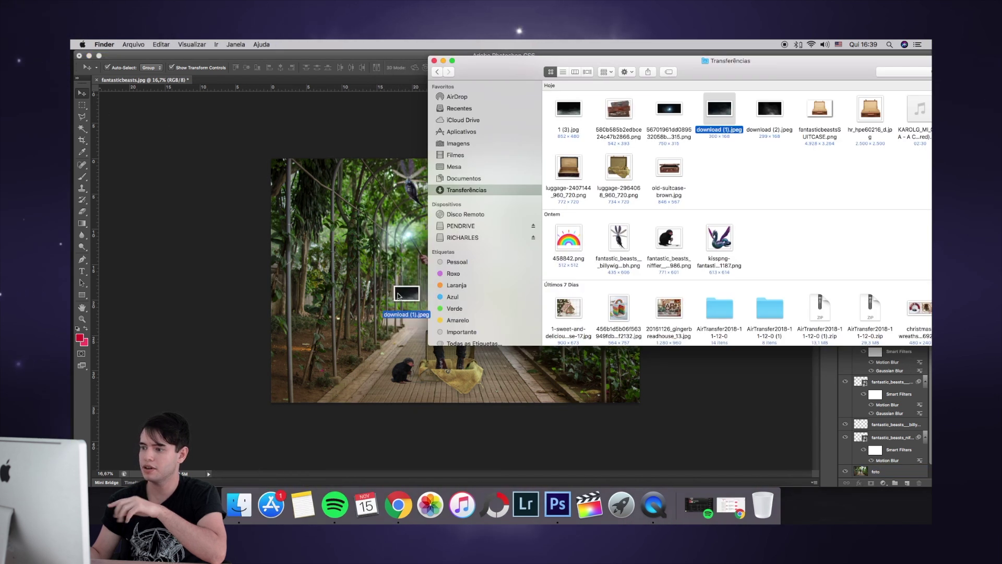
pyautogui.moveTo(399, 296); pyautogui.dragTo(402, 293)
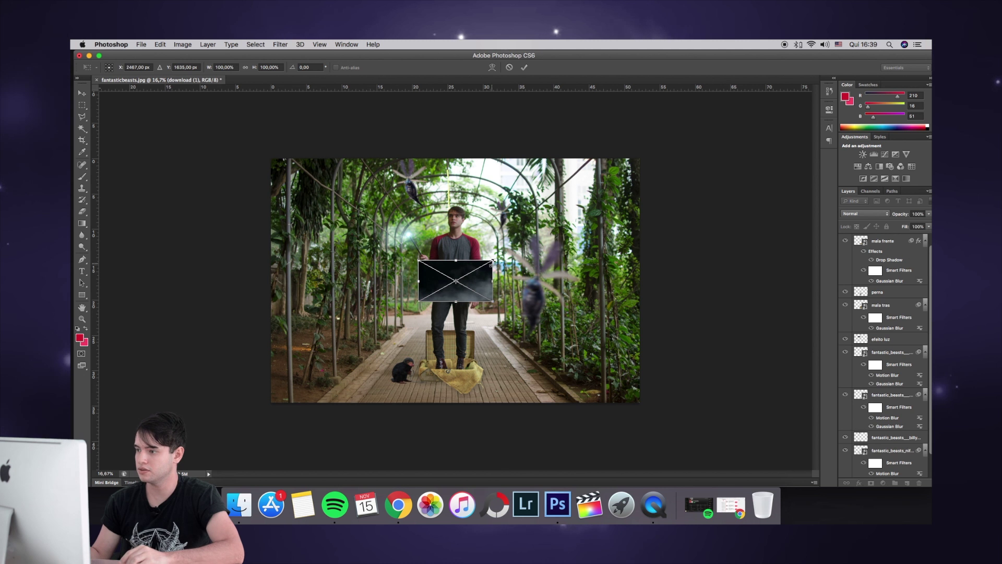
pyautogui.moveTo(495, 258); pyautogui.dragTo(717, 139)
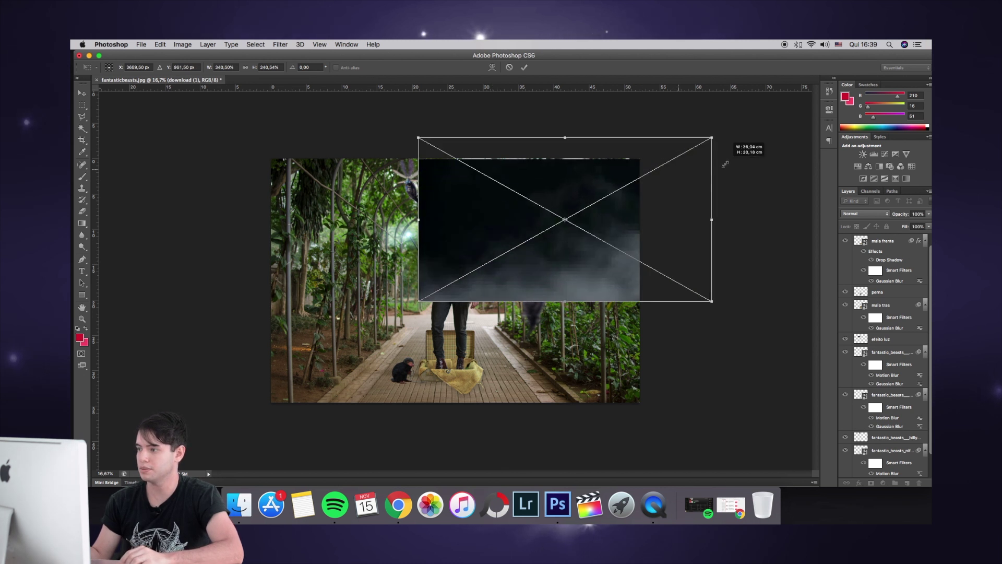
pyautogui.moveTo(559, 277); pyautogui.dragTo(358, 376)
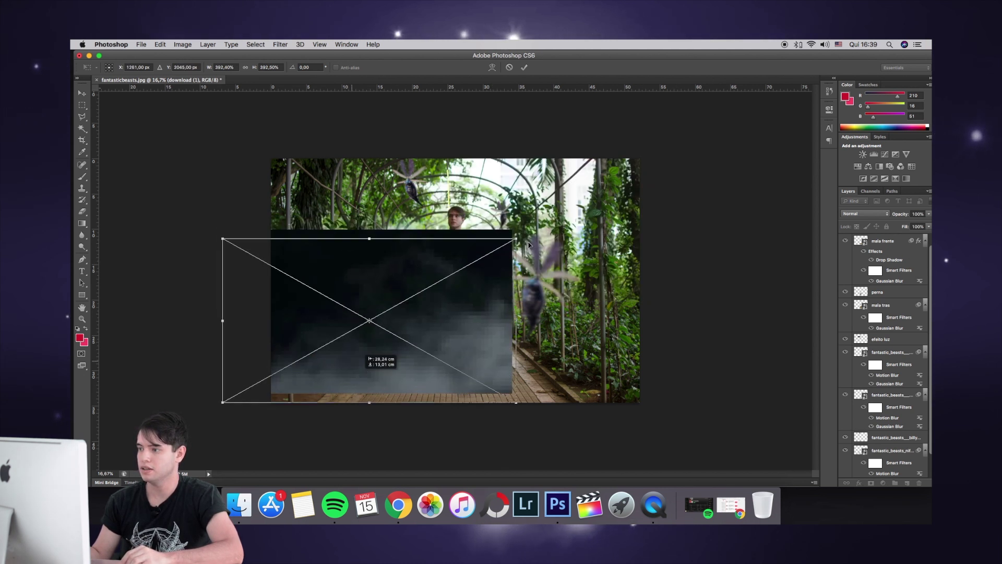
pyautogui.moveTo(519, 237); pyautogui.dragTo(667, 155)
pyautogui.press('v')
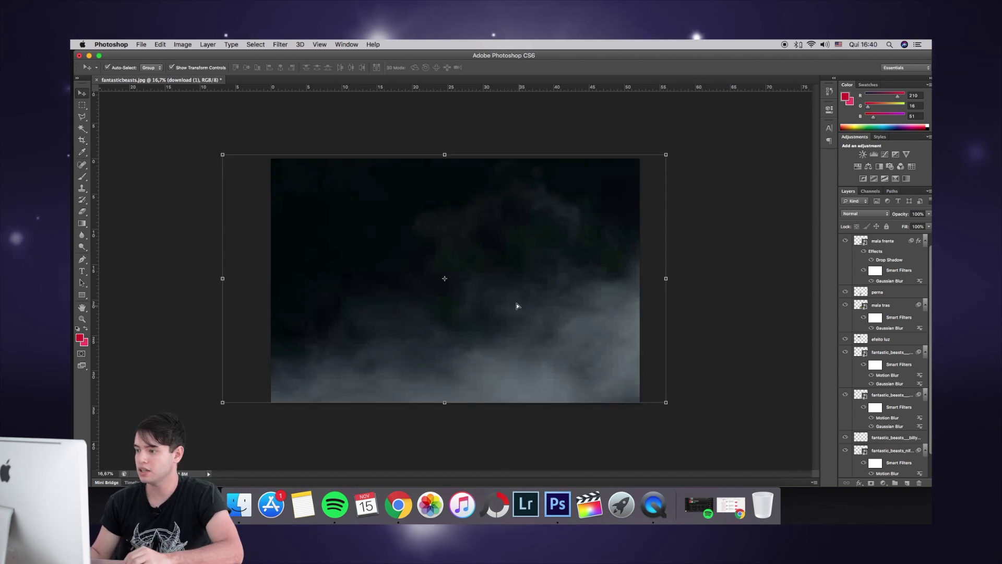
pyautogui.moveTo(487, 271); pyautogui.dragTo(496, 277)
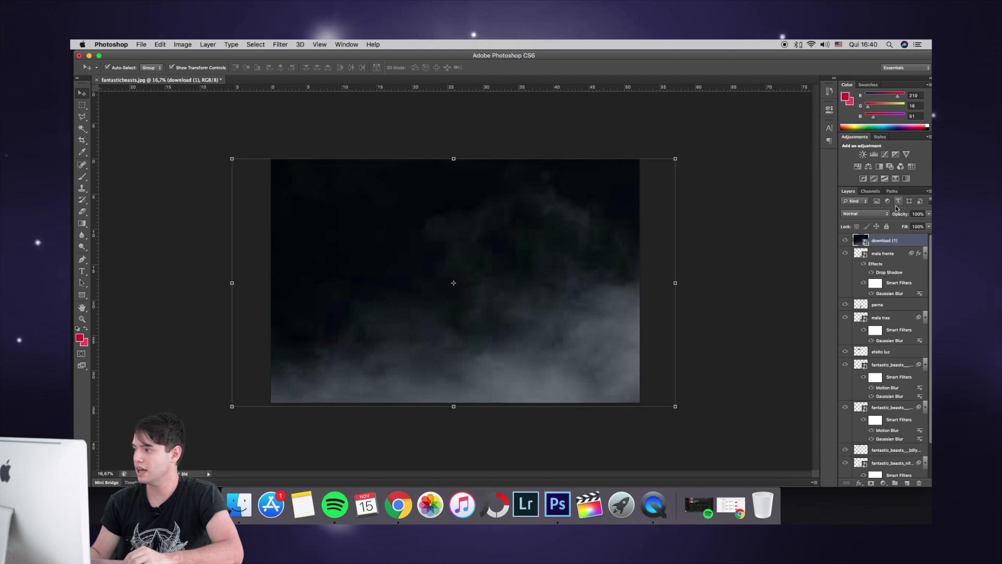
# Step: Blend the smoke layer in Screen mode and move it down over the lower part of the photo
pyautogui.click(856, 214)
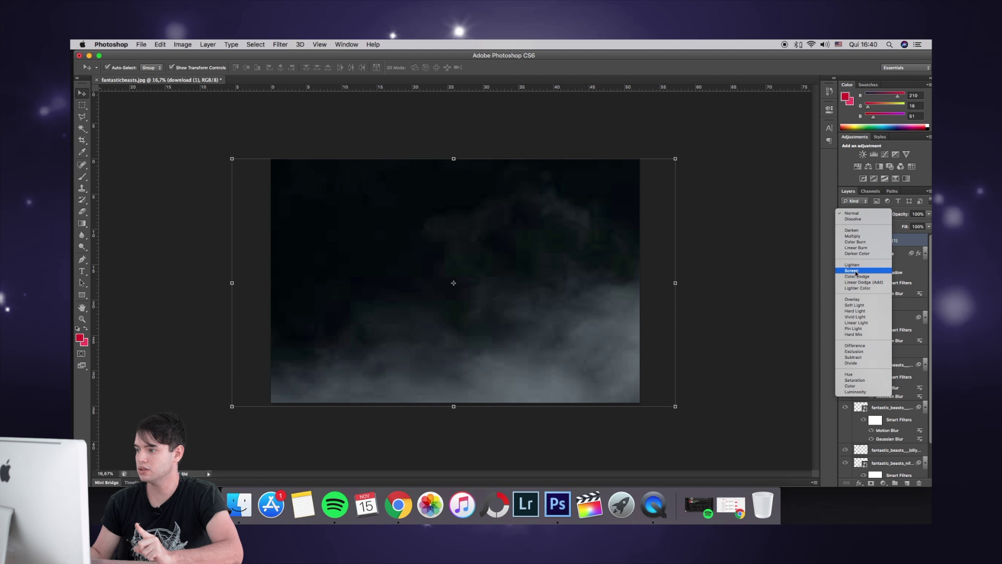
pyautogui.click(856, 271)
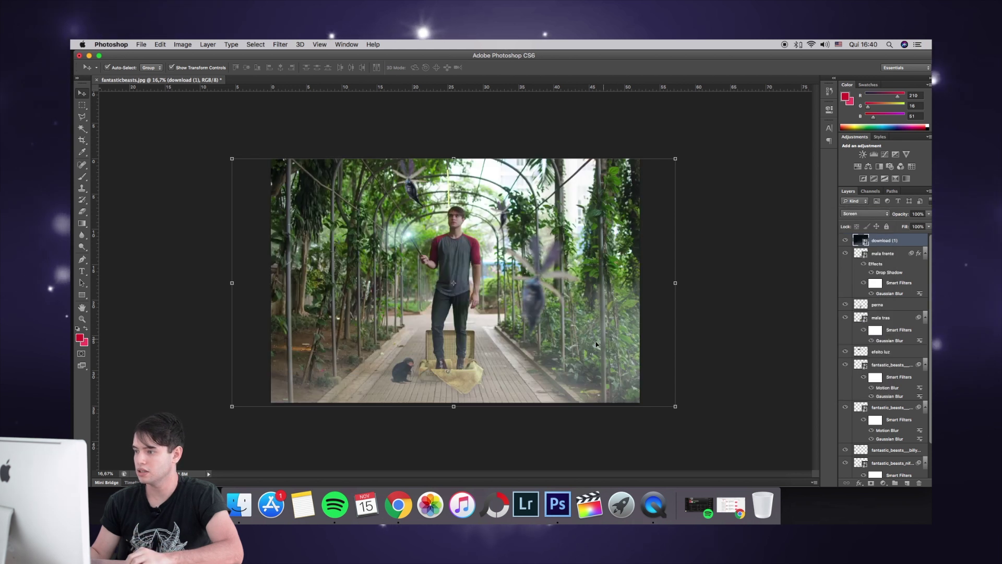
pyautogui.moveTo(589, 355); pyautogui.dragTo(606, 379)
pyautogui.click(156, 111)
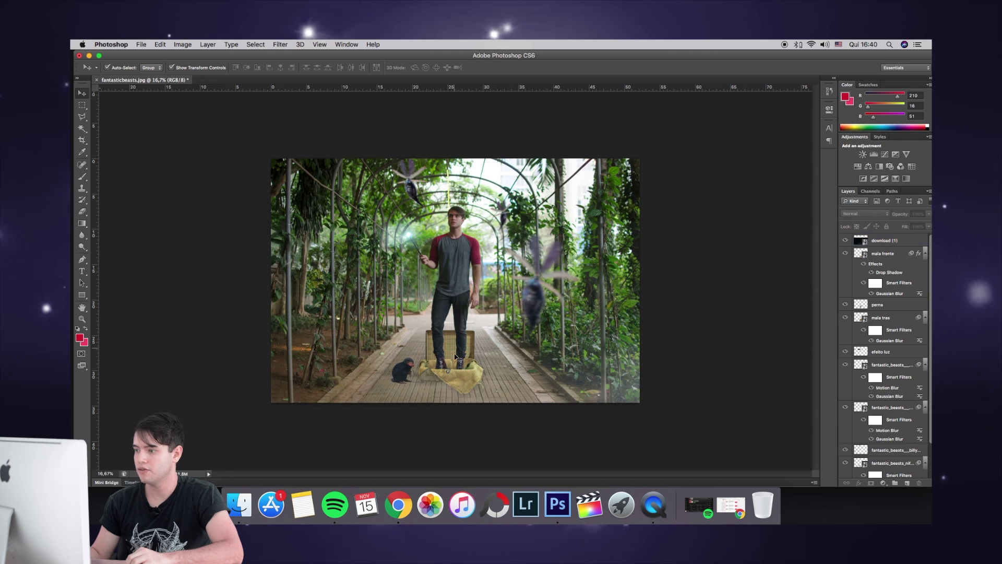
pyautogui.moveTo(505, 380); pyautogui.dragTo(503, 366)
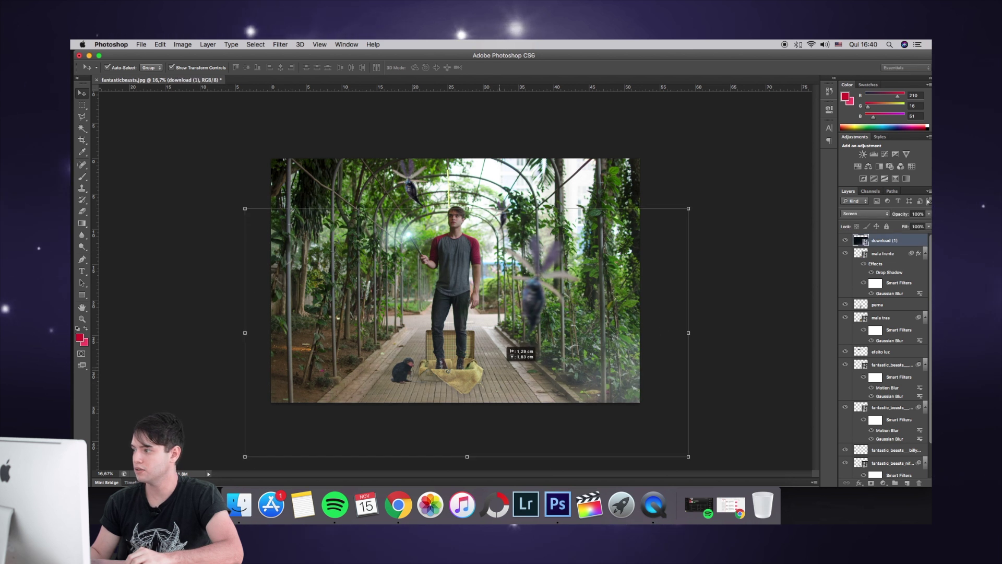
# Step: Return the smoke layer to Normal mode and erase its upper edge with a 1684 px eraser at 20% hardness
pyautogui.click(879, 215)
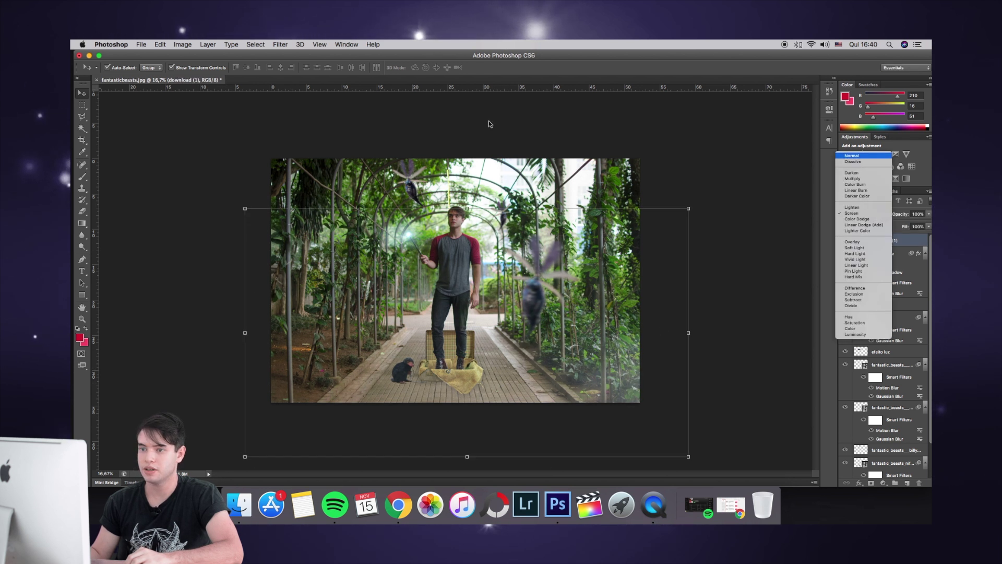
pyautogui.press('Return')
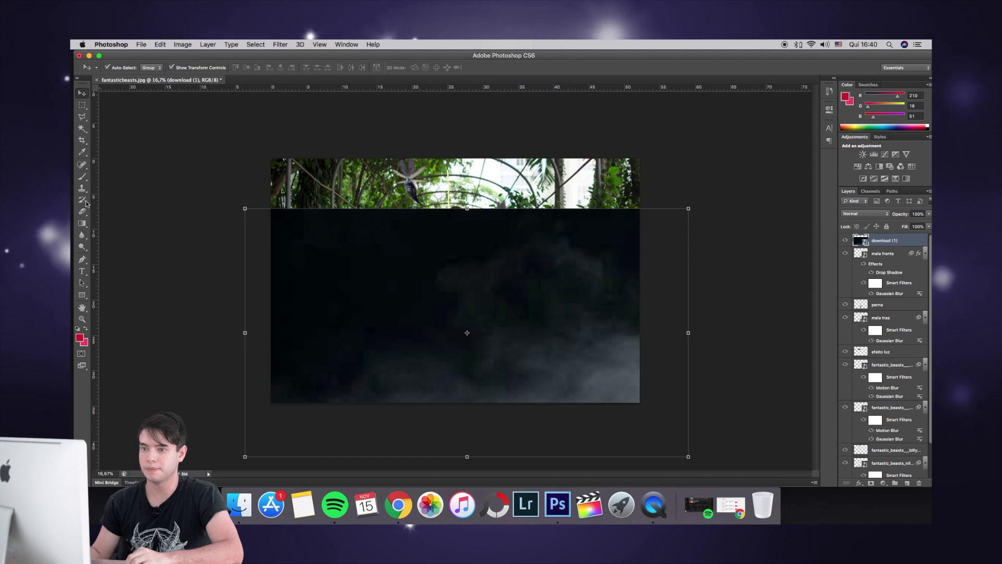
pyautogui.press('e')
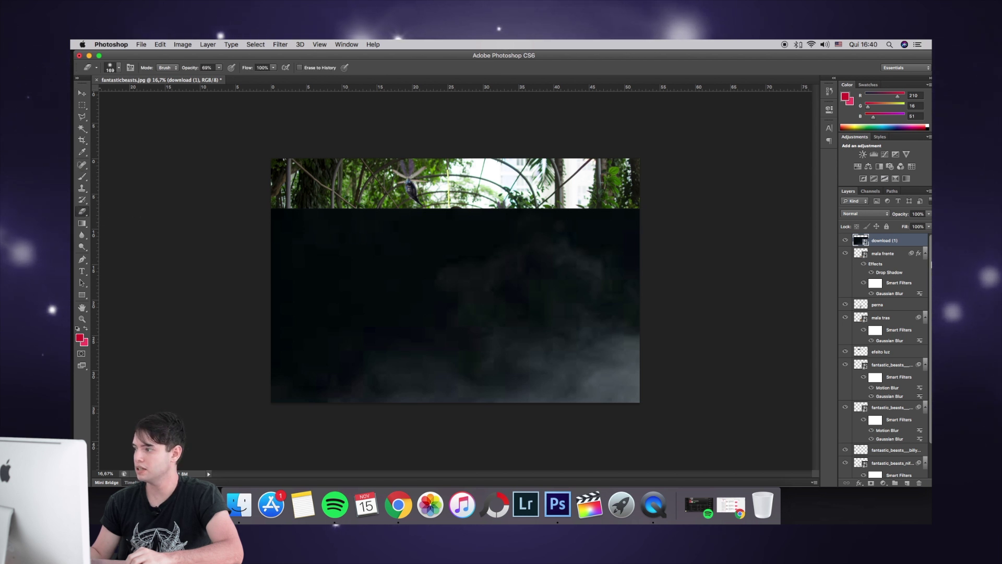
pyautogui.rightClick(325, 227)
pyautogui.write('489')
pyautogui.press('Return')
pyautogui.write('1684')
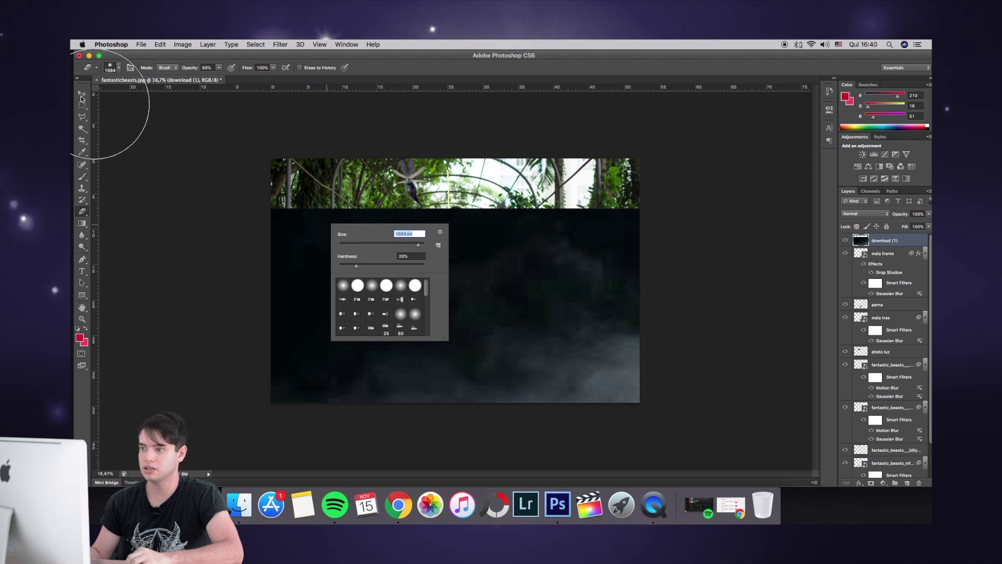
pyautogui.press('Return')
pyautogui.moveTo(315, 212)
pyautogui.mouseDown()
pyautogui.moveTo(289, 203)
pyautogui.moveTo(454, 182)
pyautogui.moveTo(625, 185)
pyautogui.mouseUp()
pyautogui.press('v')
# Step: Set the erased smoke layer's blend mode to Screen and deselect it
pyautogui.click(884, 215)
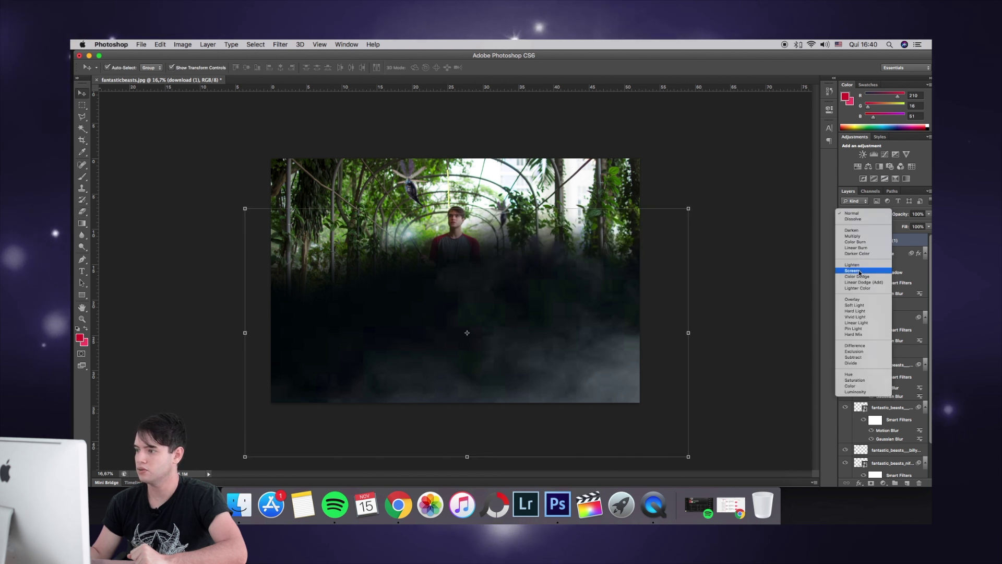
pyautogui.click(861, 267)
pyautogui.click(776, 297)
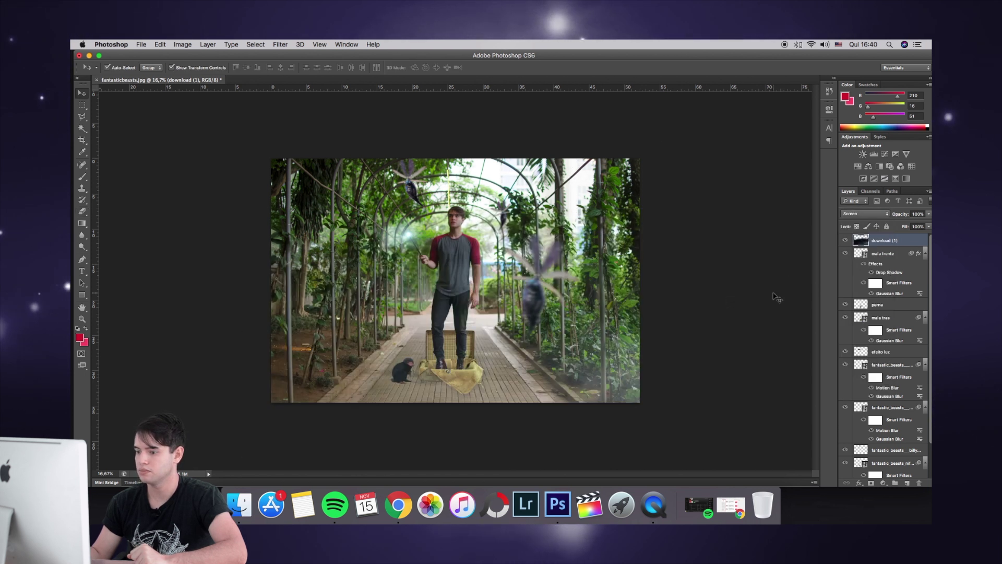
# Step: Place the smoke image download (2).jpeg from Finder over the lower part of the photo, scaled to about 432%
pyautogui.click(239, 501)
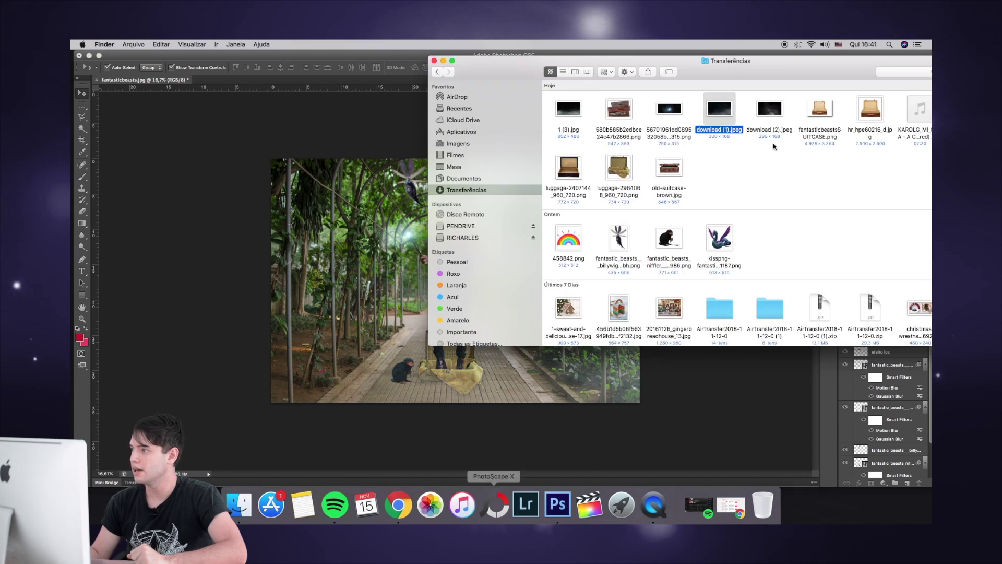
pyautogui.moveTo(770, 110); pyautogui.dragTo(491, 273)
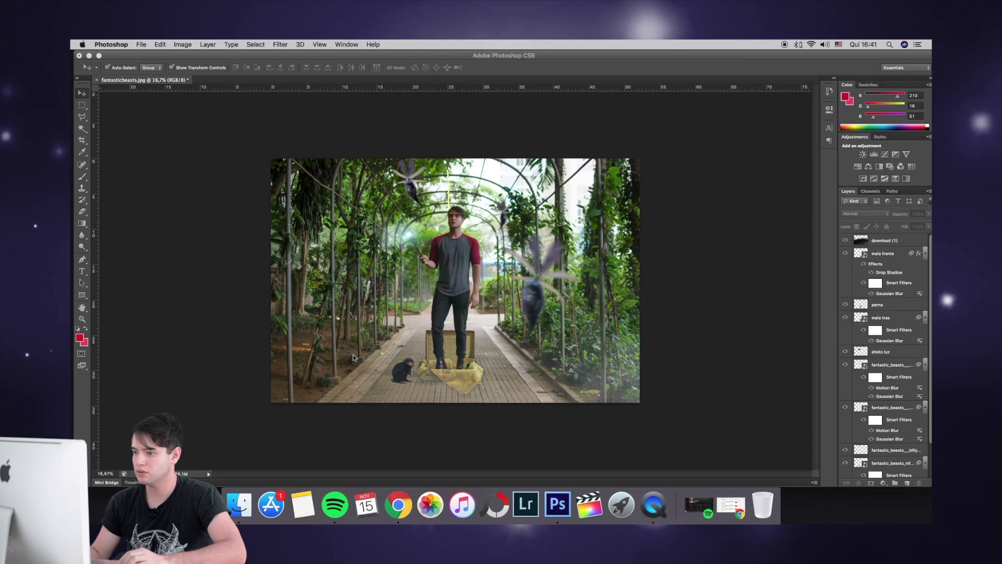
pyautogui.moveTo(492, 260); pyautogui.dragTo(576, 255)
pyautogui.moveTo(500, 343); pyautogui.dragTo(544, 353)
pyautogui.click(82, 93)
pyautogui.click(589, 199)
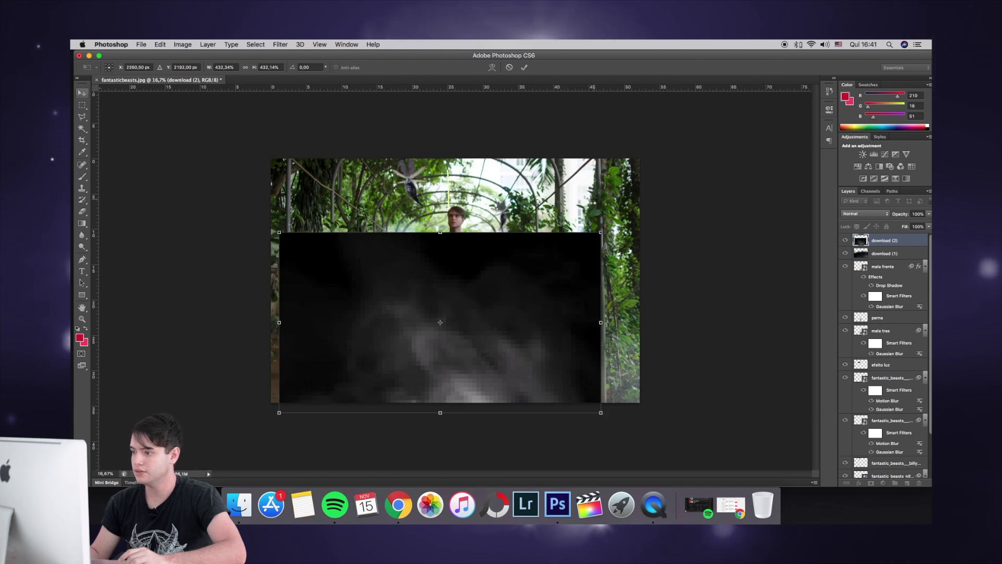
# Step: Reposition the second smoke layer around the suitcase and niffler and reduce its opacity
pyautogui.moveTo(519, 342); pyautogui.dragTo(532, 336)
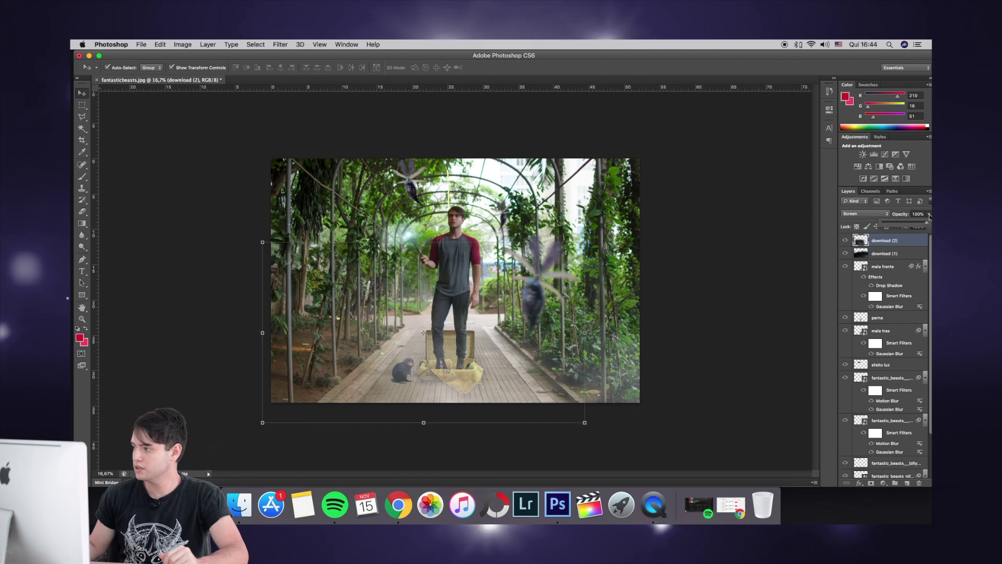
pyautogui.moveTo(927, 222); pyautogui.dragTo(906, 225)
pyautogui.click(752, 239)
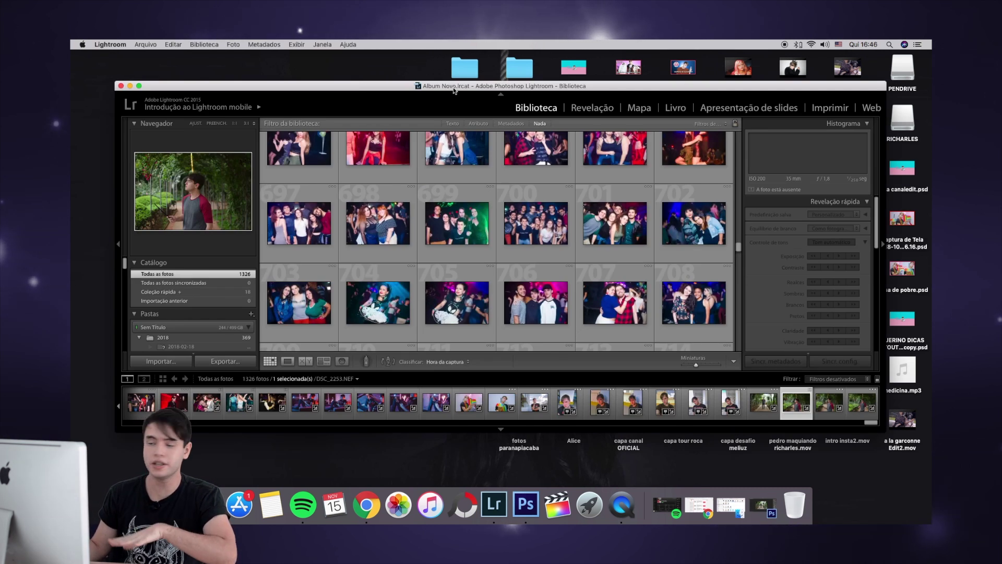
# Step: Switch from Lightroom to Finder and open the fantastic beasts folder stored in Mesa
pyautogui.moveTo(453, 91); pyautogui.dragTo(438, 79)
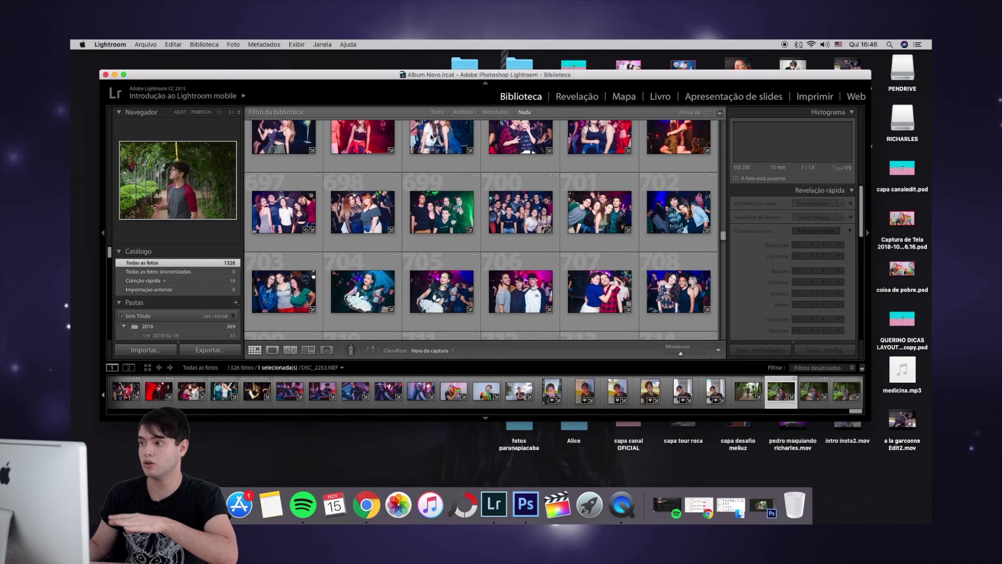
pyautogui.click(208, 505)
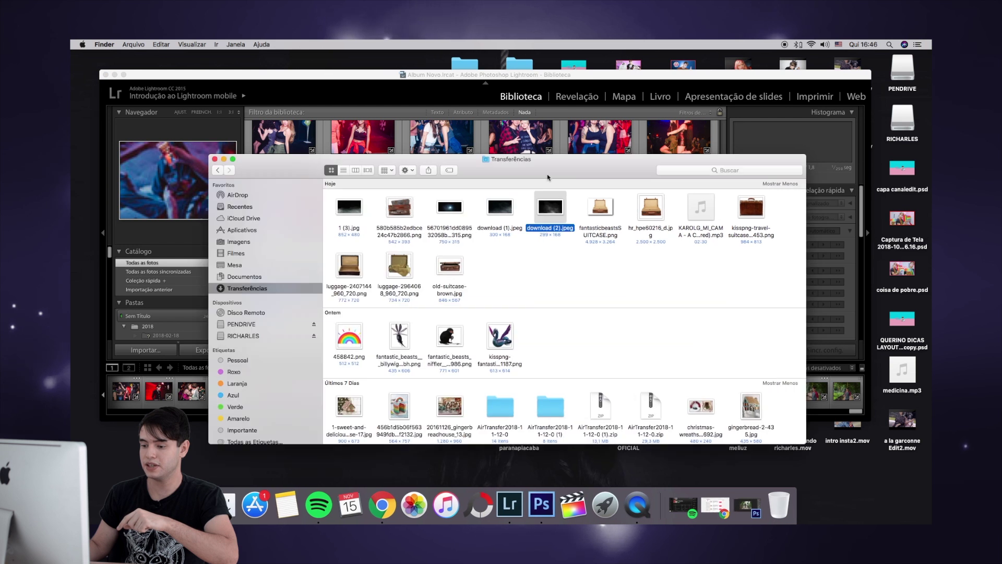
pyautogui.click(244, 269)
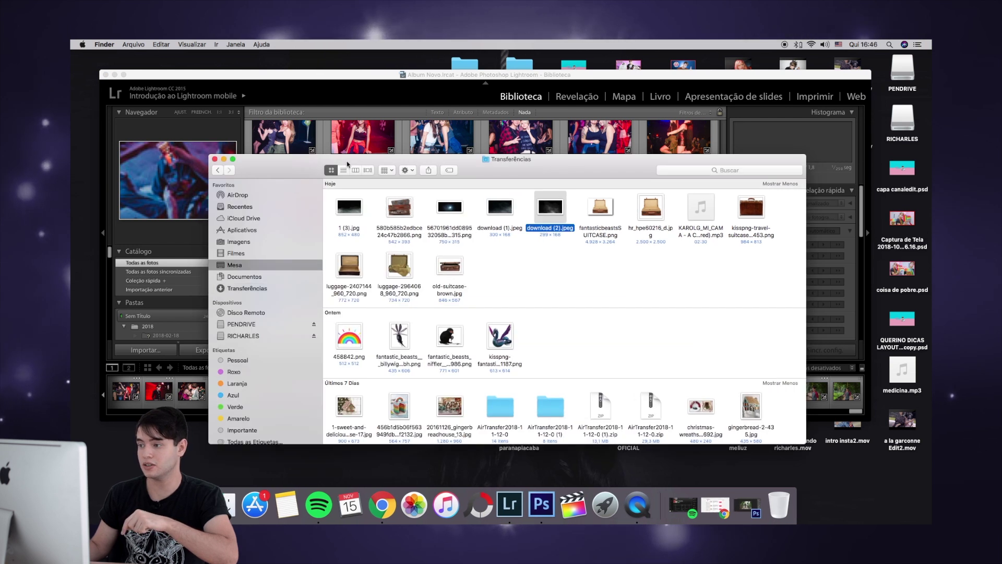
pyautogui.moveTo(528, 159); pyautogui.dragTo(571, 155)
pyautogui.scroll(-2, 653, 310)
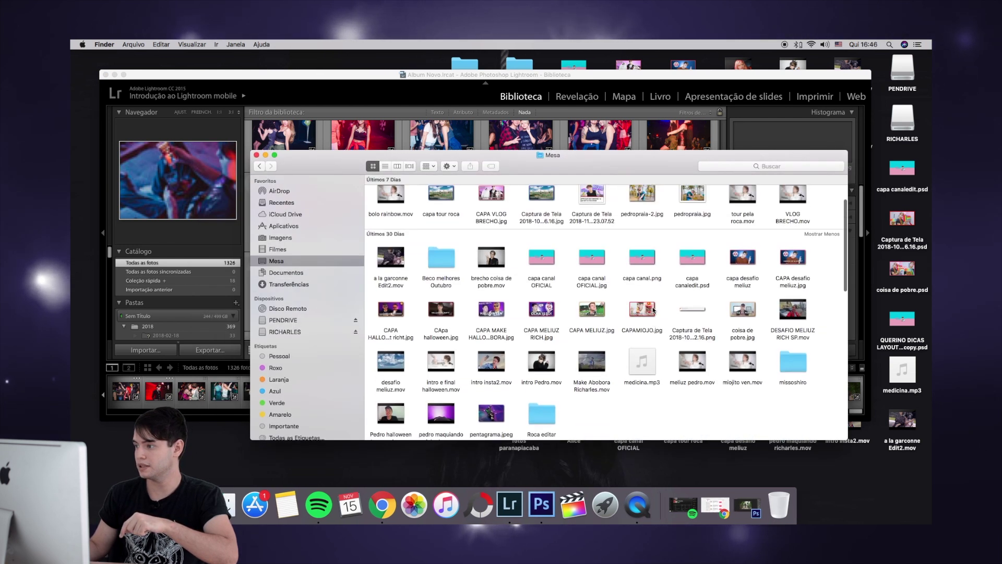
pyautogui.scroll(2, 653, 310)
pyautogui.scroll(-5, 653, 310)
pyautogui.click(552, 277)
pyautogui.doubleClick(552, 277)
pyautogui.doubleClick(638, 193)
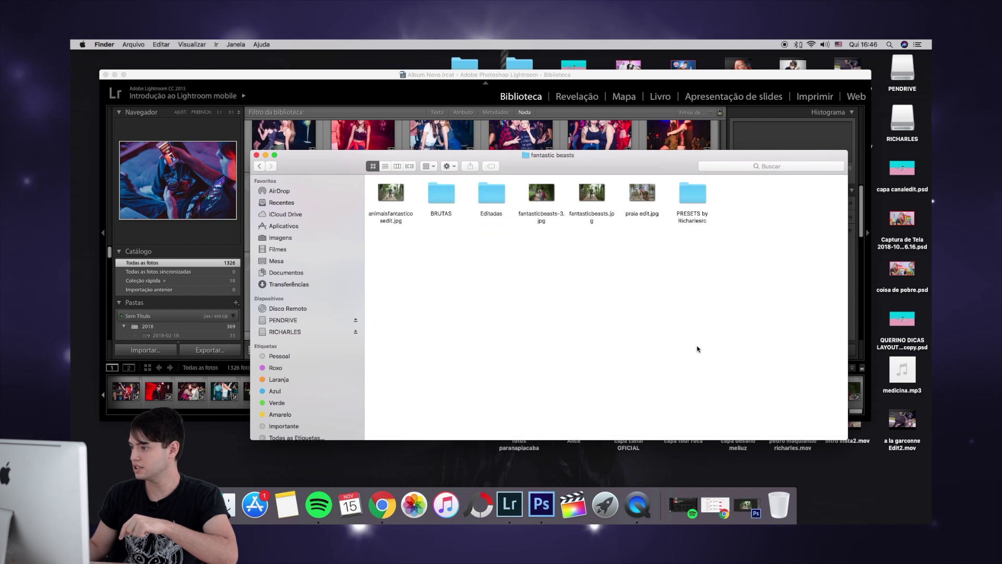
# Step: Import animaisfantasticosedit.jpg from the fantastic beasts folder into the Lightroom library
pyautogui.click(398, 197)
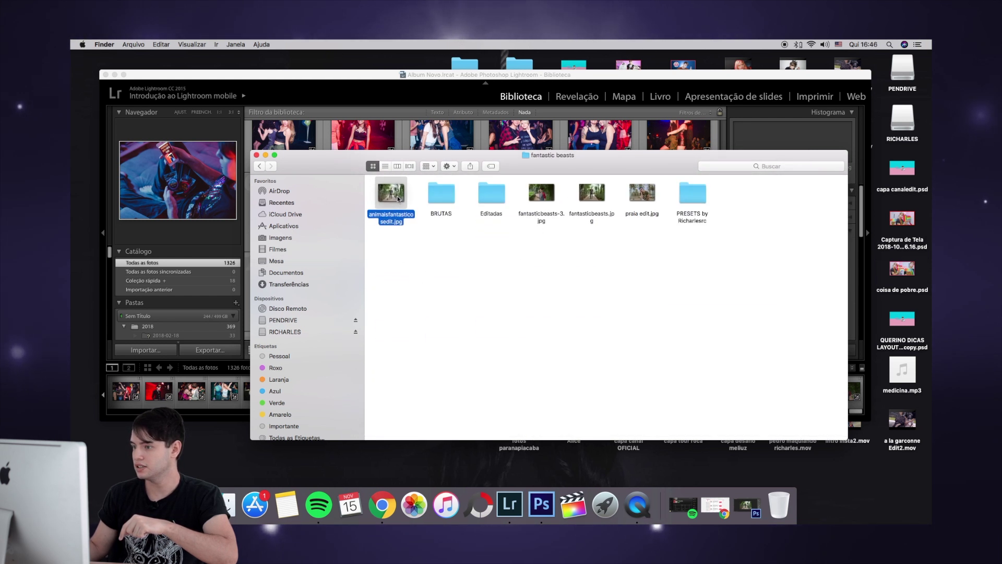
pyautogui.moveTo(401, 154); pyautogui.dragTo(574, 260)
pyautogui.moveTo(494, 216); pyautogui.dragTo(422, 179)
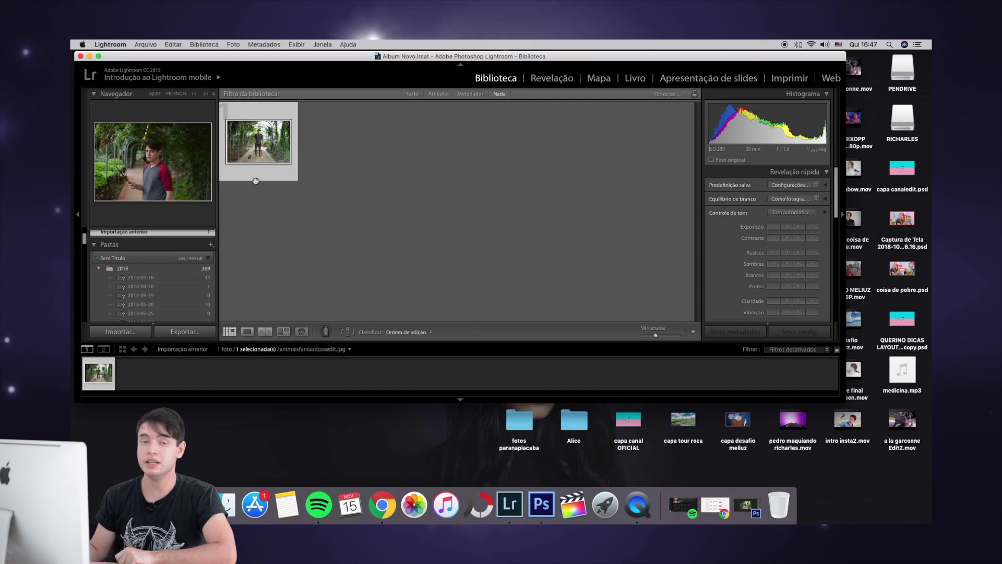
# Step: Open the imported composite in the full-screen Revelação module and apply the first user preset whose name starts with "fantas"
pyautogui.click(546, 79)
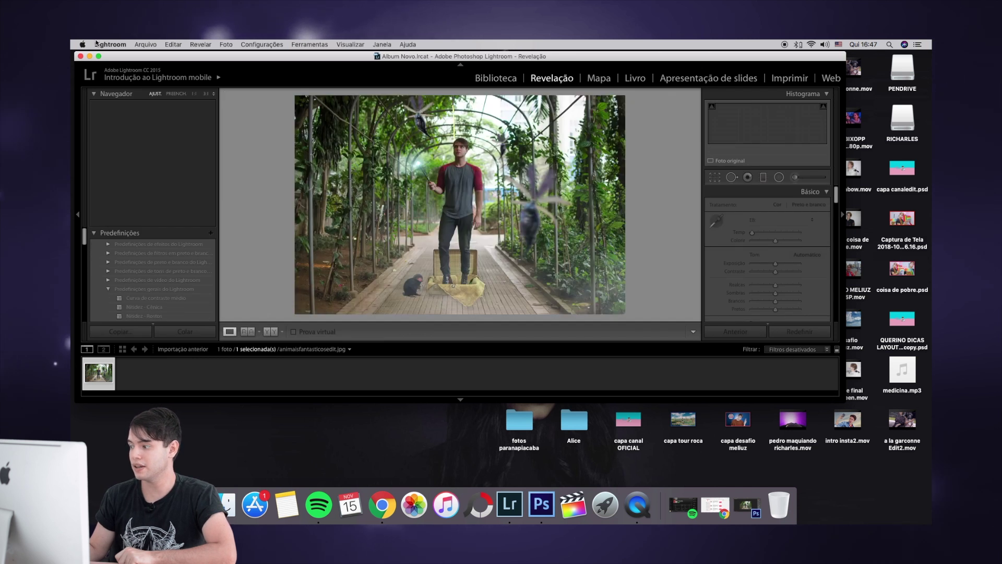
pyautogui.click(99, 56)
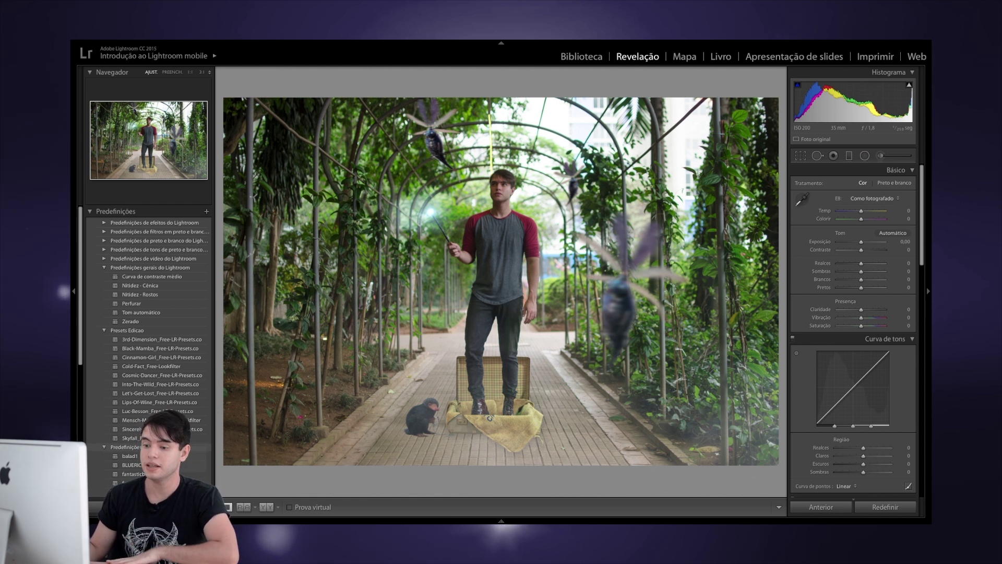
pyautogui.scroll(-2, 148, 345)
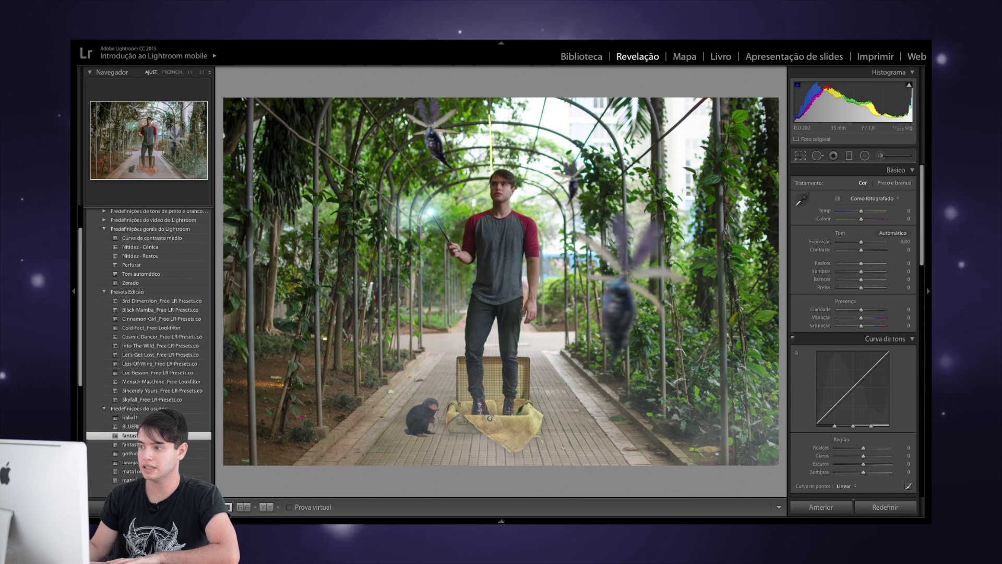
pyautogui.click(130, 435)
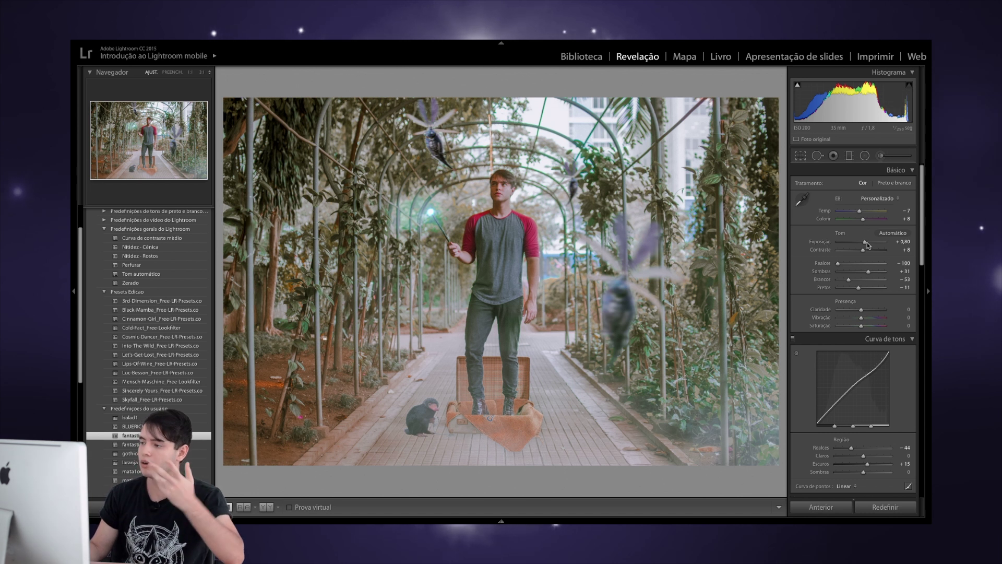
# Step: Set the exposure to +0,20 and reduce the saturation of the bluish building behind the arches with the targeted adjustment
pyautogui.moveTo(866, 242); pyautogui.dragTo(863, 244)
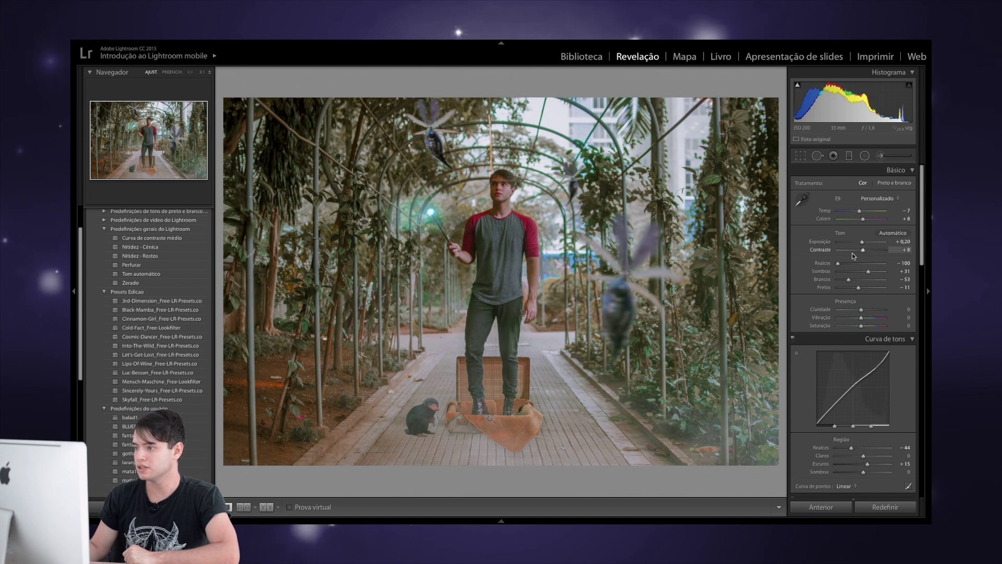
pyautogui.scroll(-3, 851, 261)
pyautogui.scroll(-5, 848, 267)
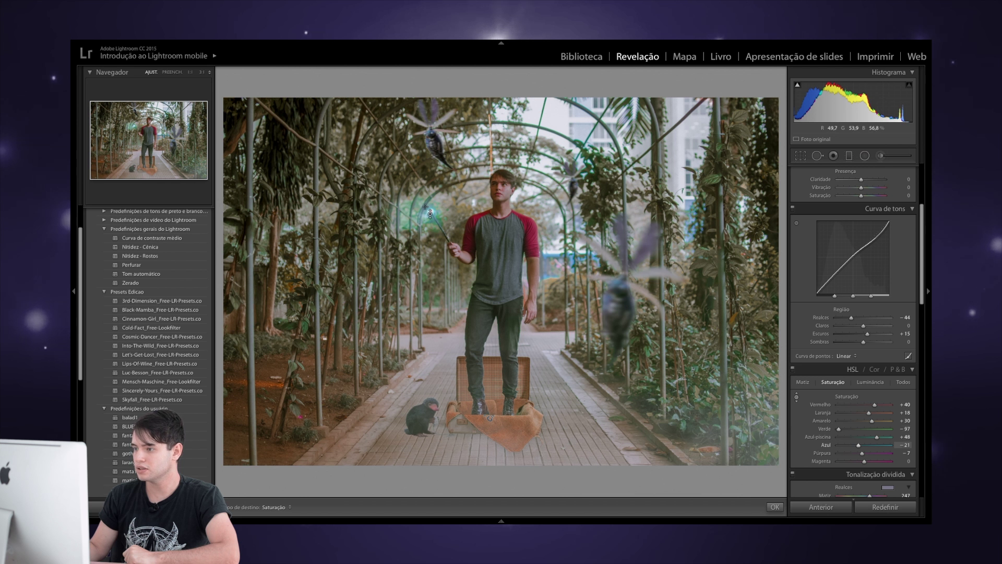
pyautogui.moveTo(590, 125); pyautogui.dragTo(590, 154)
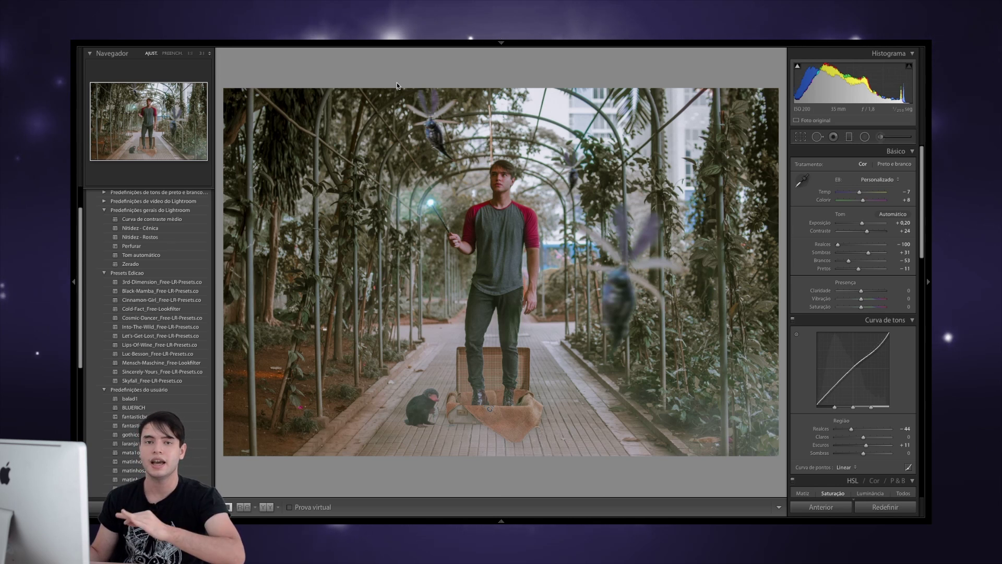
pyautogui.moveTo(446, 42)
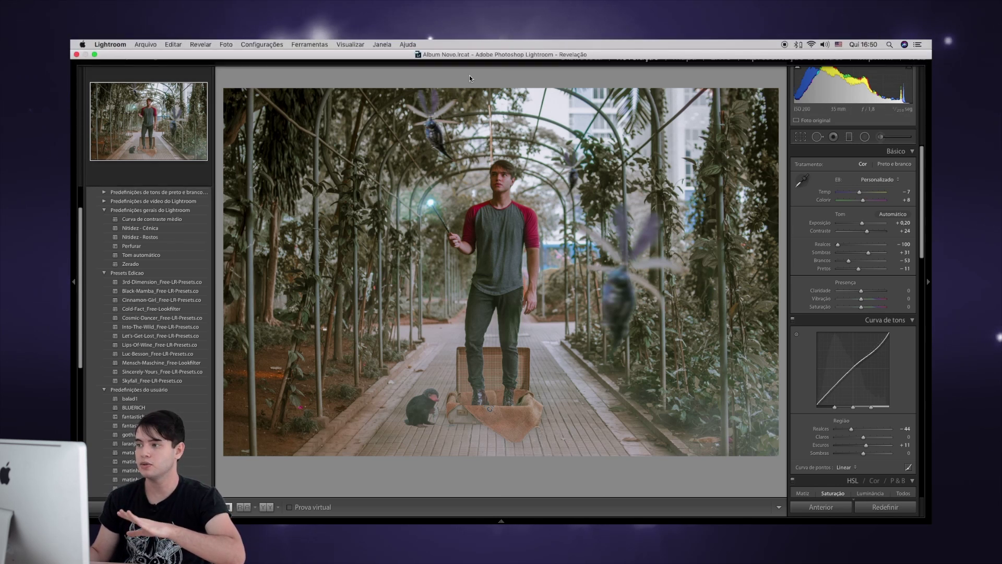